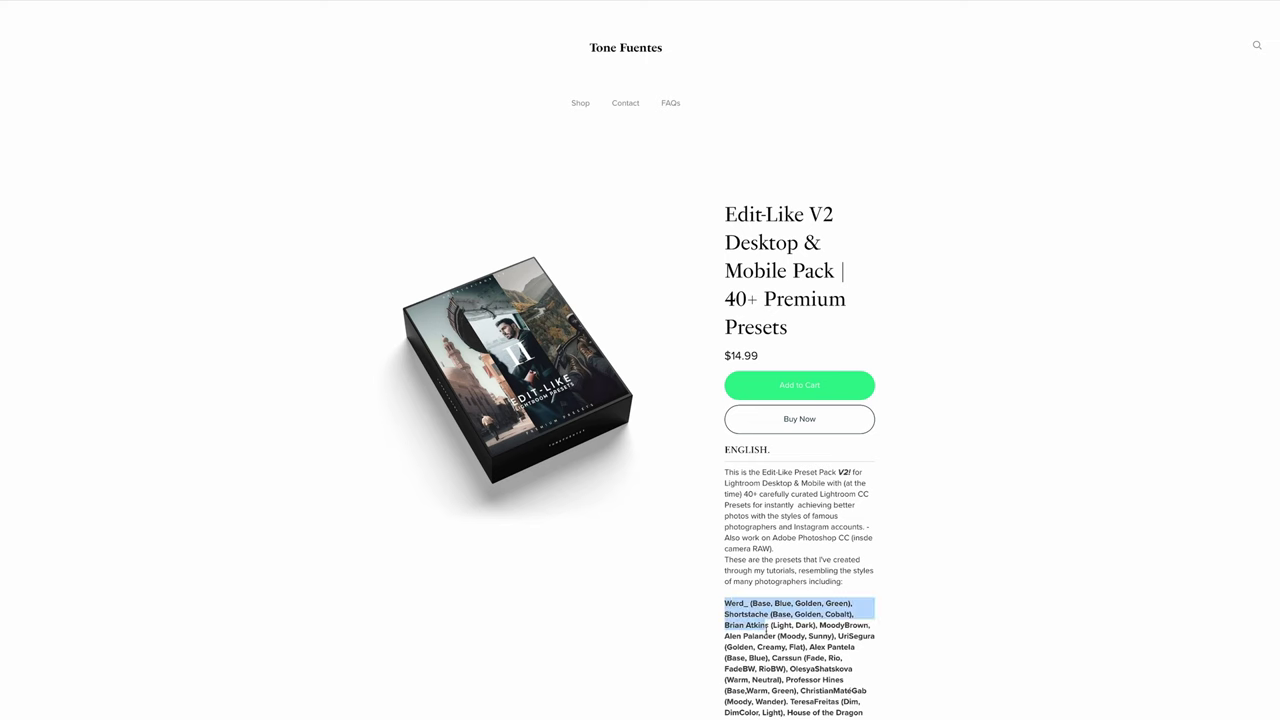
Look through the photographer styles listed for the Edit-Like V2 preset pack and browse the shop's full product range.
drag(850, 625, 863, 716)
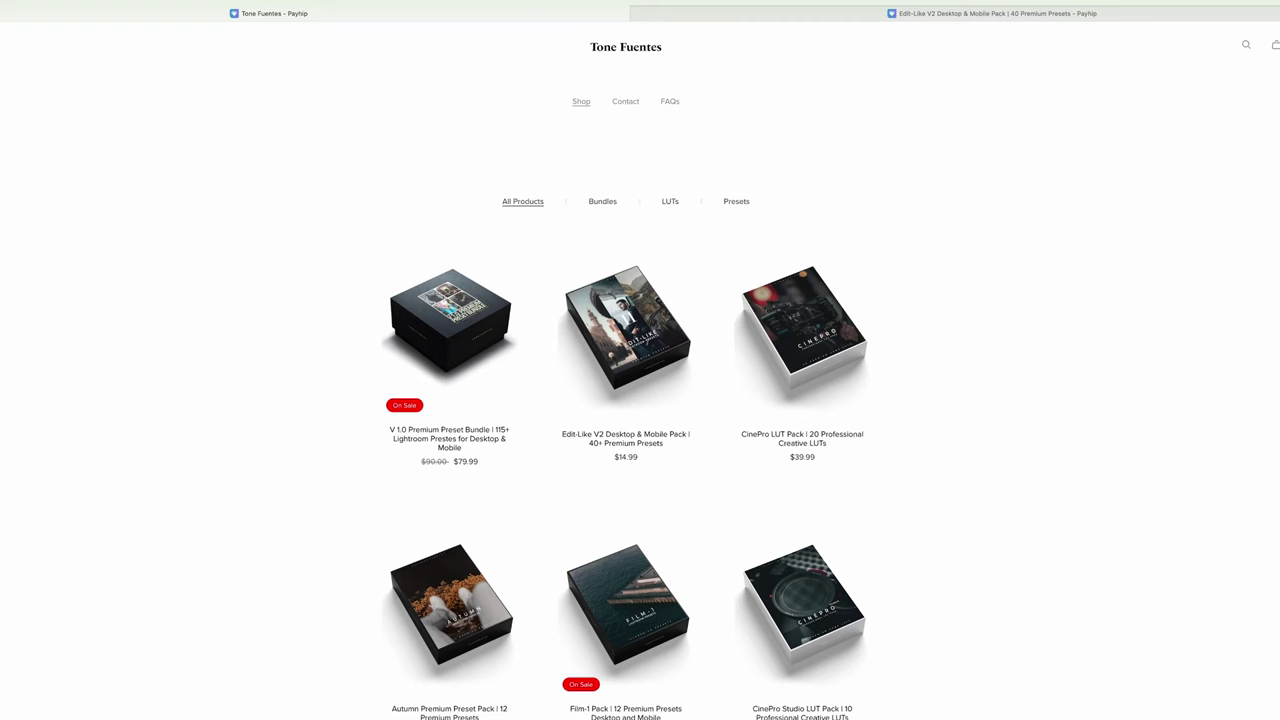
scroll(640, 400, down, 3)
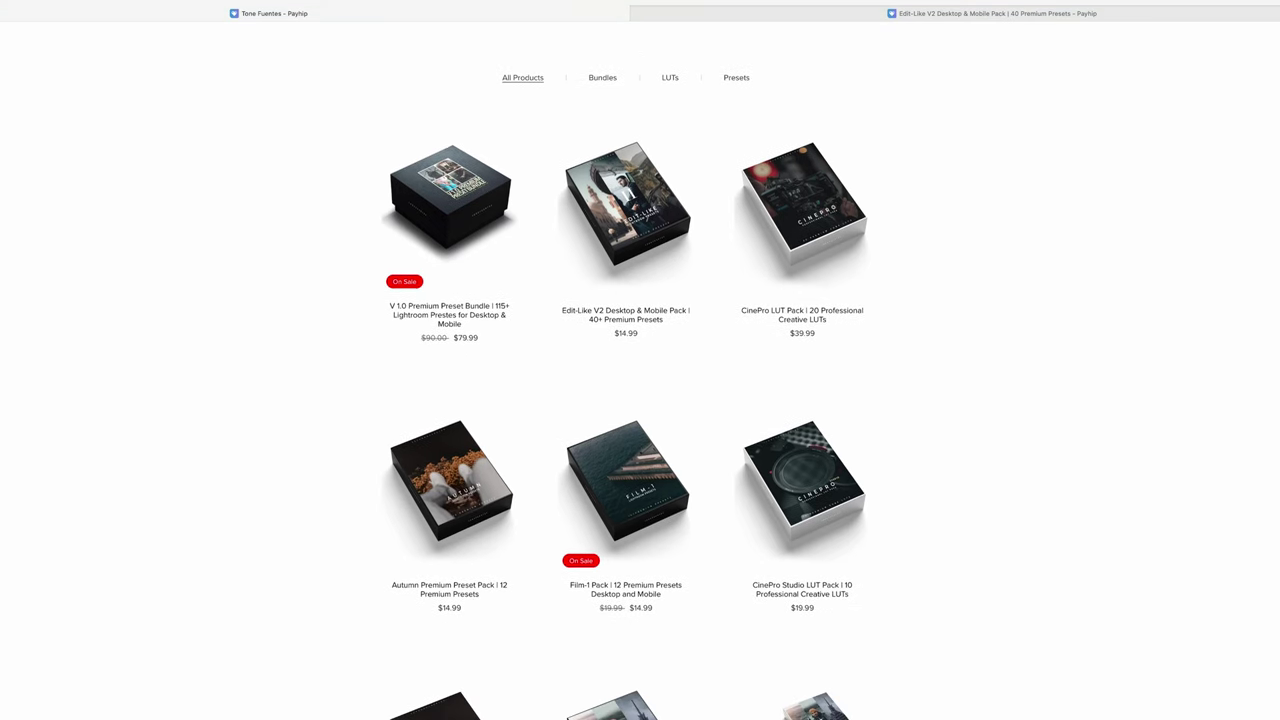
scroll(640, 400, down, 2)
scroll(640, 400, down, 5)
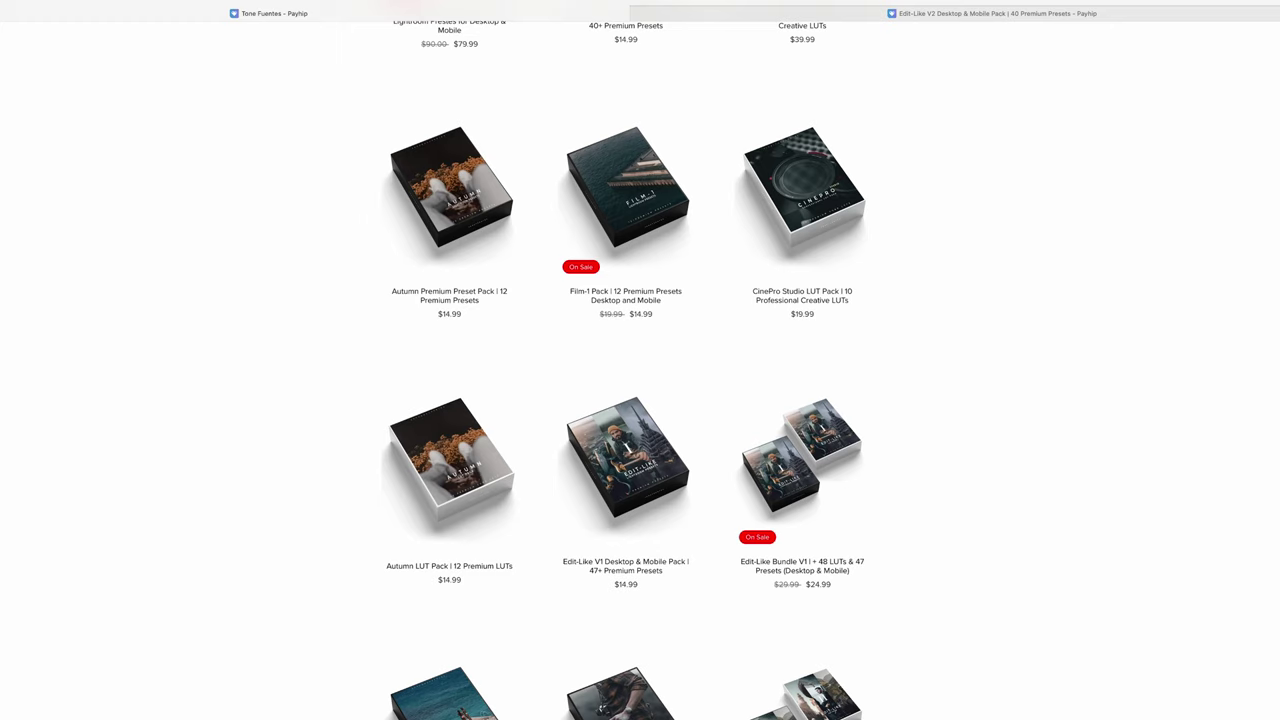
scroll(640, 400, down, 1)
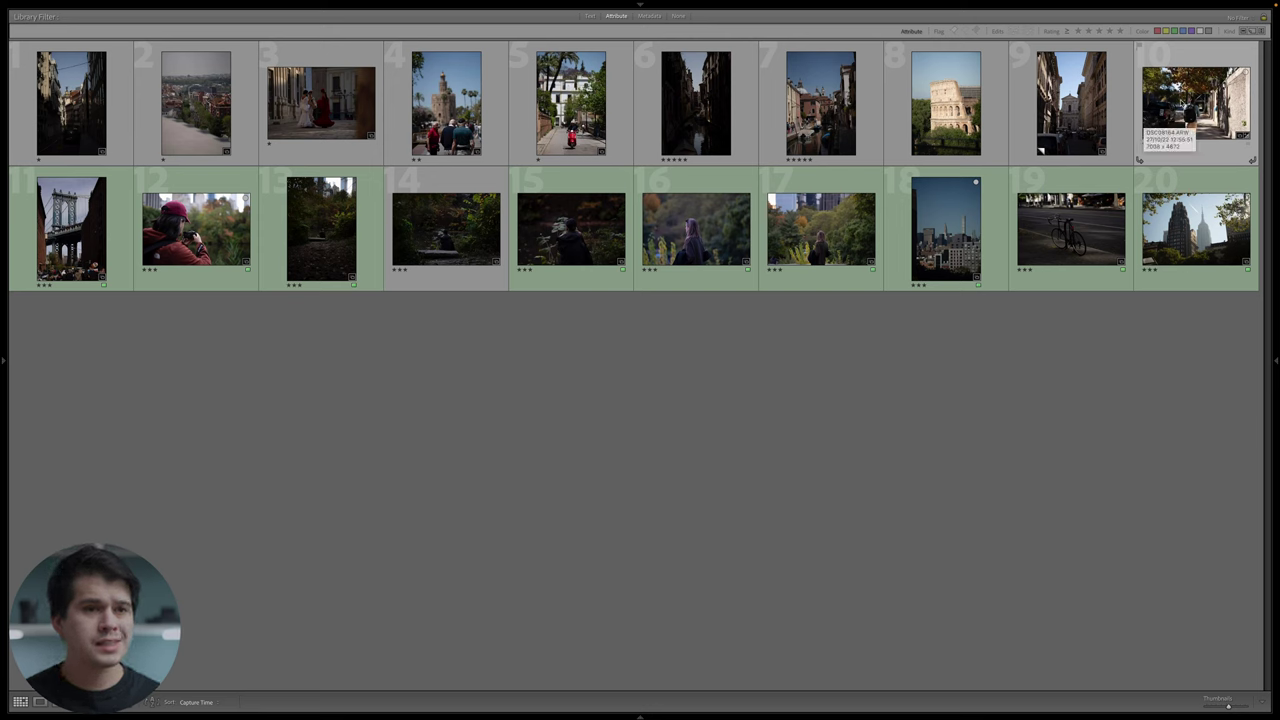
Switch to Lightroom Classic and open the tenth photo, the person with the backpack, for developing.
click(1185, 97)
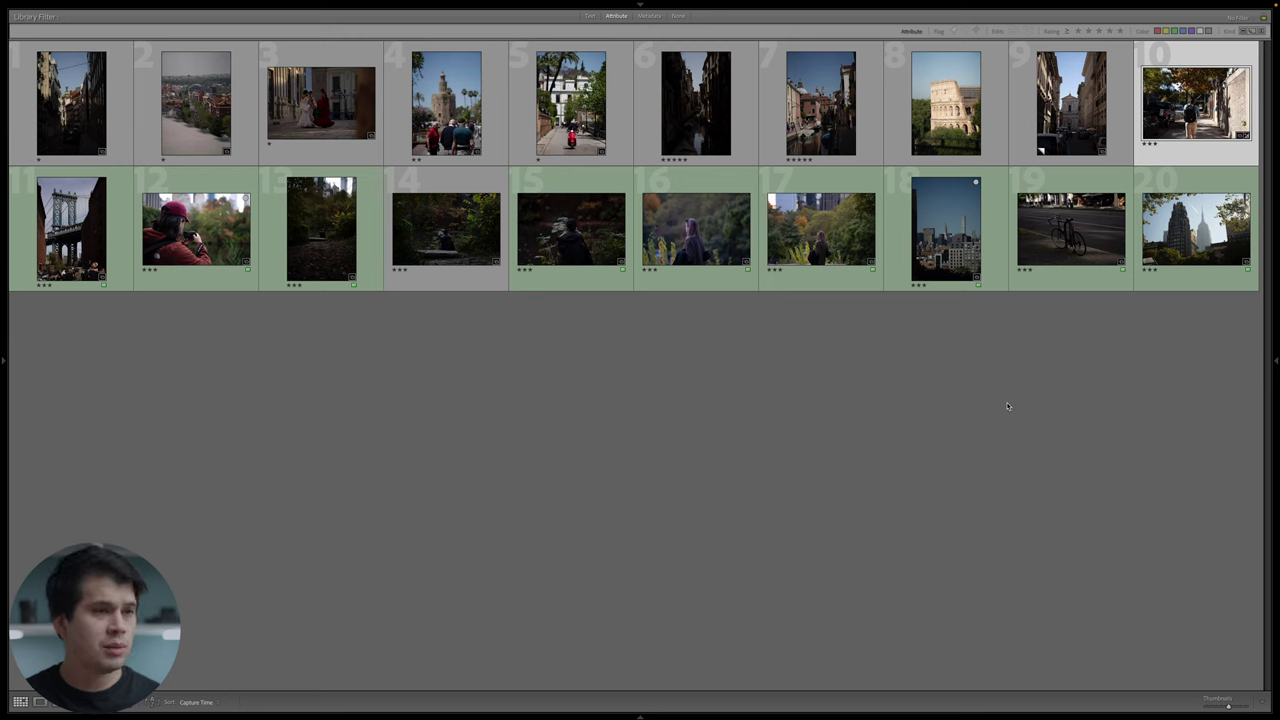
key(d)
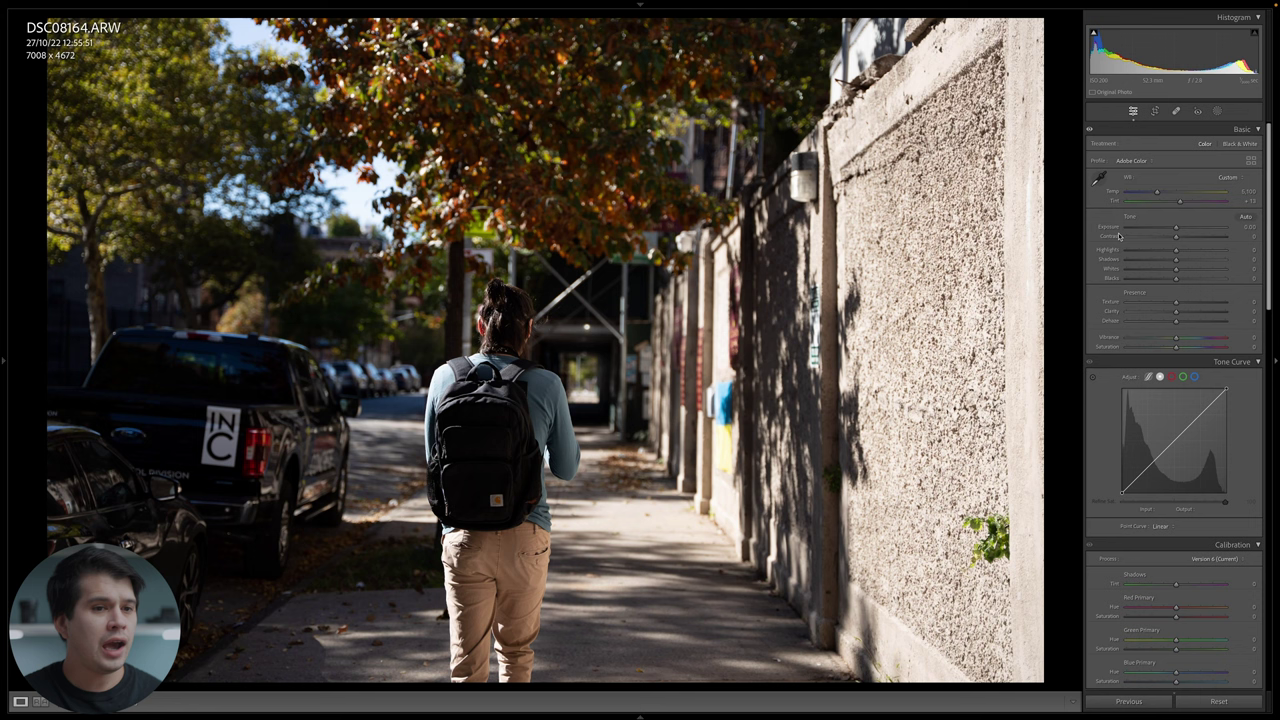
Try a lower Exposure and a cooler Temp of 4,214 on the backpack photo, resetting each slider.
drag(1176, 230, 1164, 228)
double_click(1109, 228)
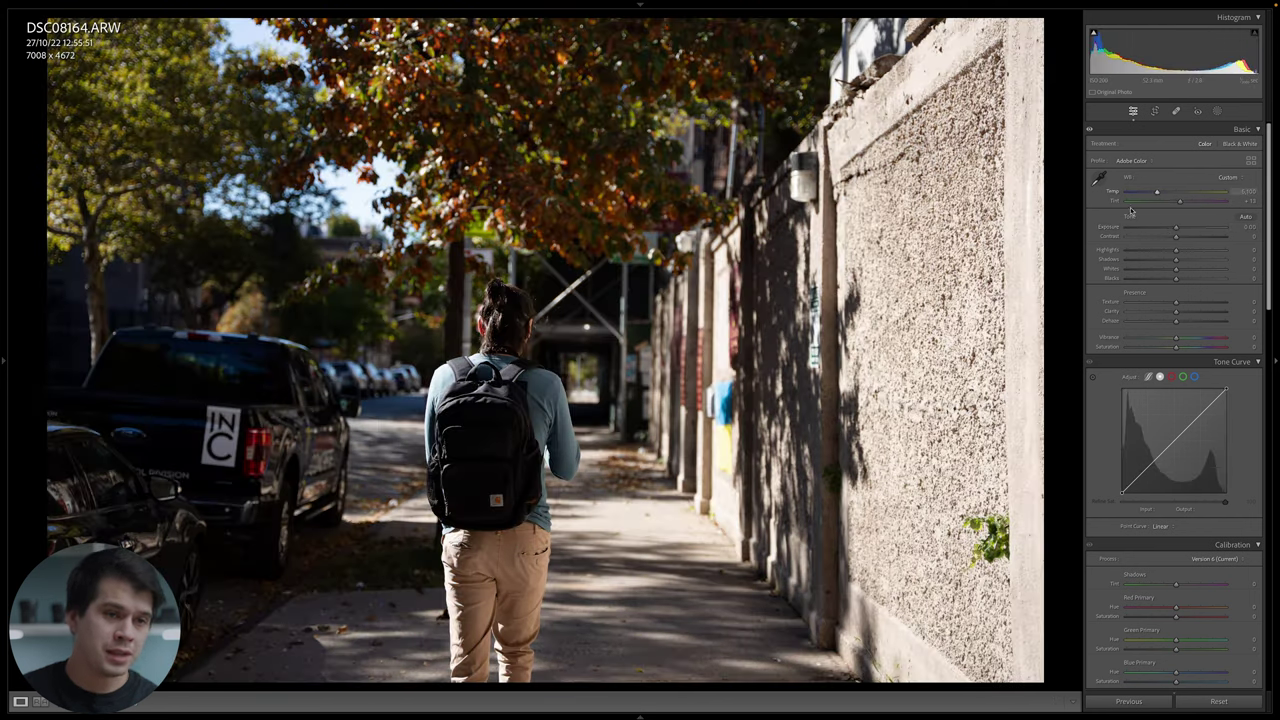
drag(1174, 193, 1148, 192)
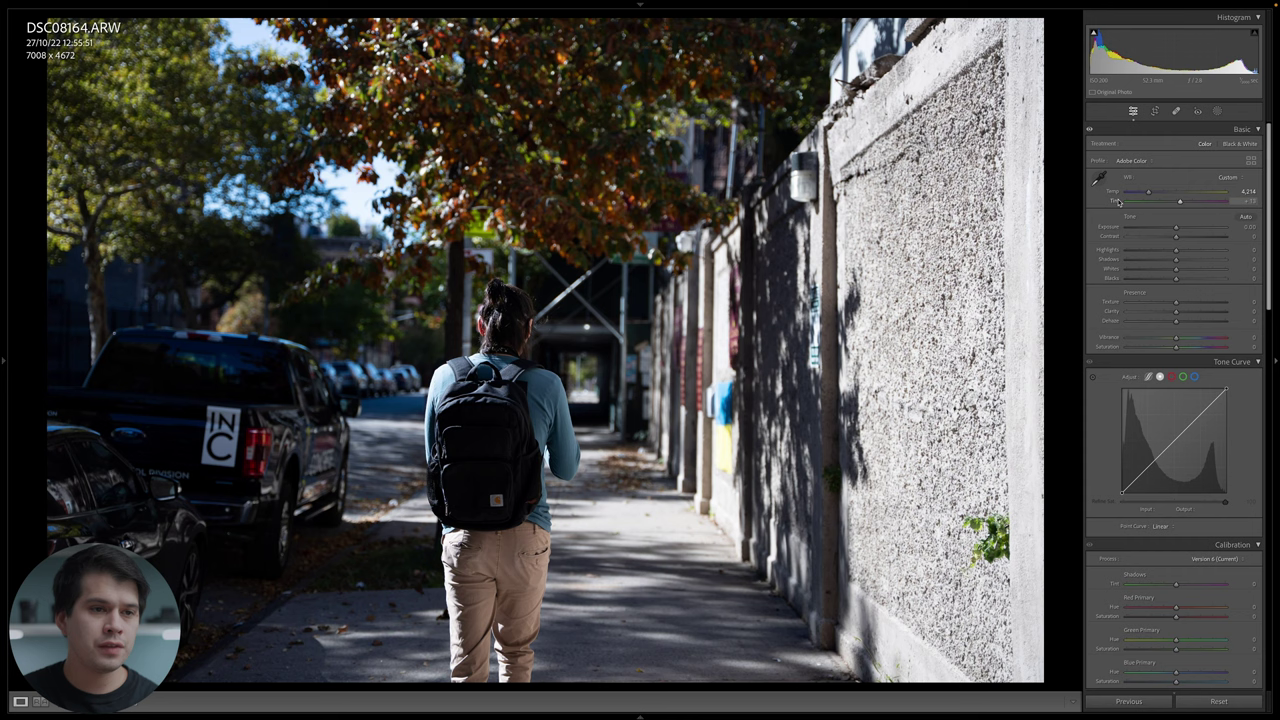
double_click(1118, 195)
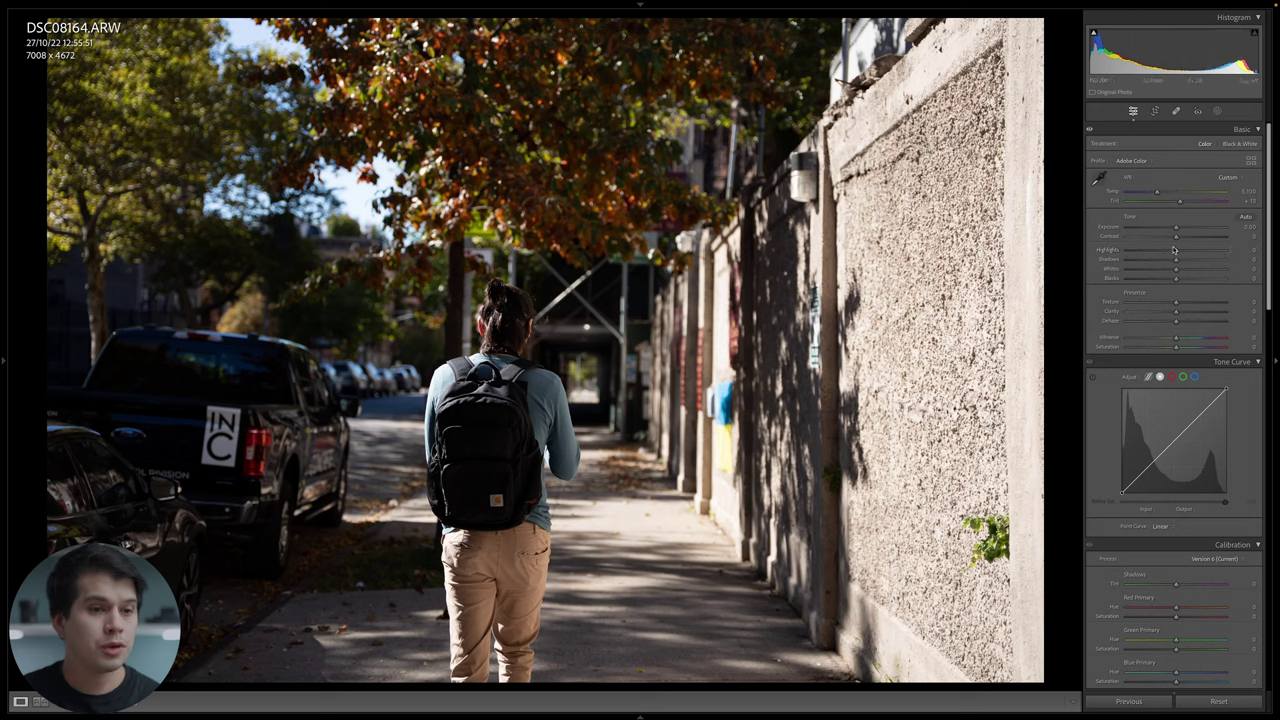
Set the photo's Highlights to -21 and Shadows to +27, checking the shadow detail on the backpack up close.
drag(1170, 255, 1108, 262)
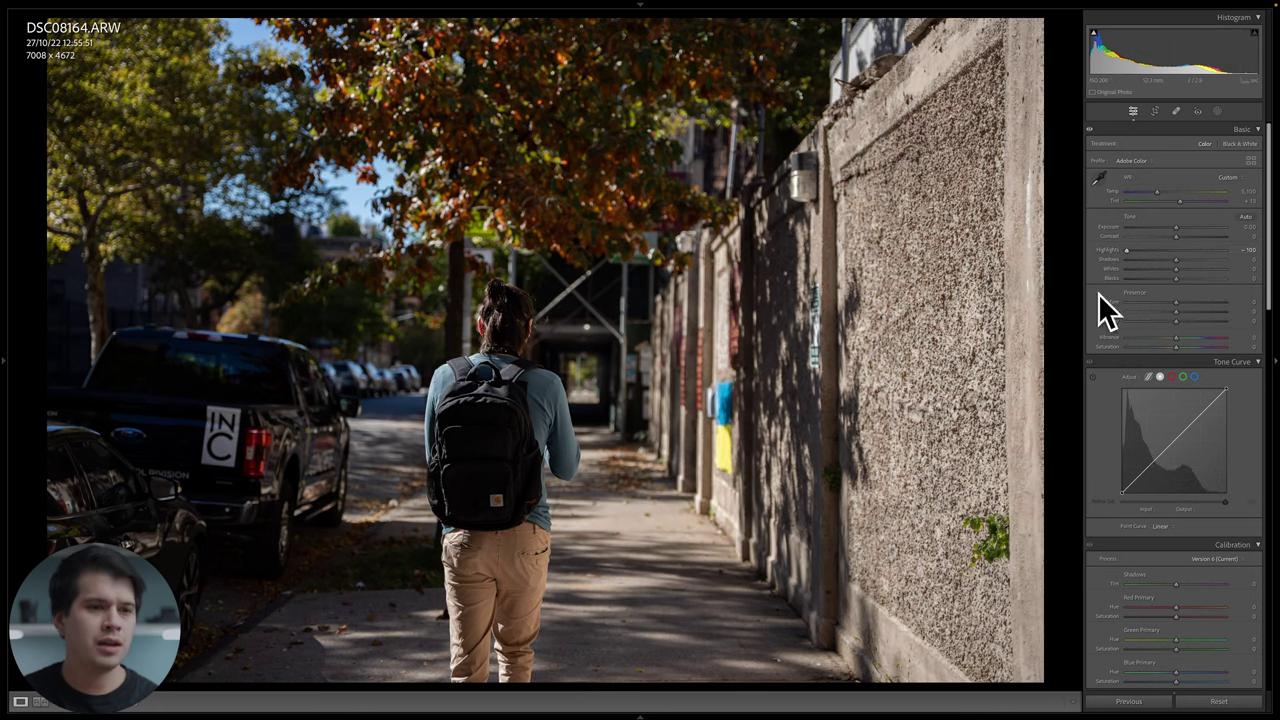
click(1164, 252)
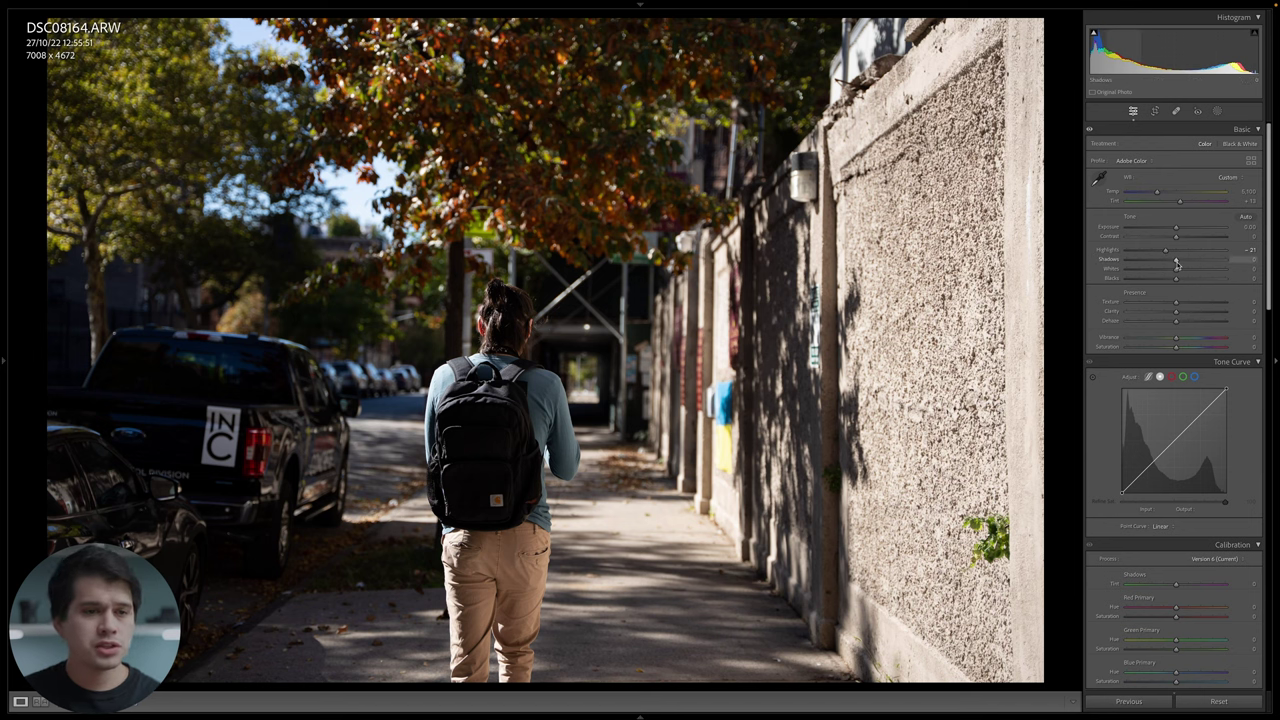
drag(1177, 262, 1230, 260)
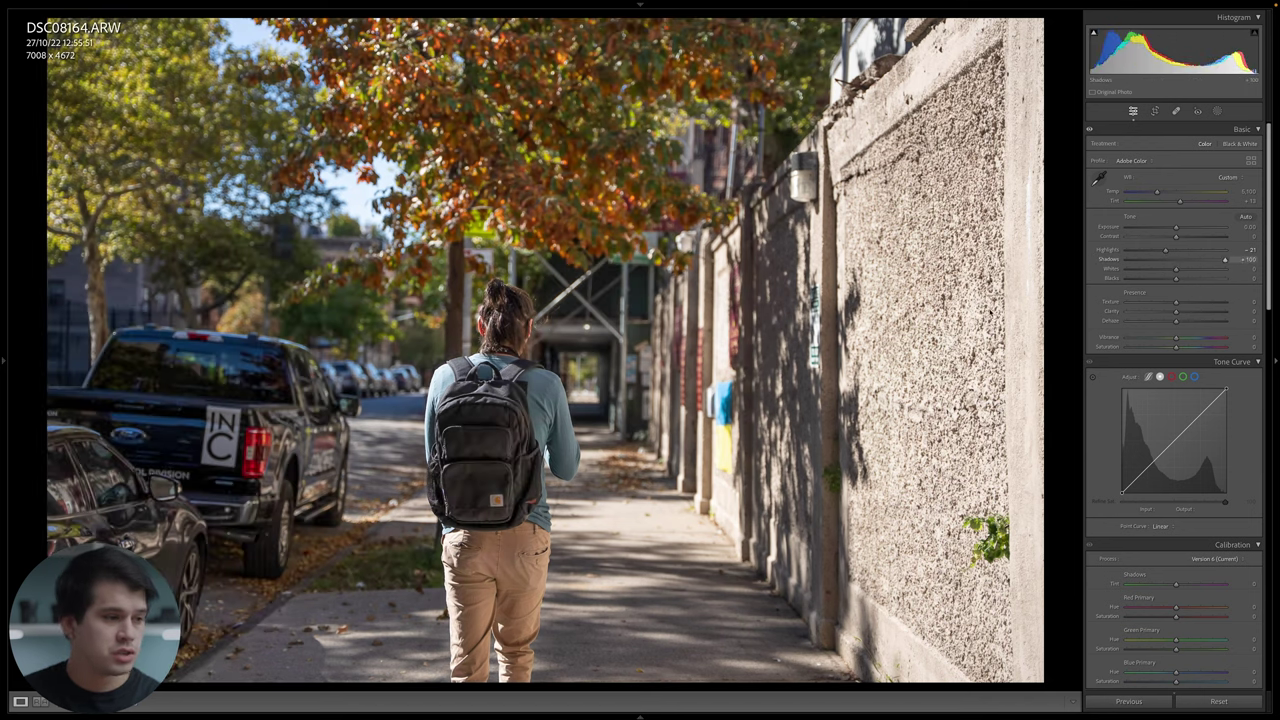
key(z)
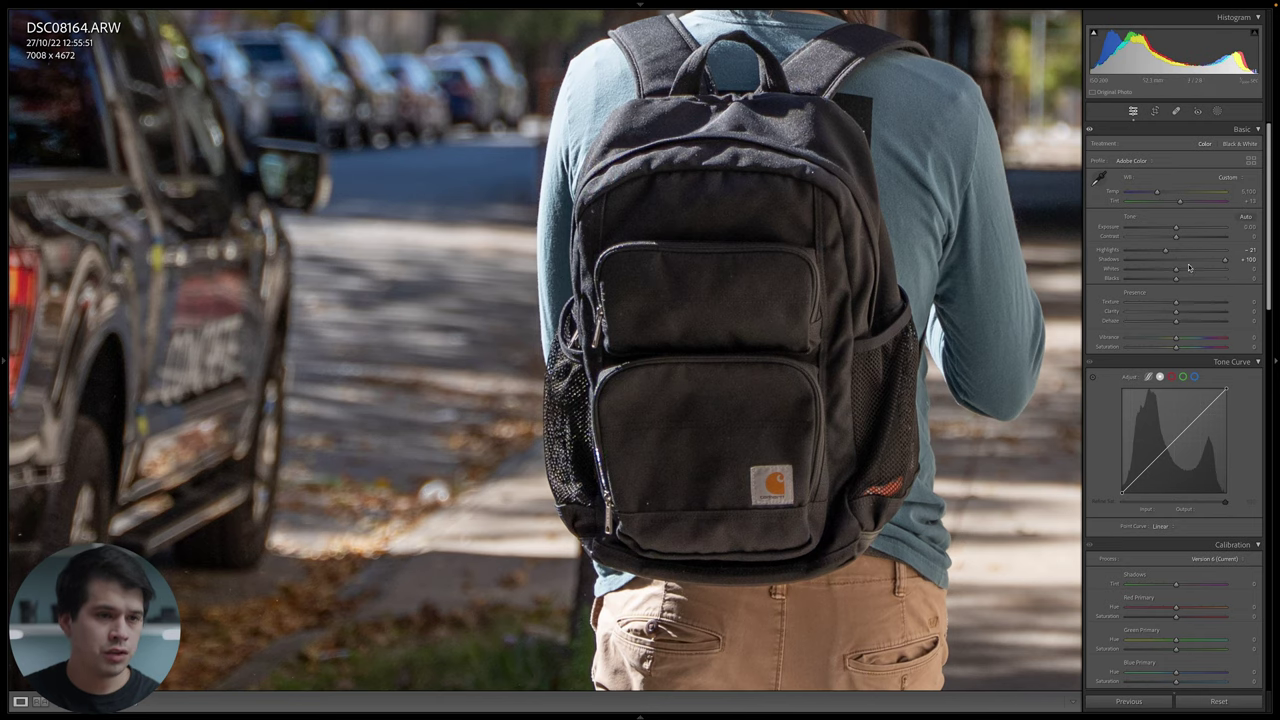
click(1188, 260)
drag(1187, 262, 1189, 263)
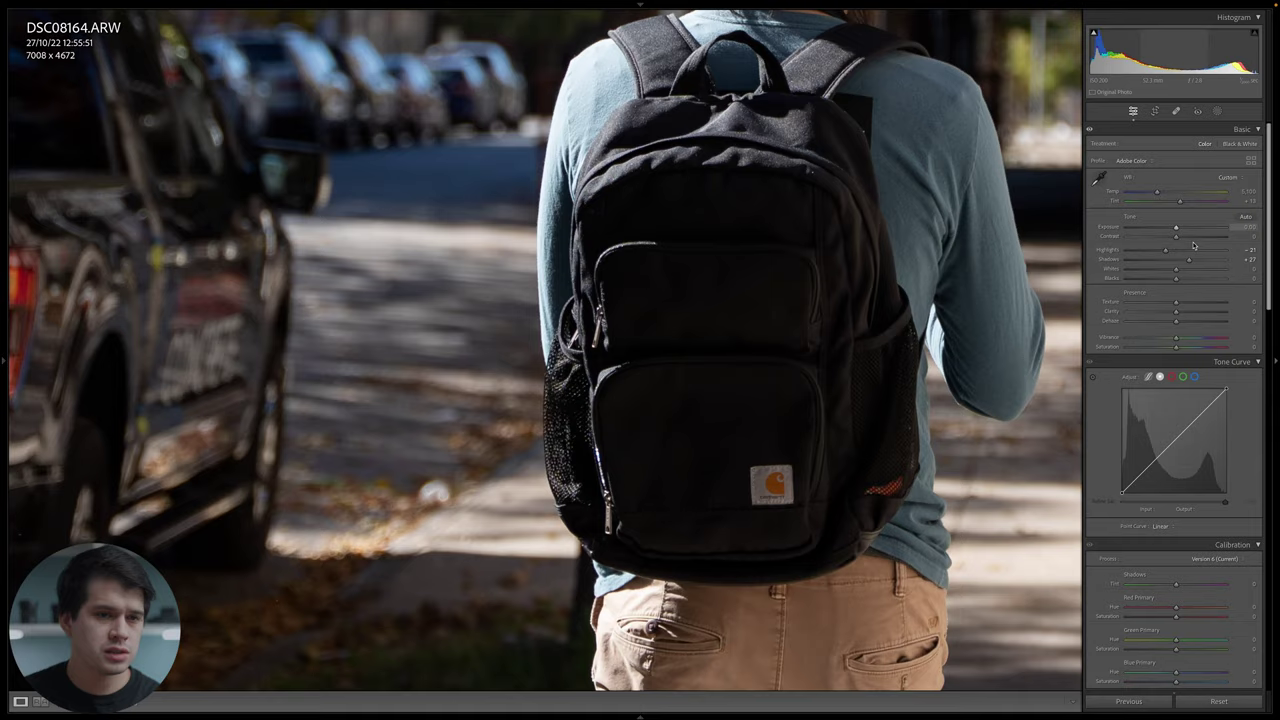
key(z)
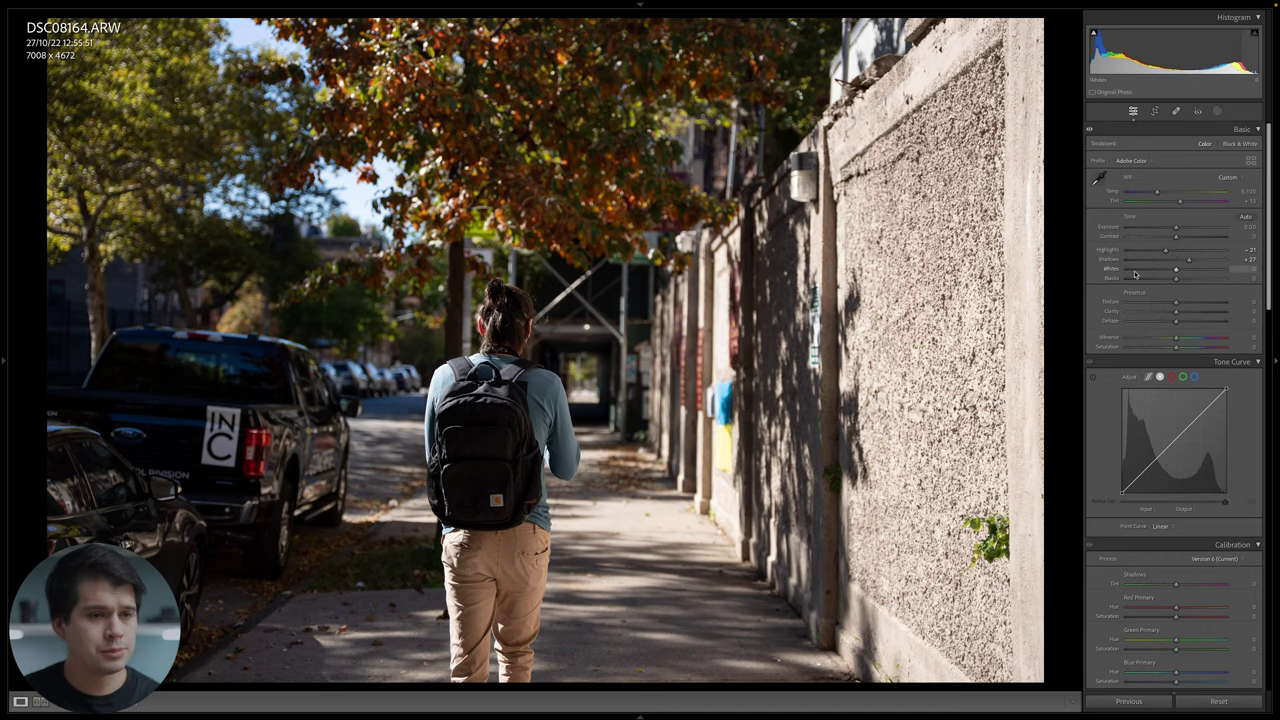
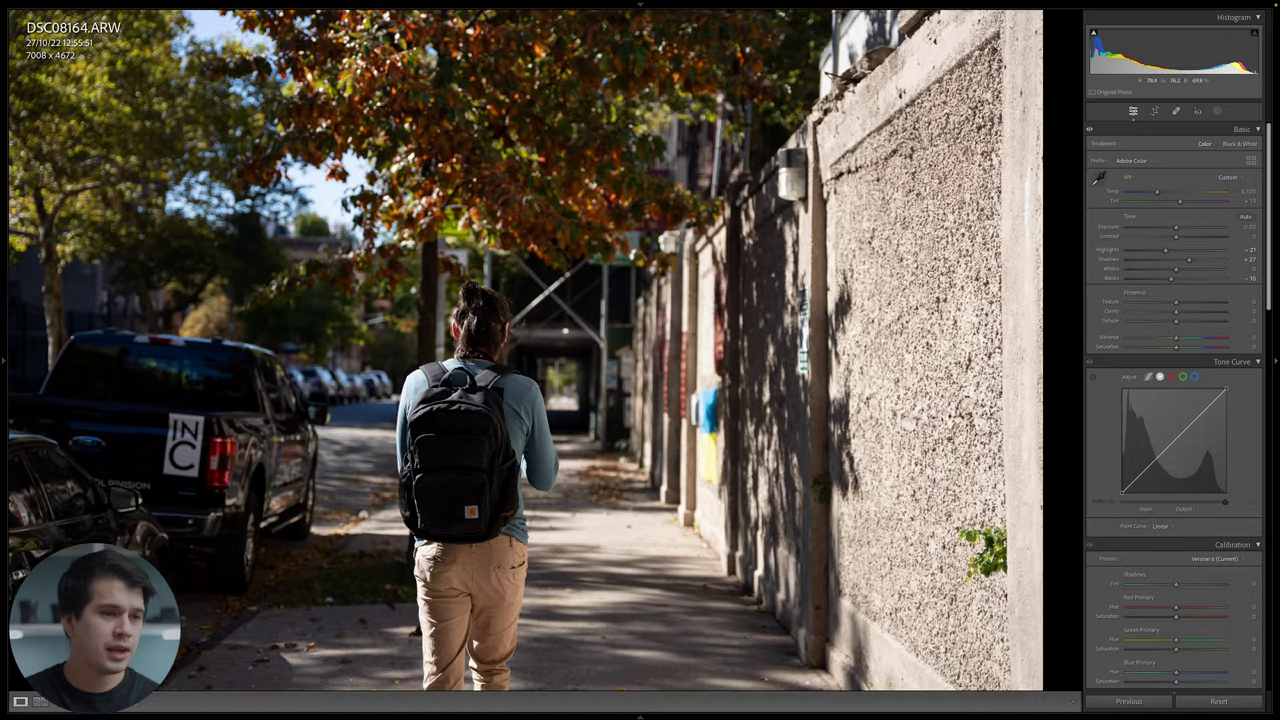
Try Texture and Clarity at -34 on the wall and a raised Texture, resetting both sliders to 0.
key(z)
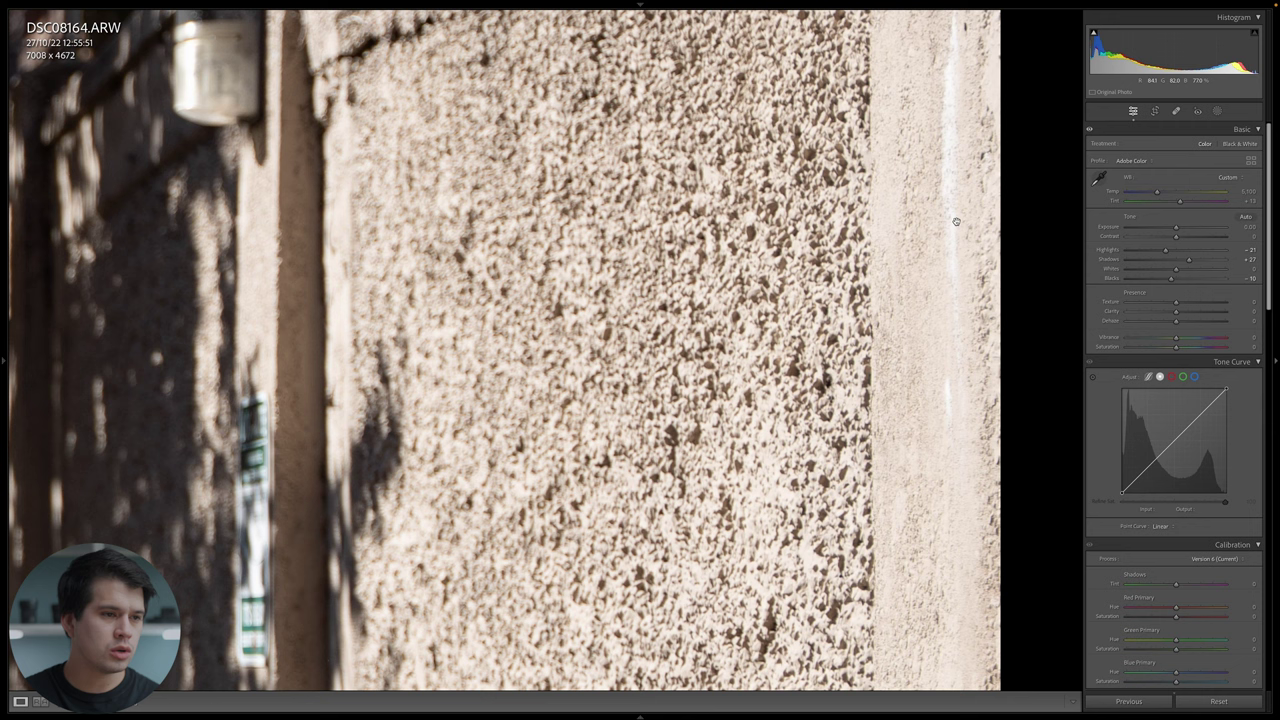
click(1159, 302)
click(1159, 312)
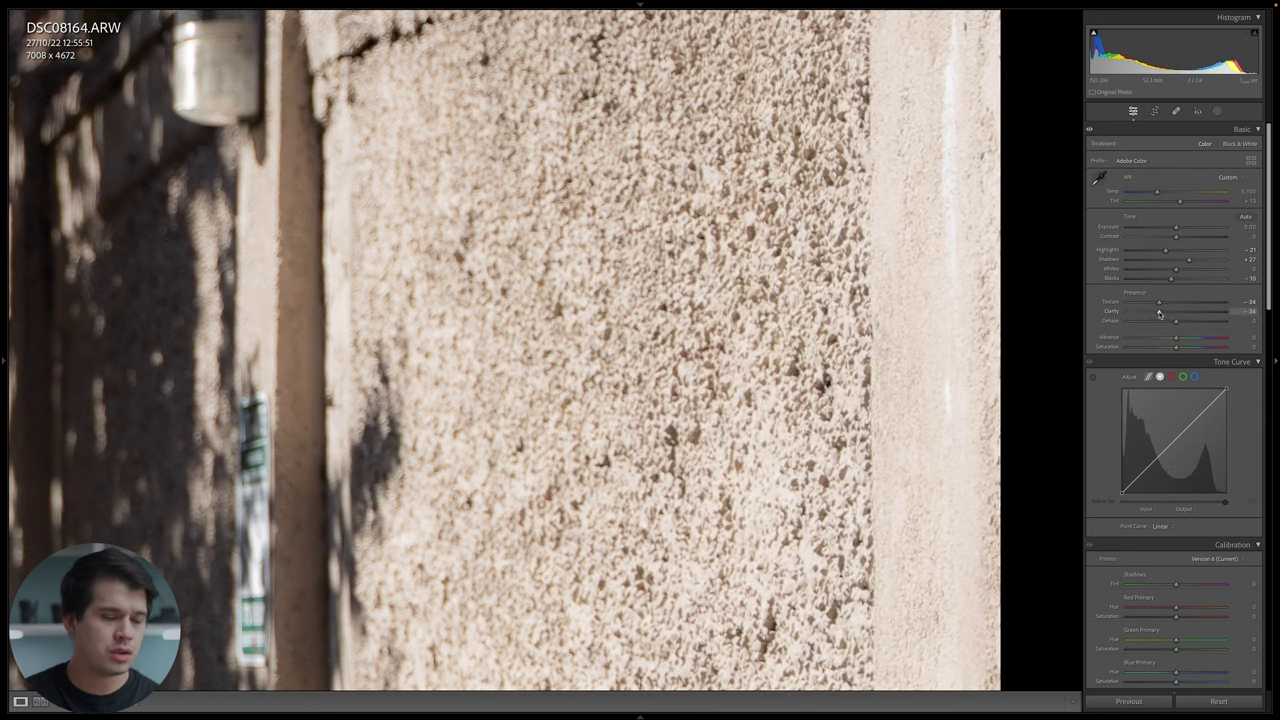
click(790, 258)
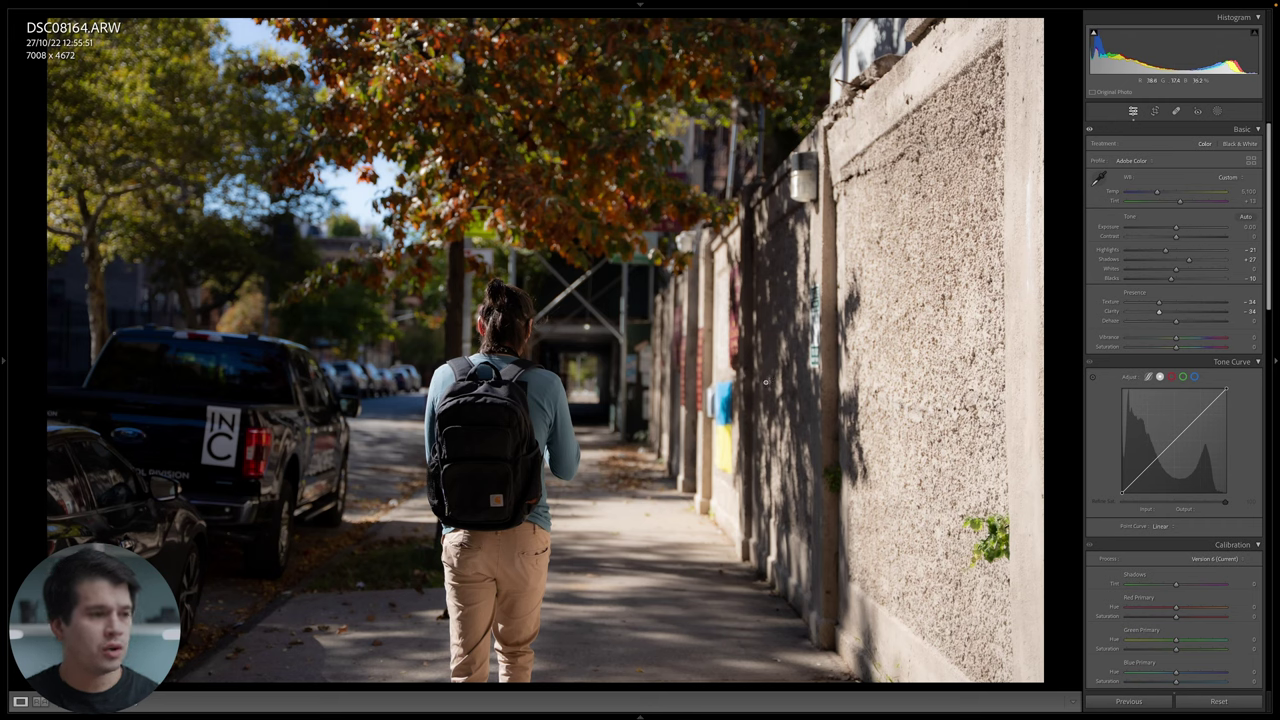
double_click(1113, 312)
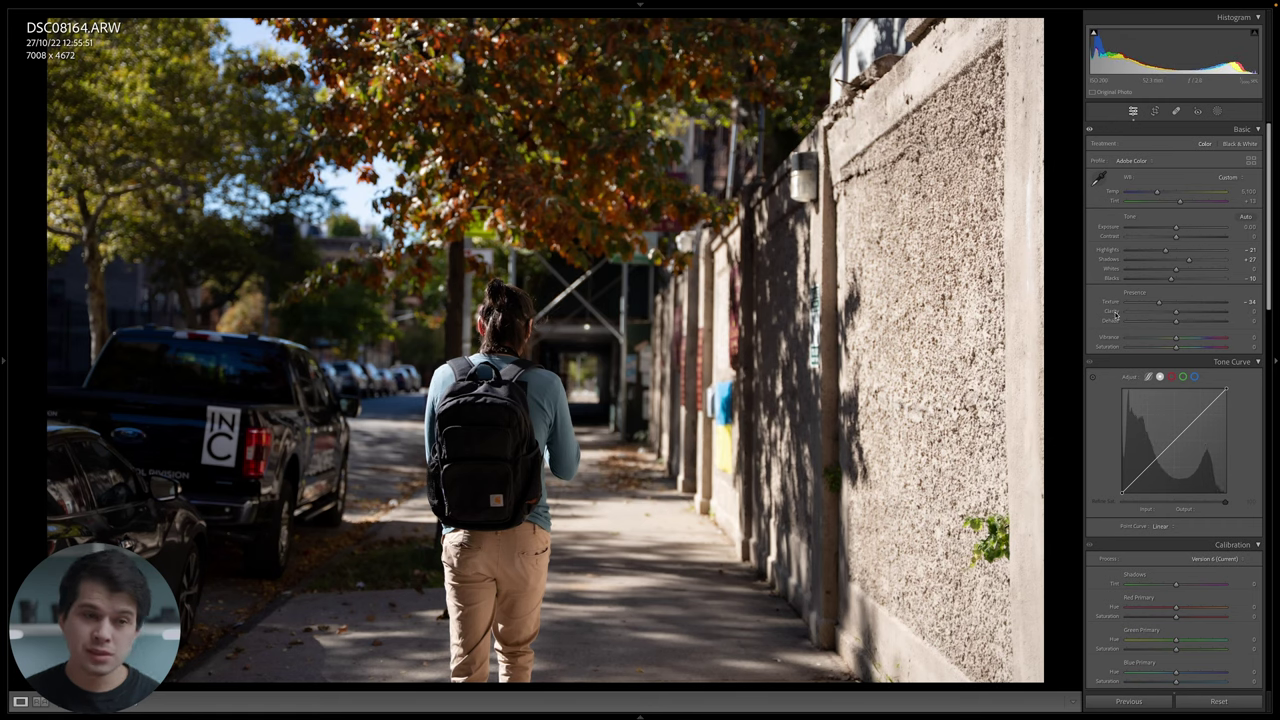
double_click(1114, 302)
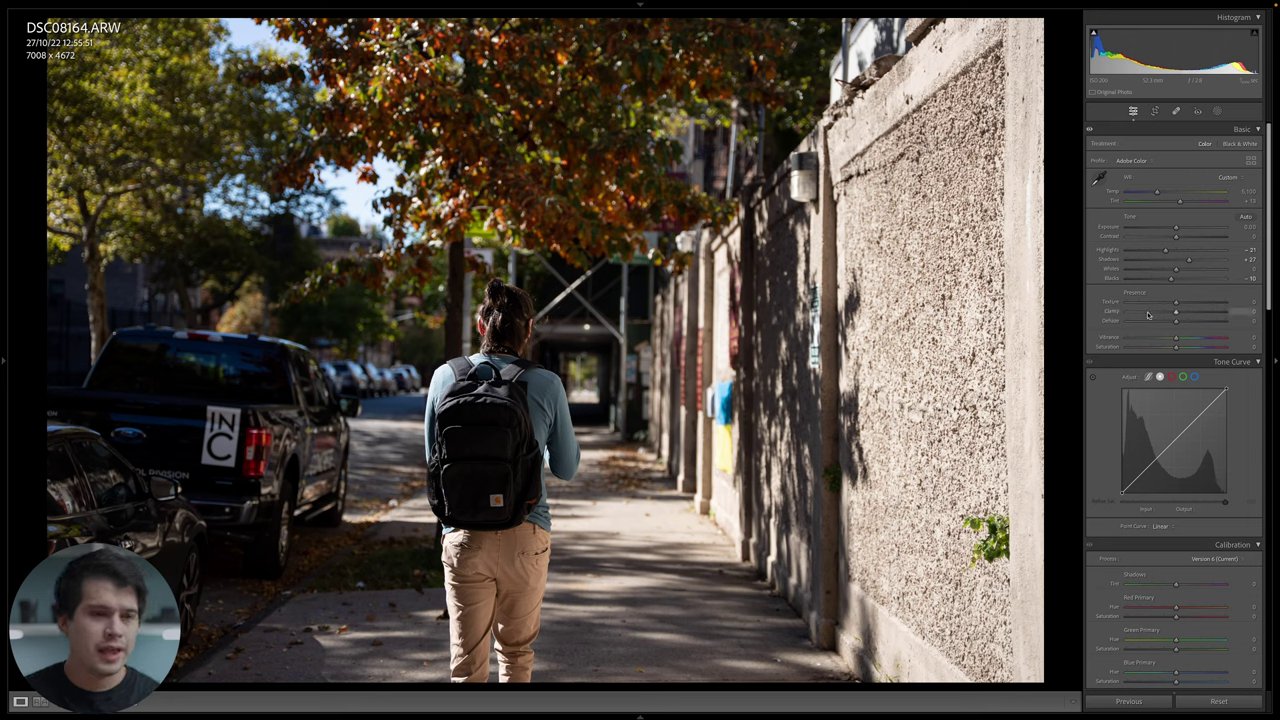
drag(1176, 312, 1200, 310)
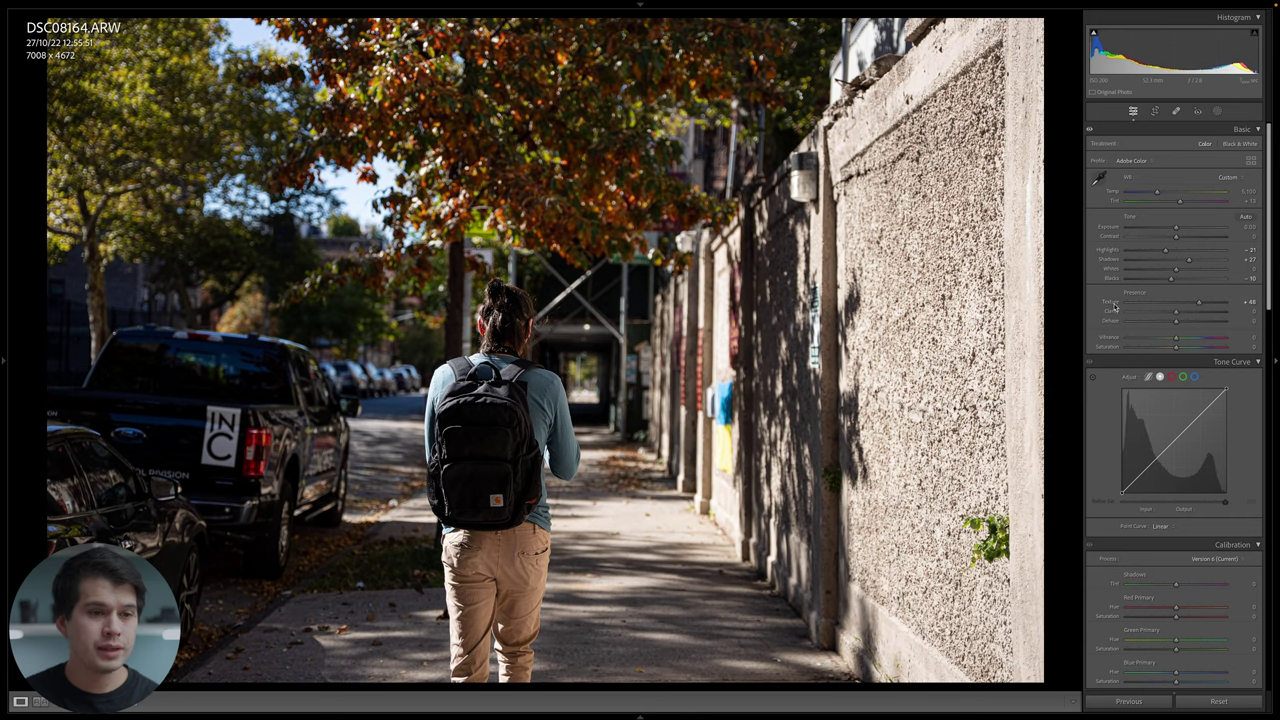
double_click(1114, 305)
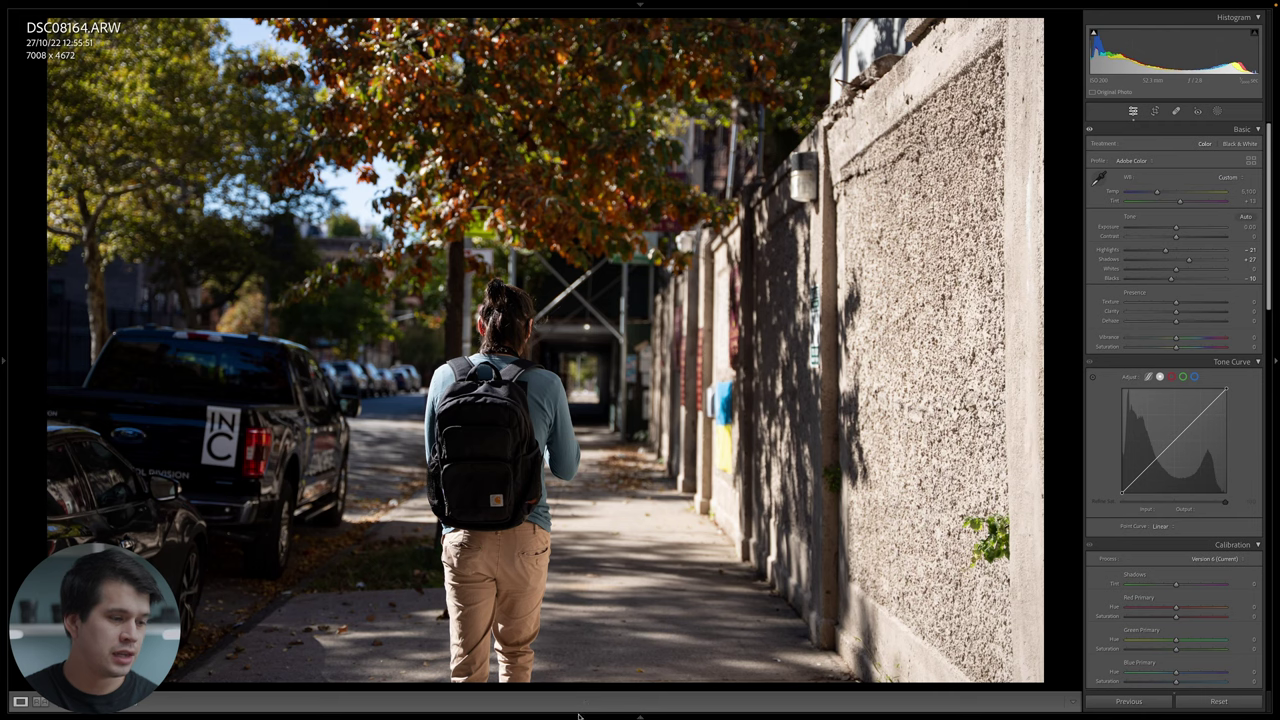
Try a strongly raised Texture with Clarity at +100 on the bridge photo DSC08445.ARW, and reset both sliders.
mouse_move(578, 716)
click(413, 690)
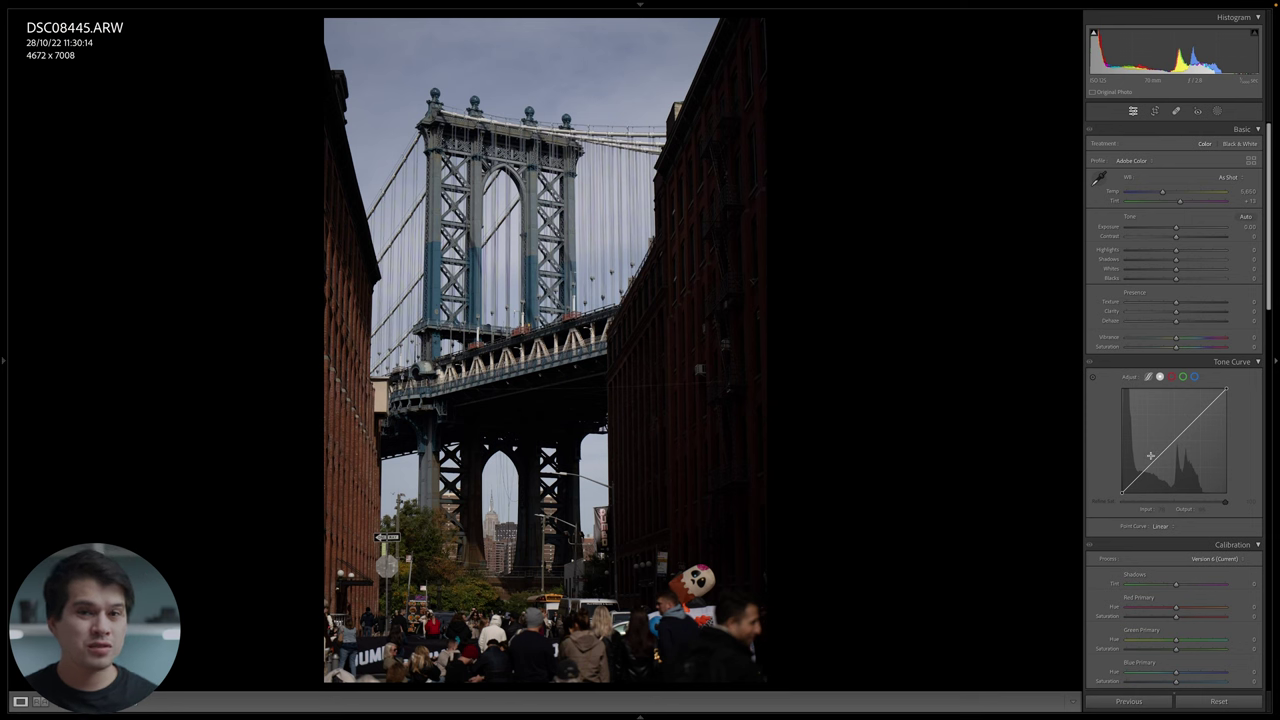
click(596, 267)
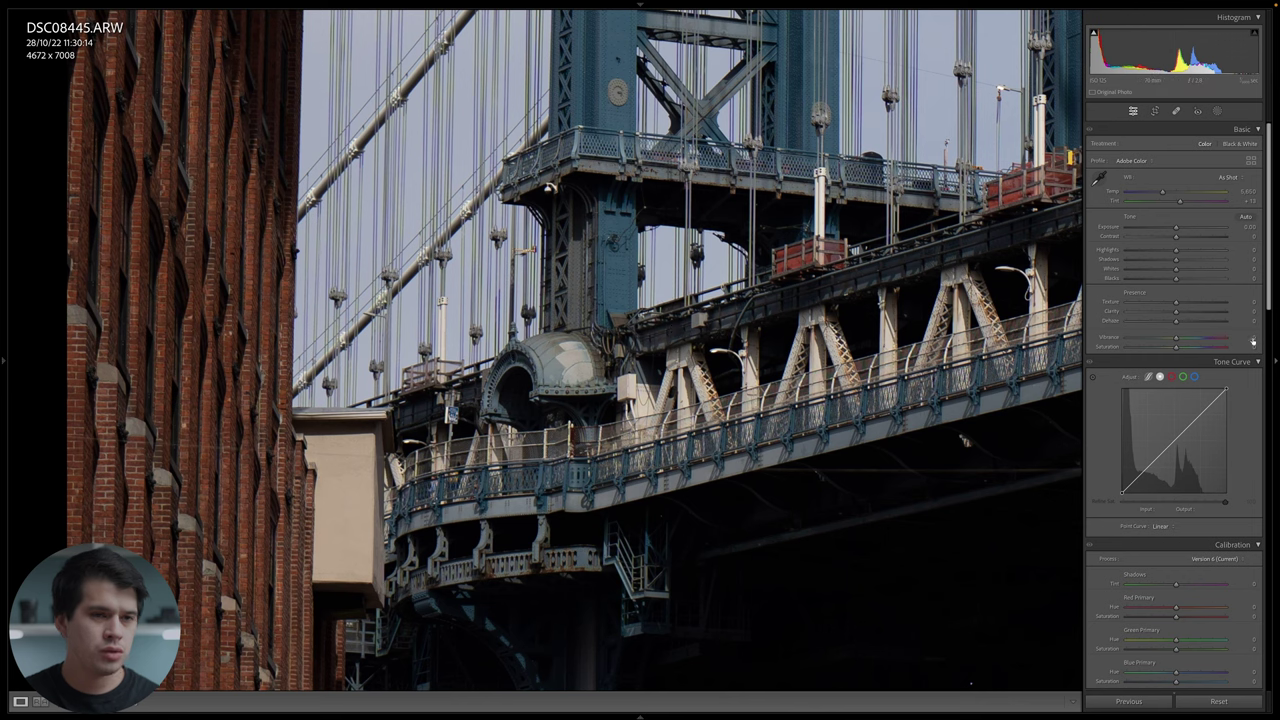
drag(1184, 306, 1228, 312)
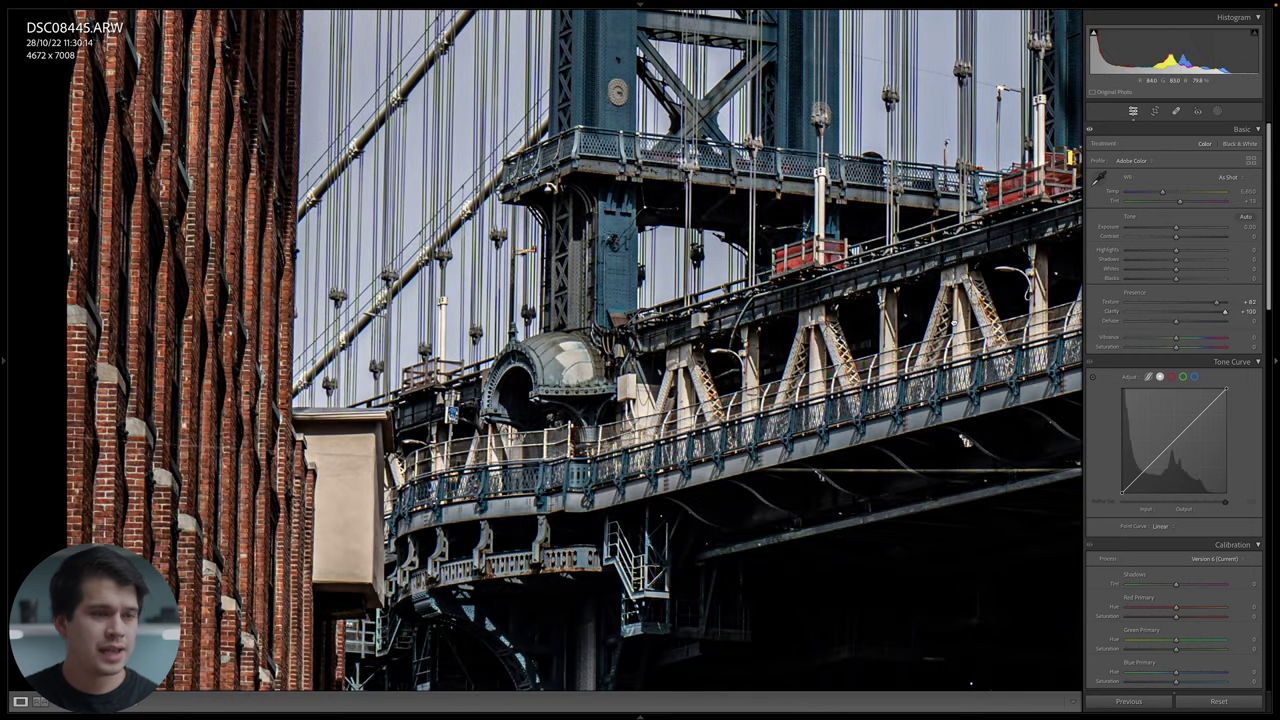
click(1003, 275)
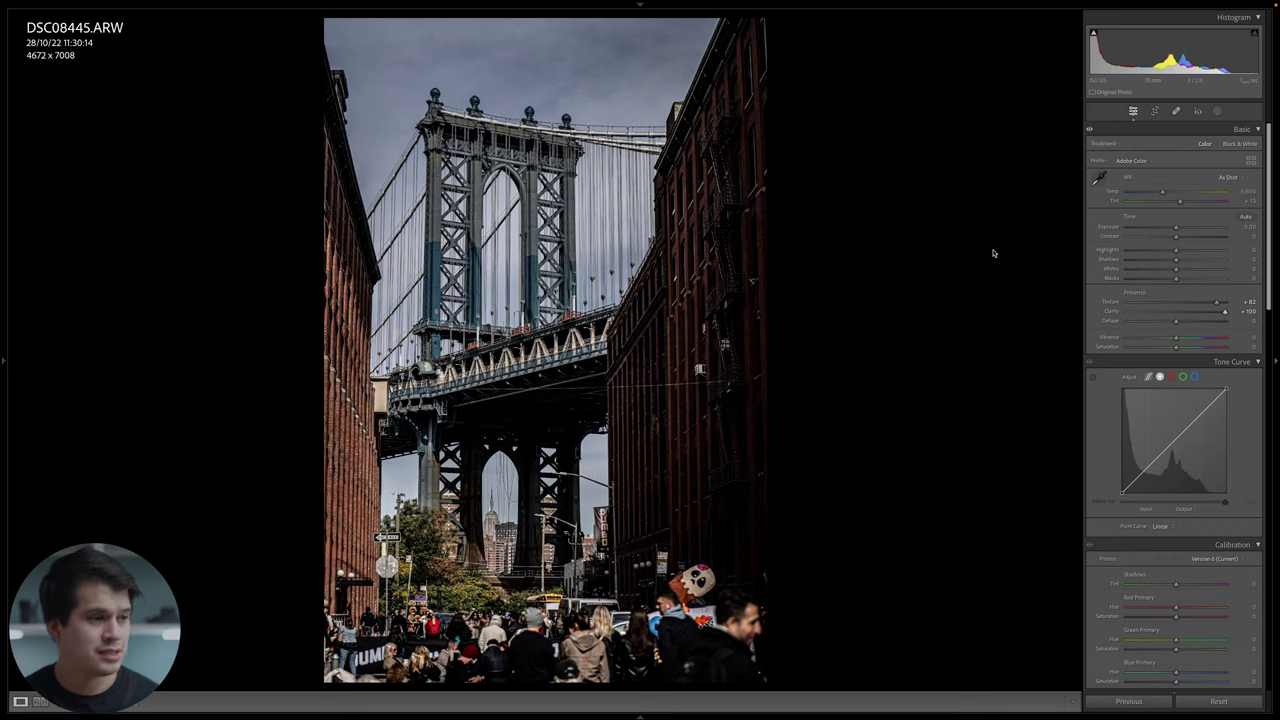
key(y)
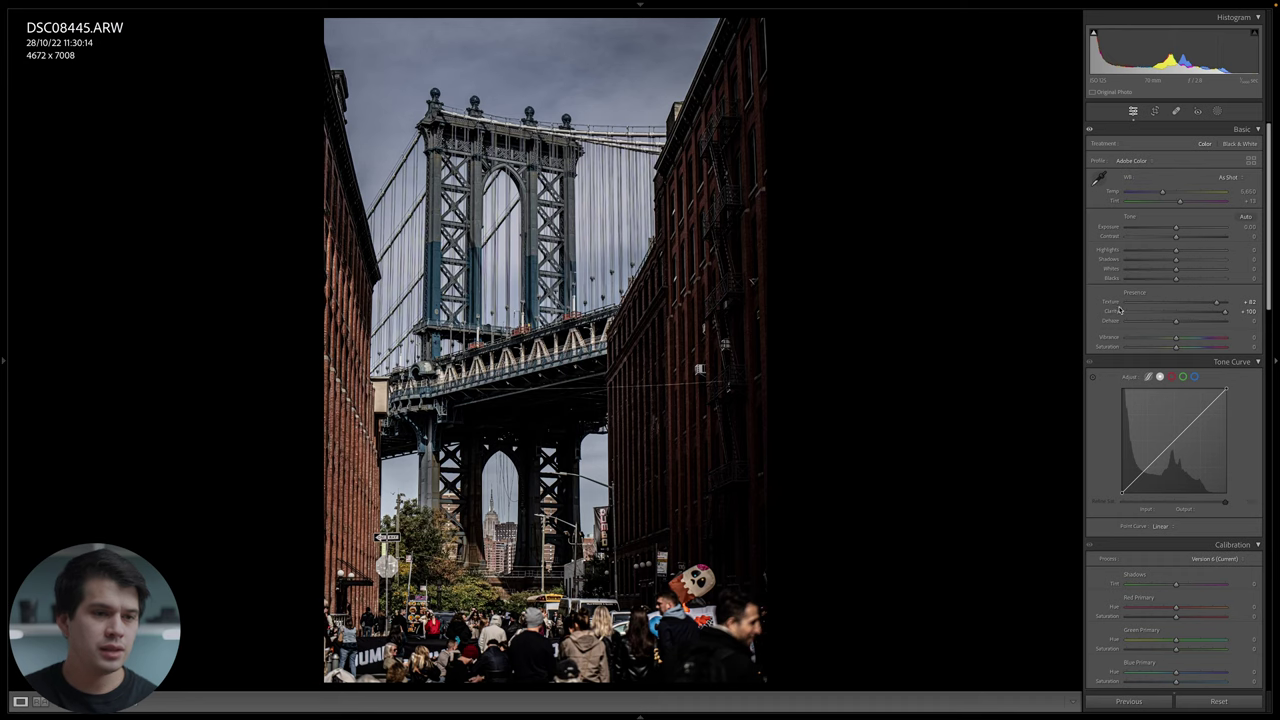
double_click(1114, 312)
double_click(1117, 304)
Return to the backpack photo DSC08164.ARW and set its Texture to +10.
mouse_move(368, 711)
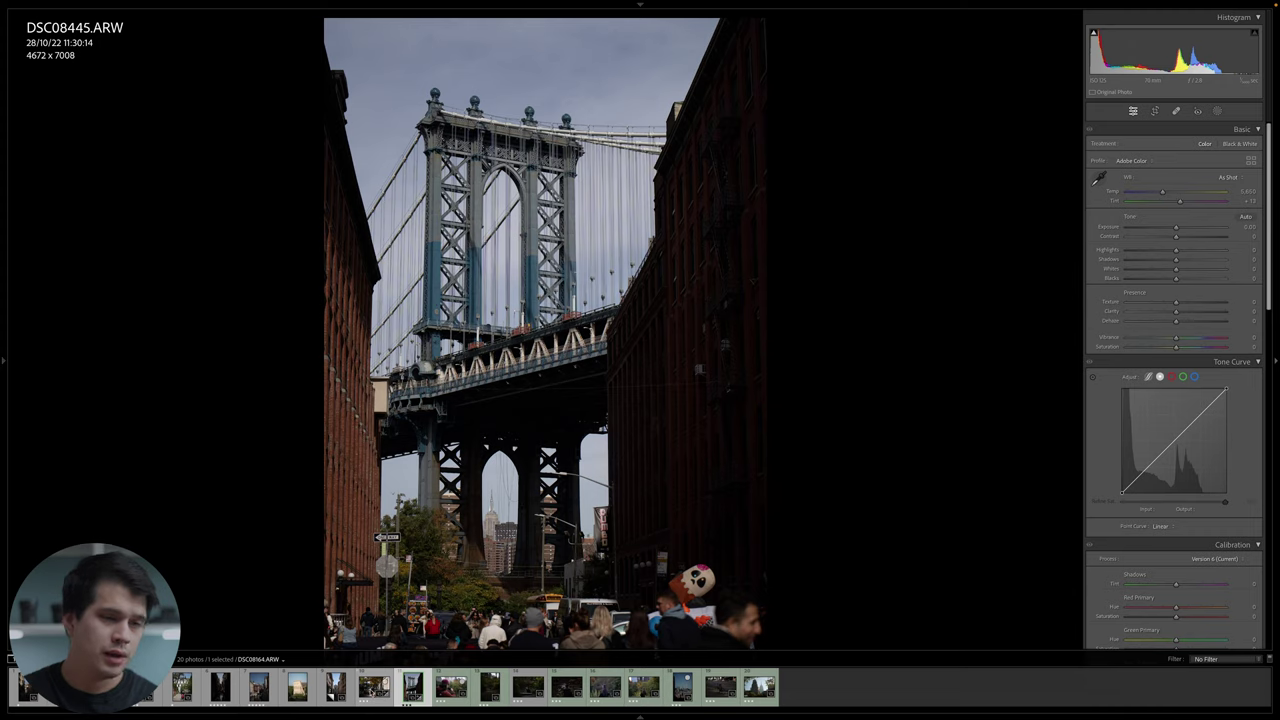
click(374, 687)
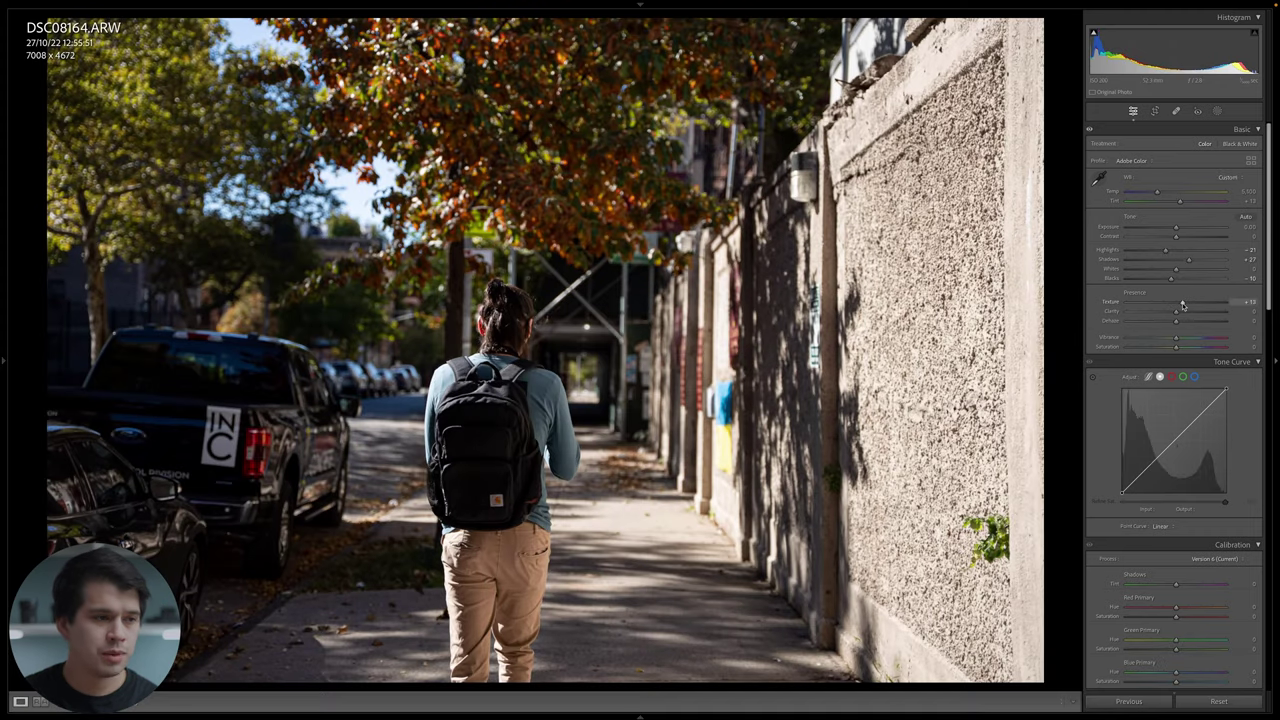
drag(1182, 304, 1182, 305)
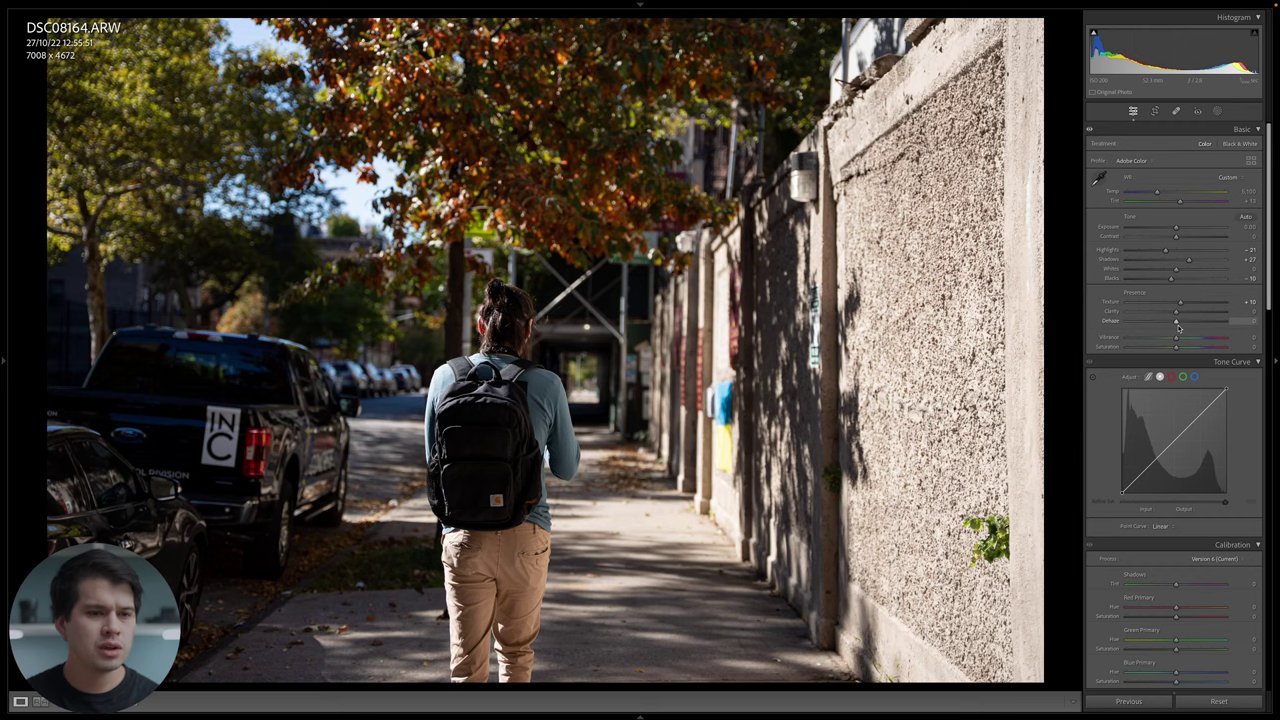
Try a positive Dehaze amount on the backpack photo, reset it, and lower Dehaze to -100.
drag(1178, 328, 1203, 325)
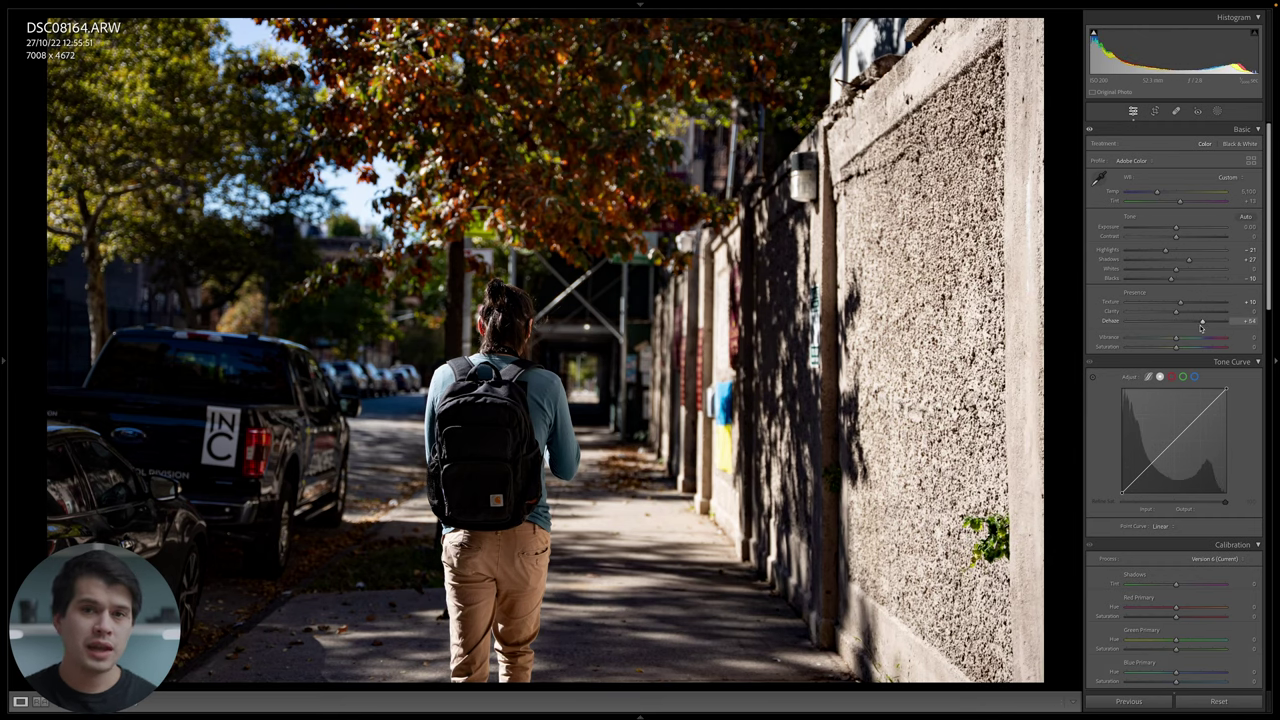
double_click(1202, 327)
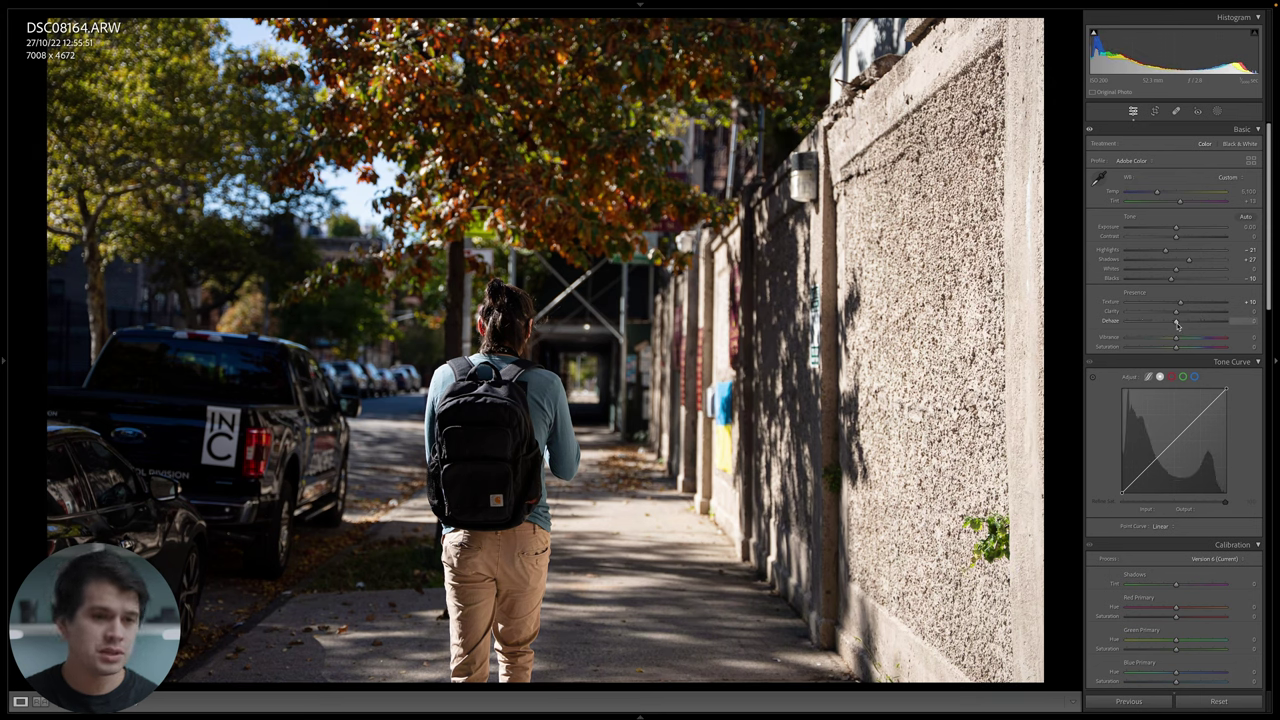
drag(1177, 326, 1145, 325)
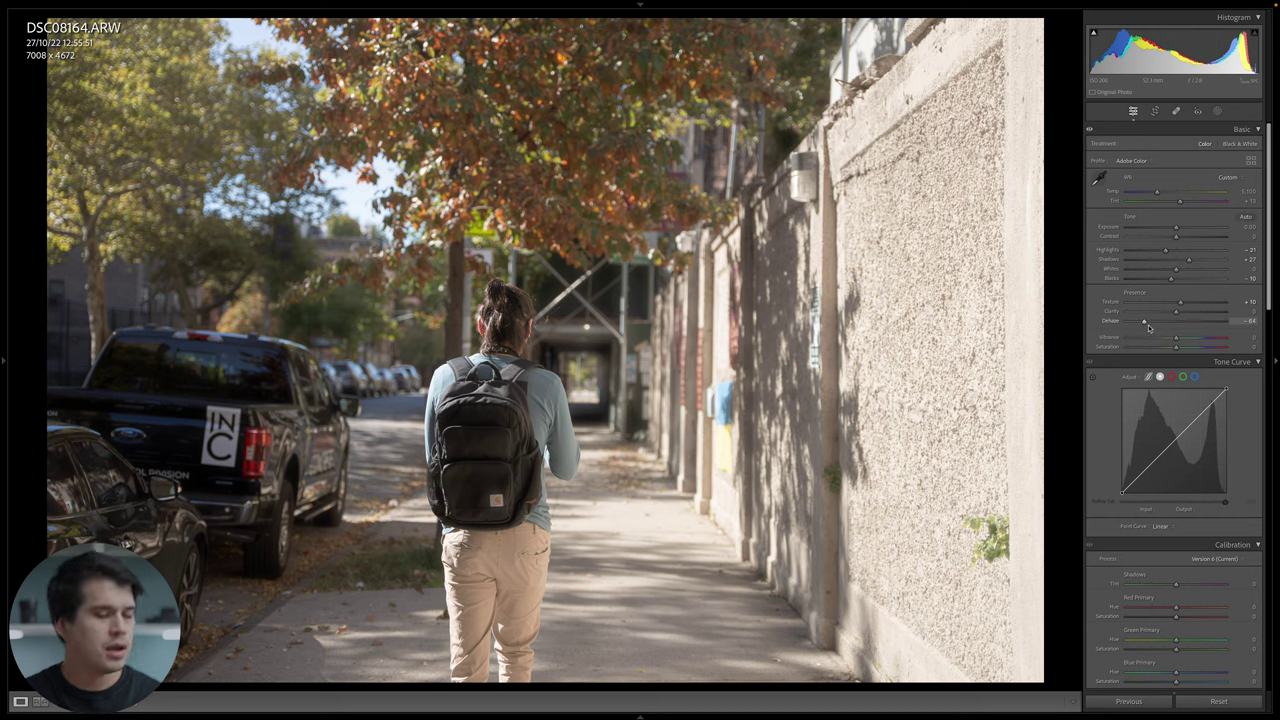
drag(1148, 324, 1126, 325)
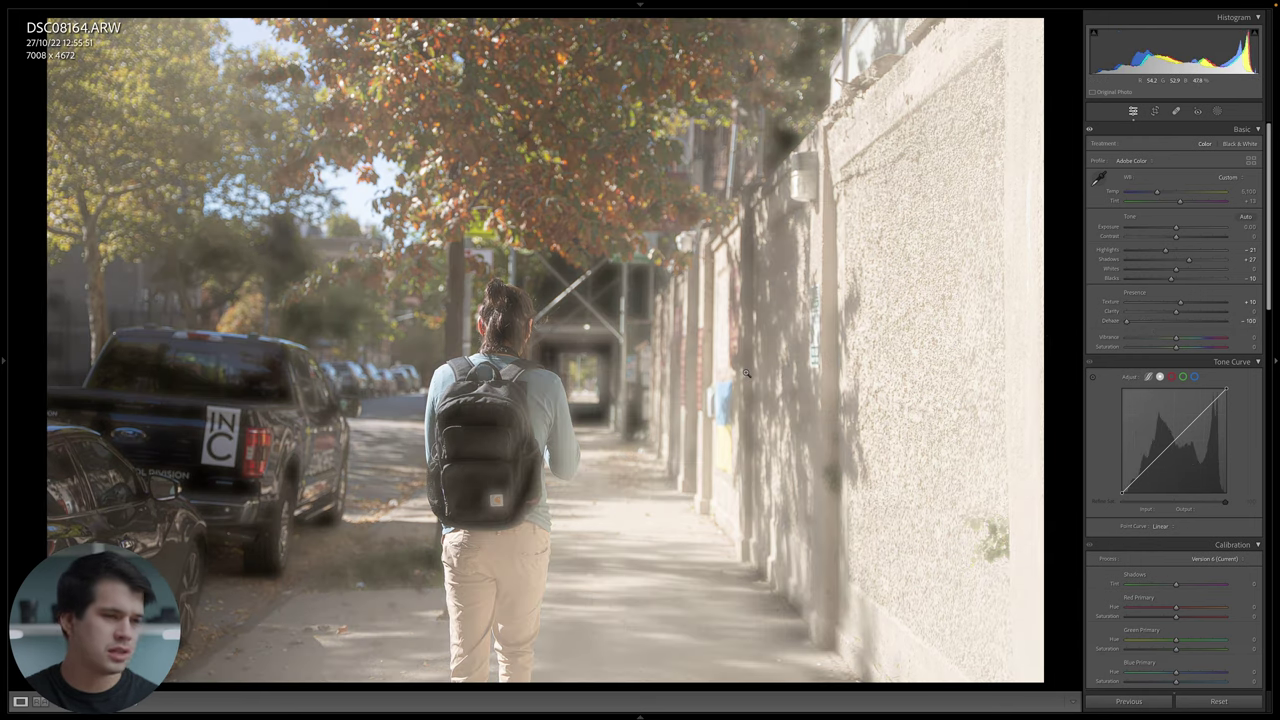
Set the backpack photo's Dehaze to -7.
click(1172, 324)
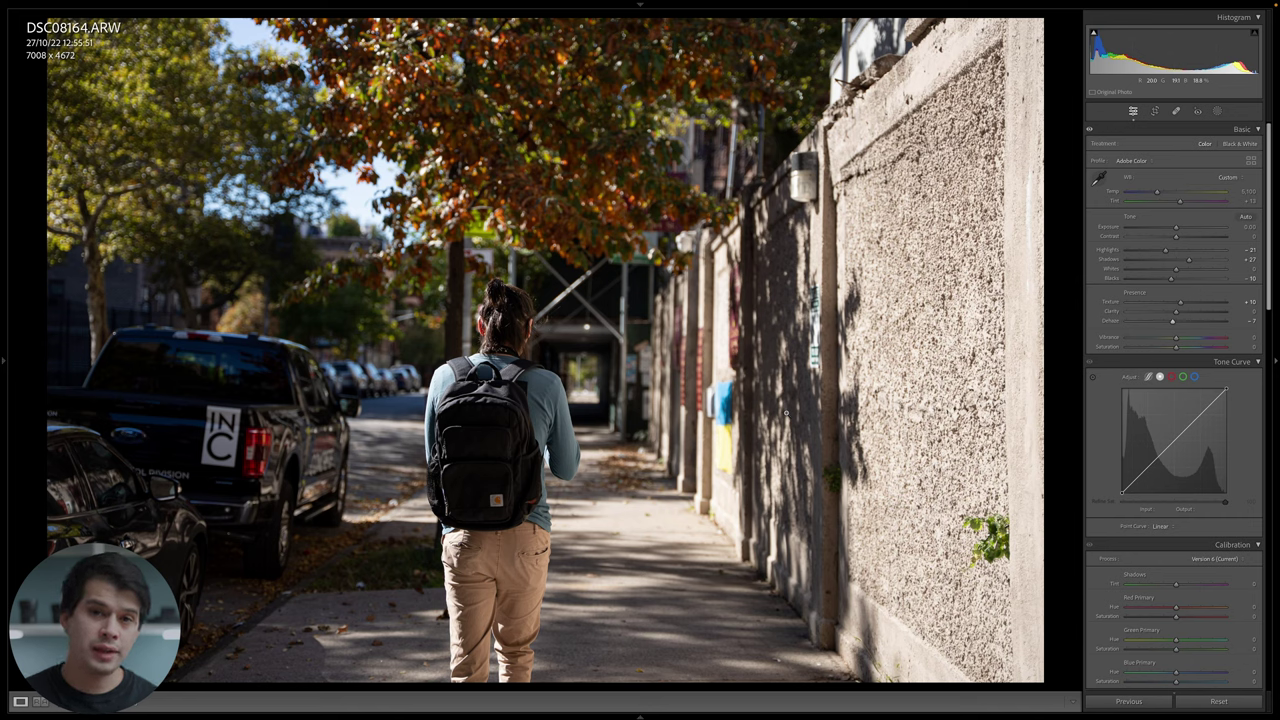
Look through the Tone Curve's parametric, point and color-channel modes, returning to the point curve.
scroll(1158, 340, down, 2)
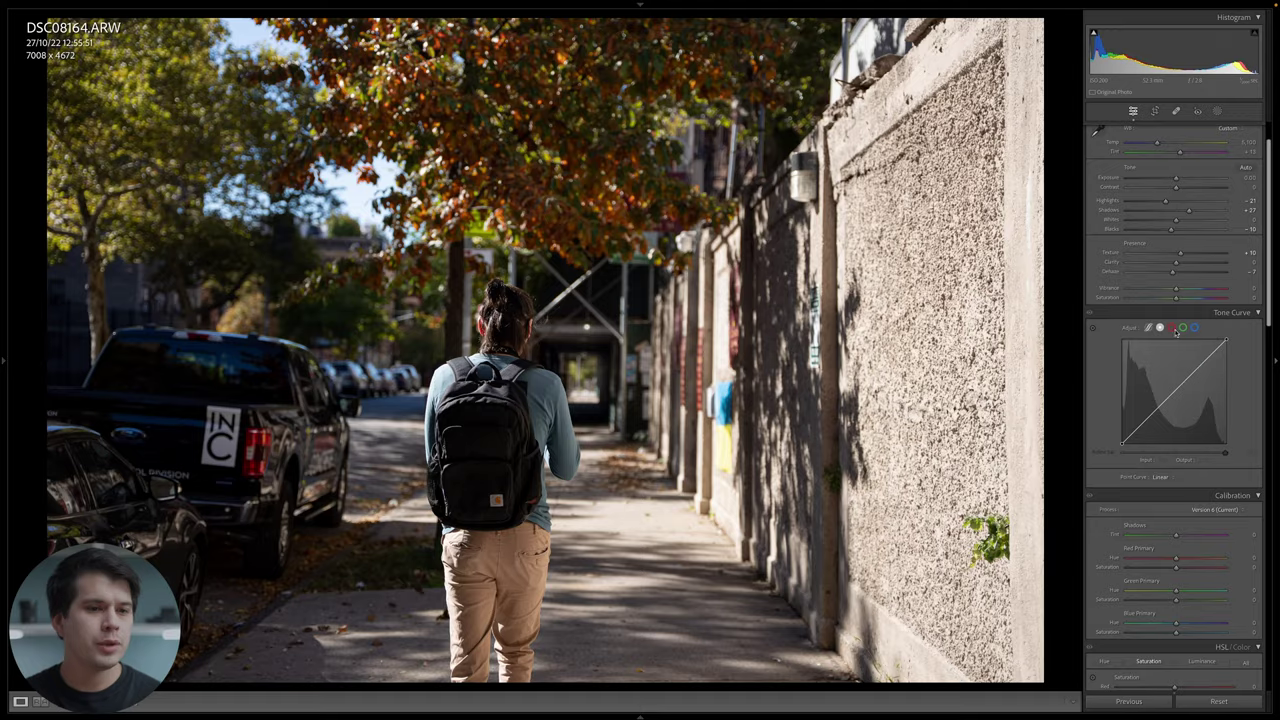
click(1148, 328)
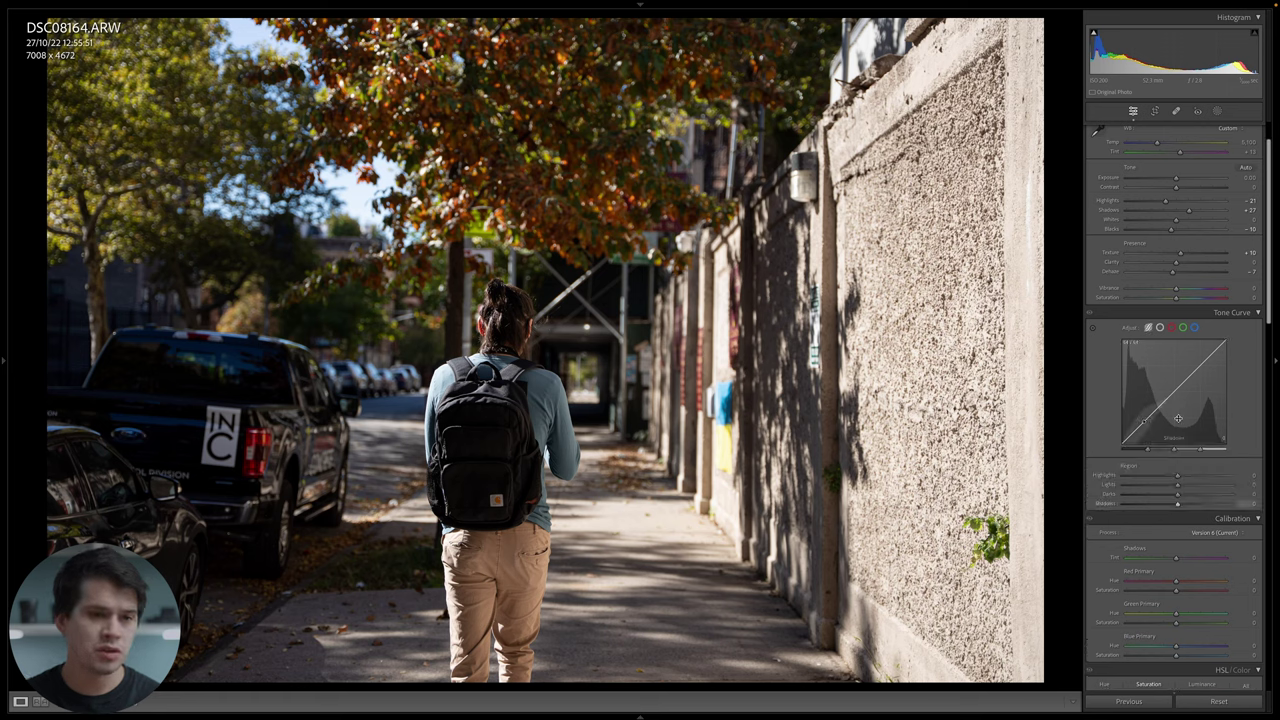
click(1161, 328)
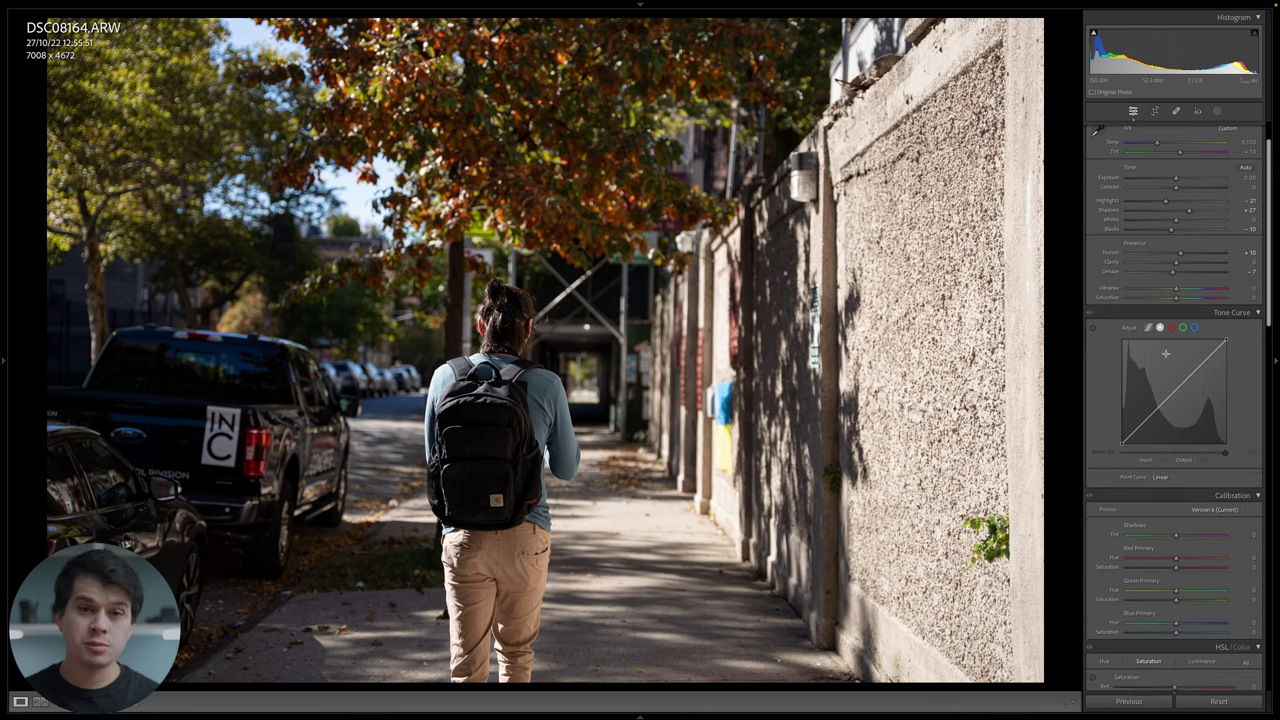
click(1183, 328)
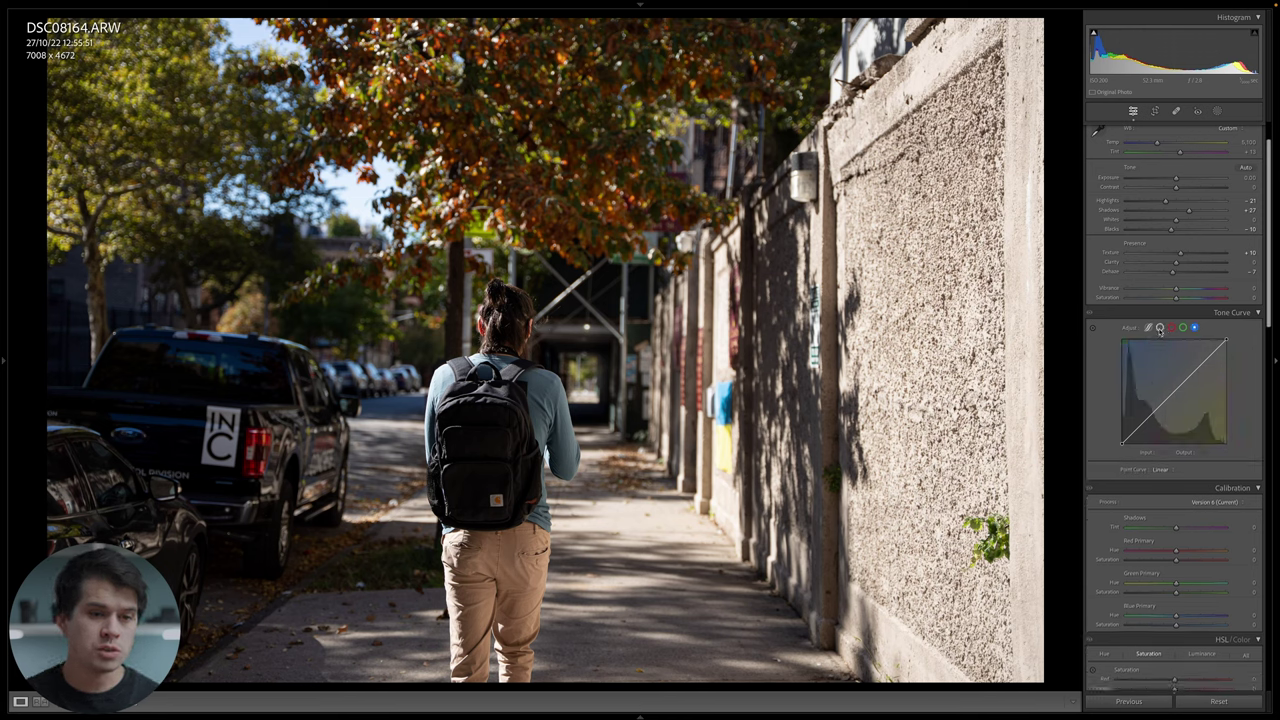
click(1160, 328)
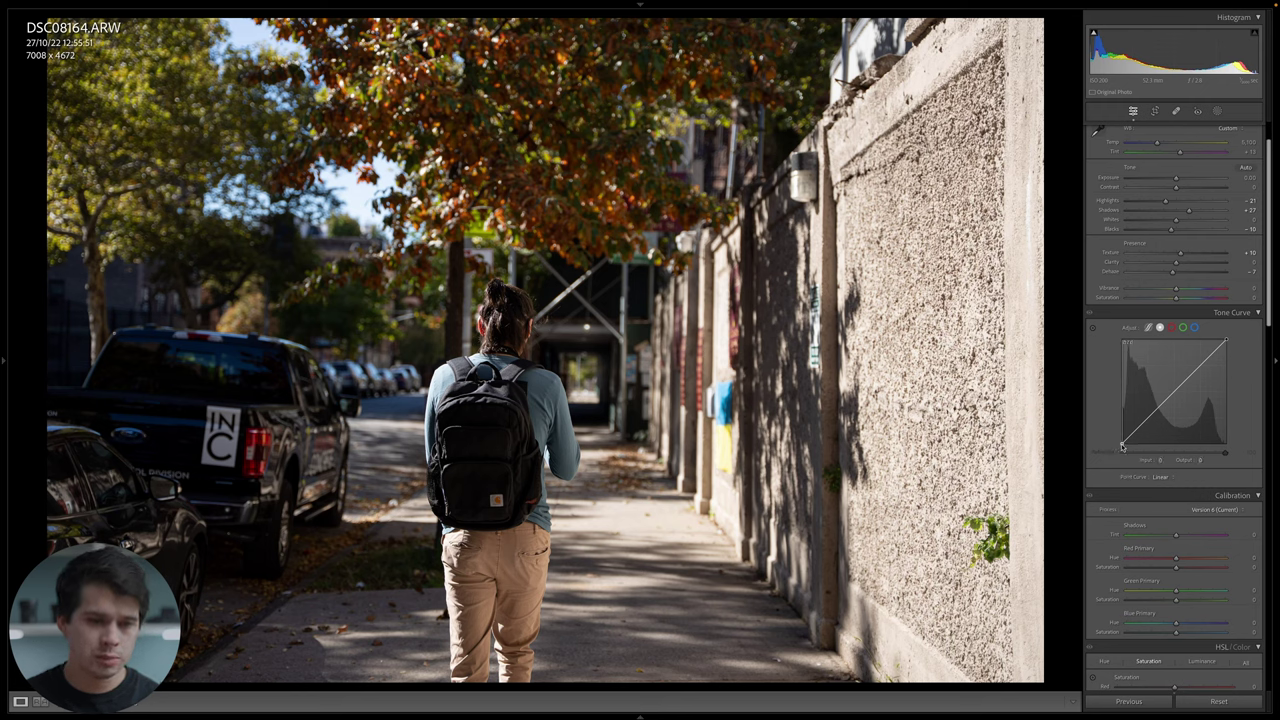
Try different black point heights on the point curve, settling on output 15, and lower the white point's output to 243.
drag(1122, 447, 1120, 437)
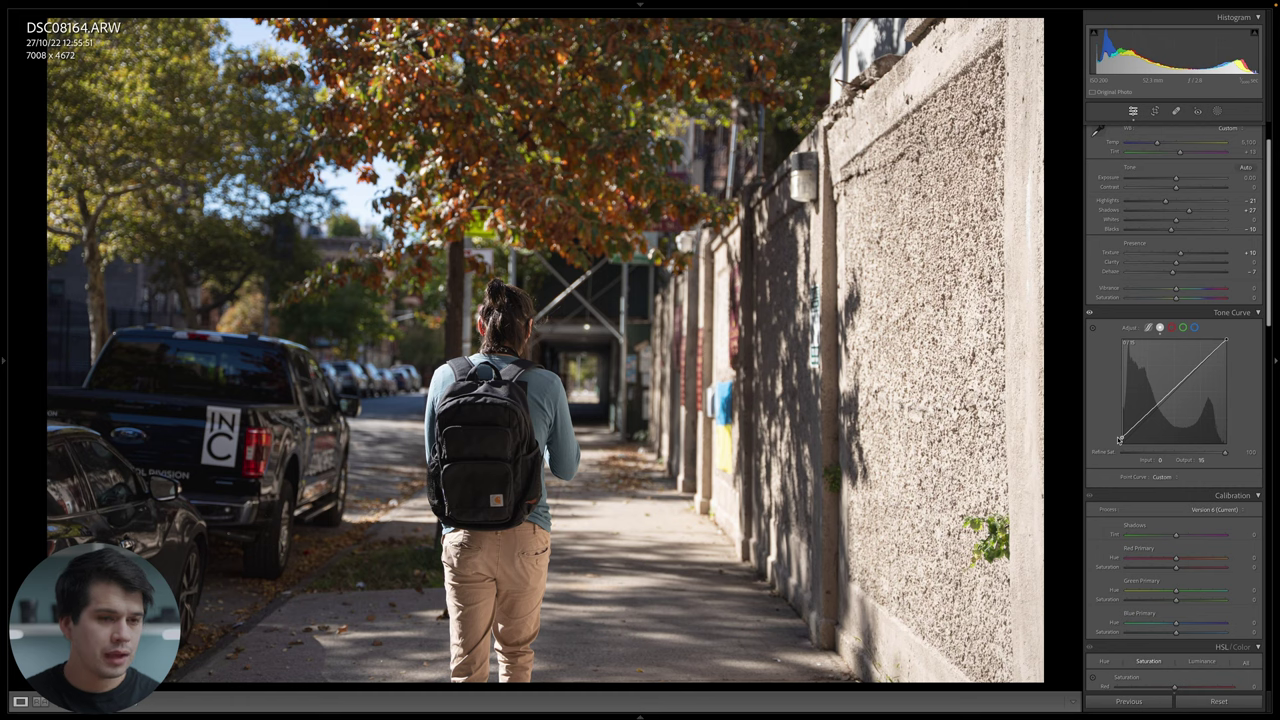
drag(1120, 440, 1109, 424)
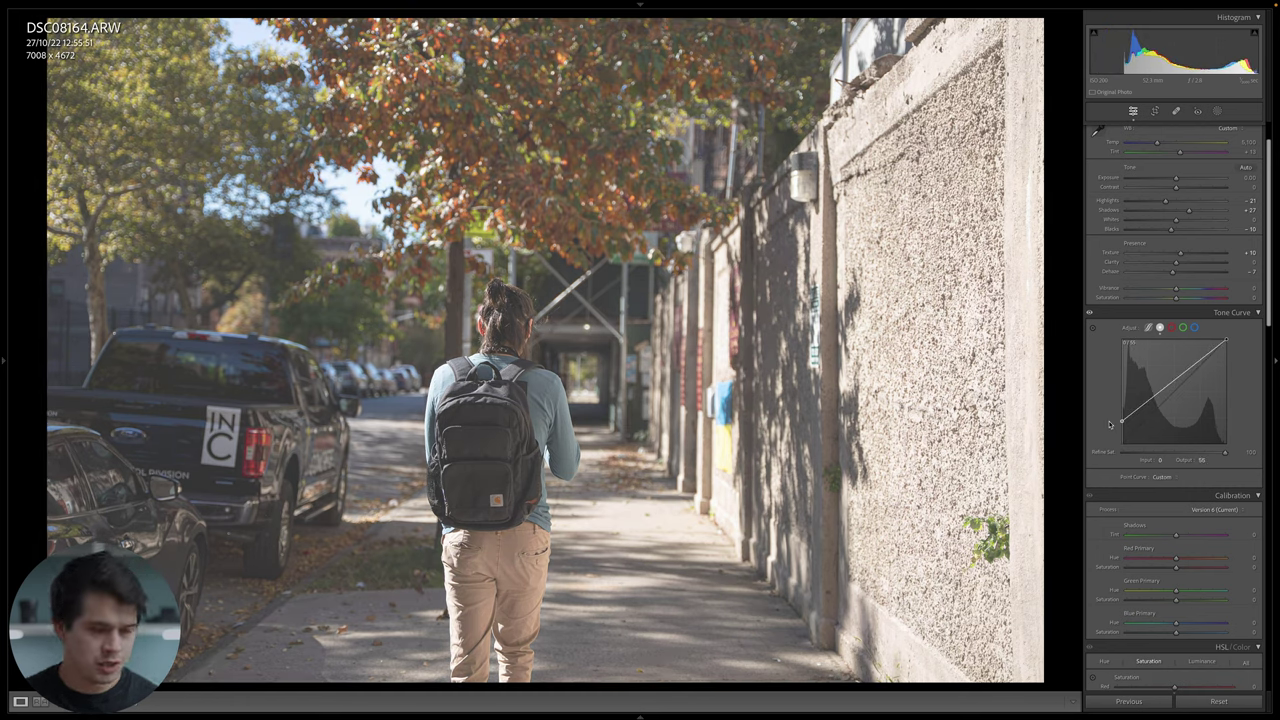
drag(1109, 424, 1121, 446)
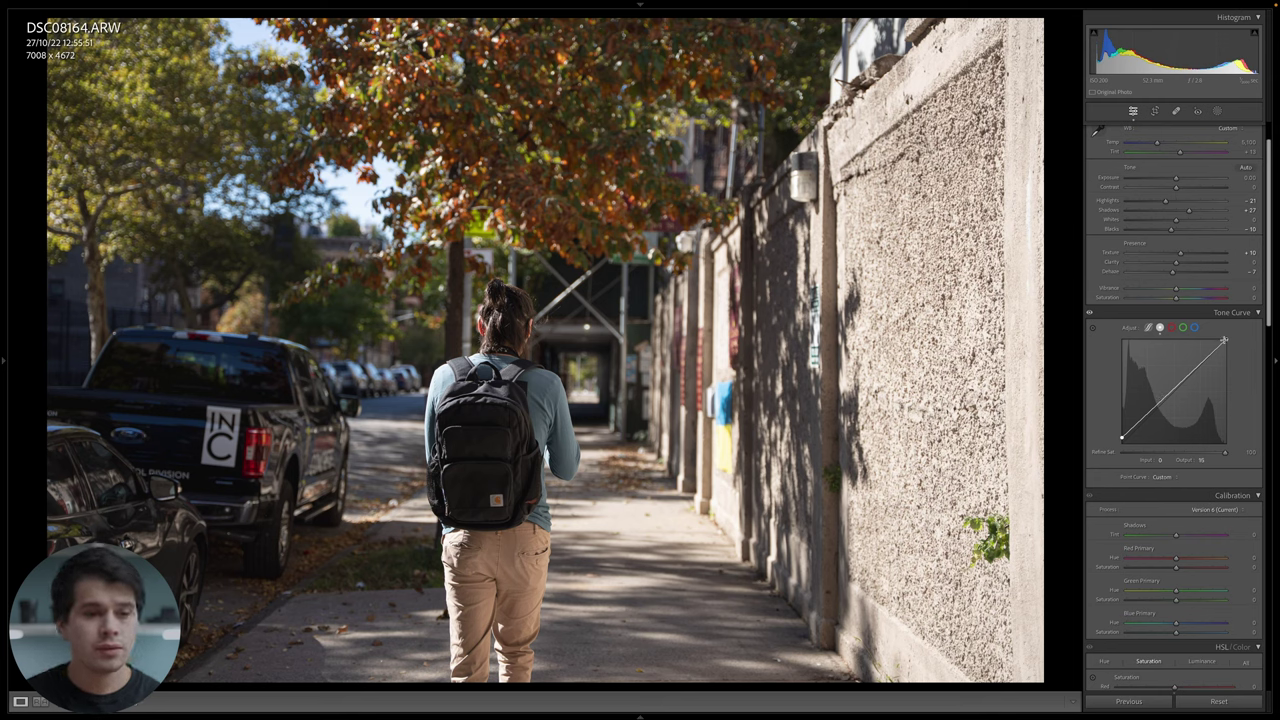
drag(1225, 340, 1233, 340)
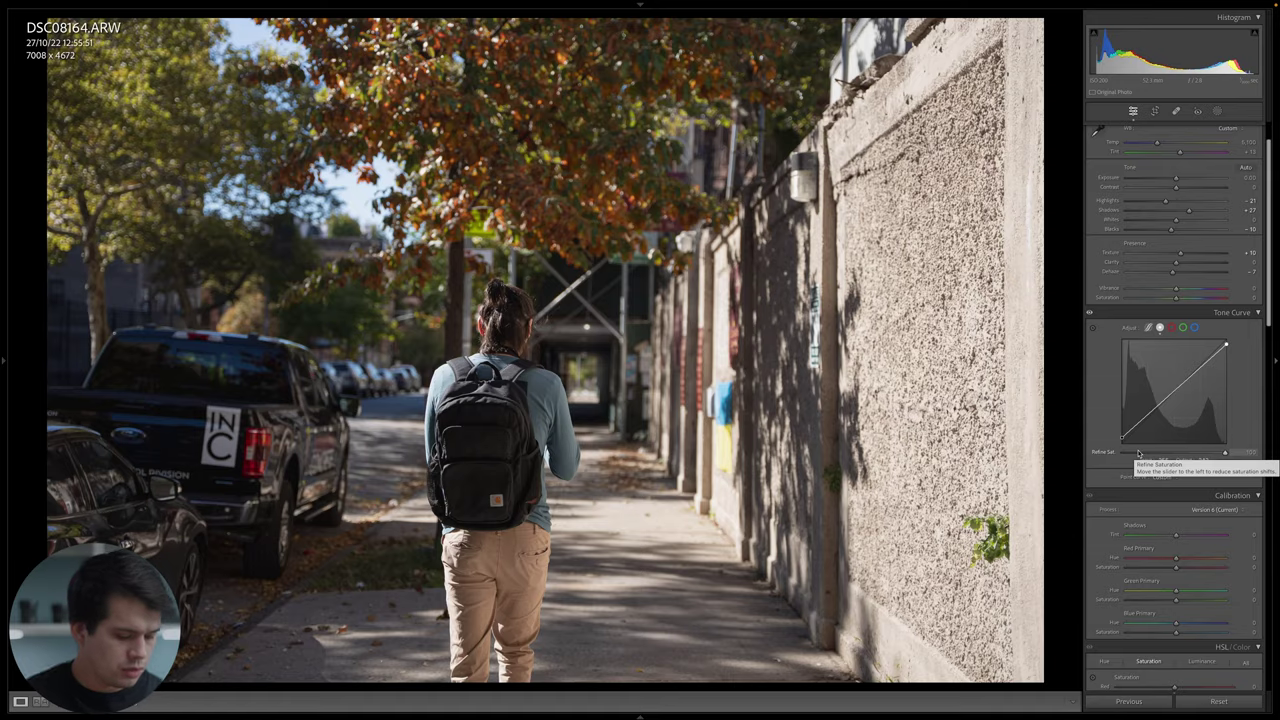
Compare before and after versions one above the other, examining the backpack and sleeve up close, and return to the single view.
key(alt+y)
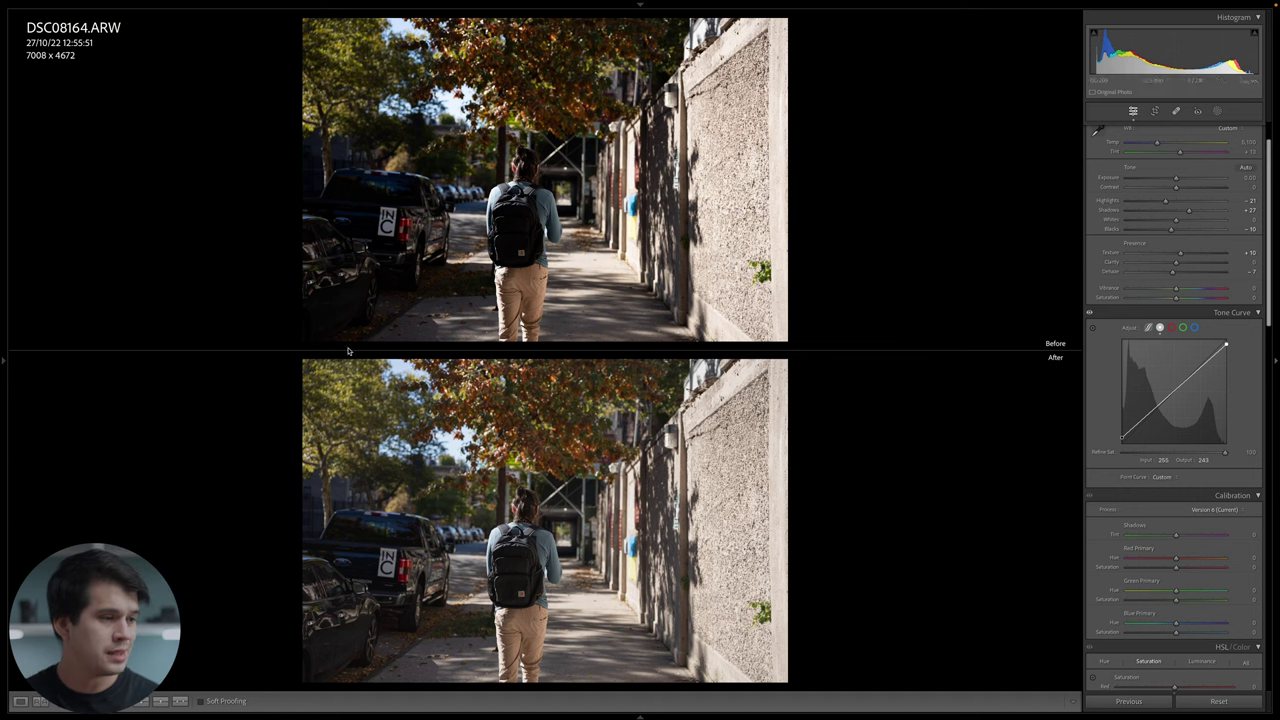
drag(520, 215, 449, 129)
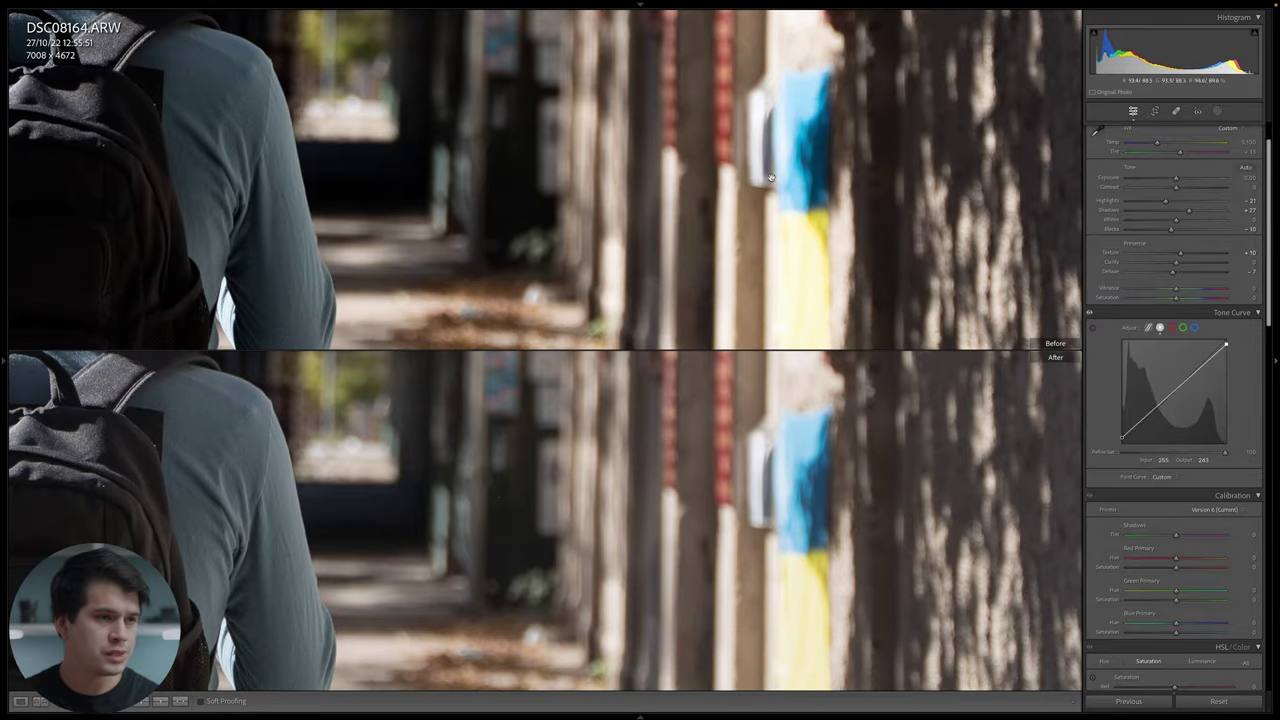
click(705, 354)
drag(514, 229, 512, 195)
click(712, 537)
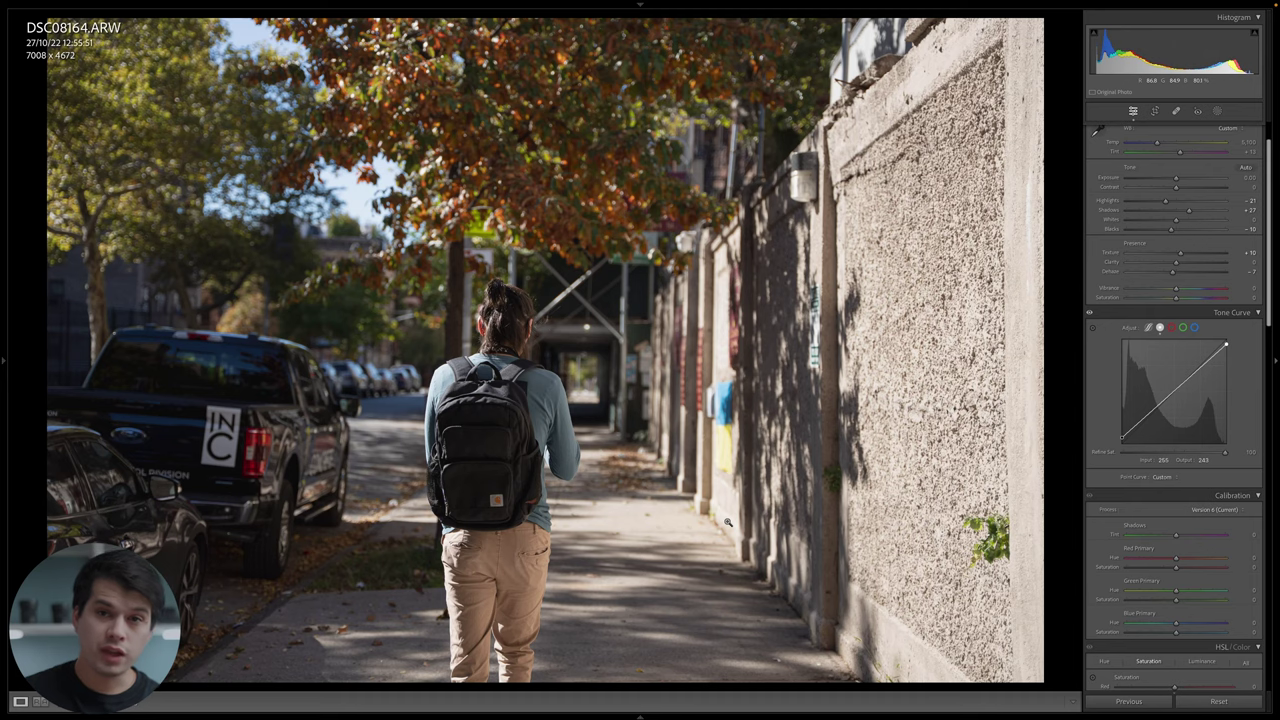
Try strong orange and yellow Global color grades, settle on hue 54 with saturation about 15, and compare before and after.
click(1148, 497)
drag(1268, 256, 1253, 433)
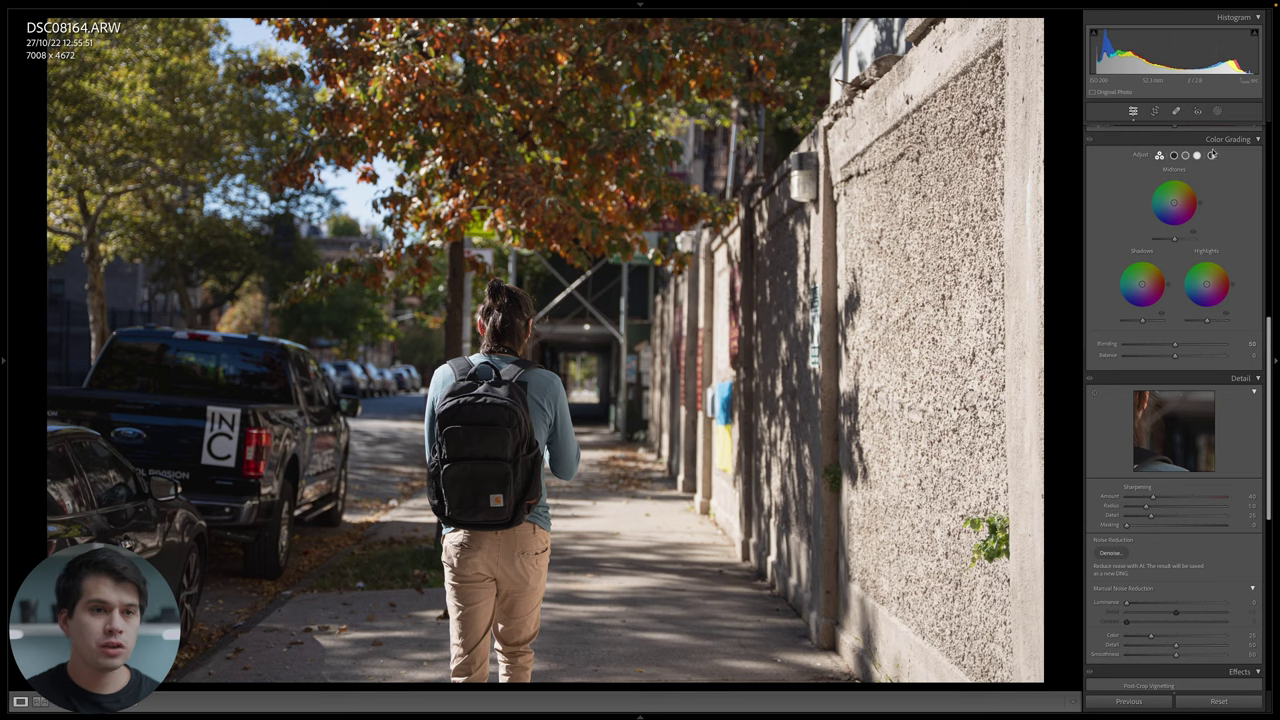
click(1211, 156)
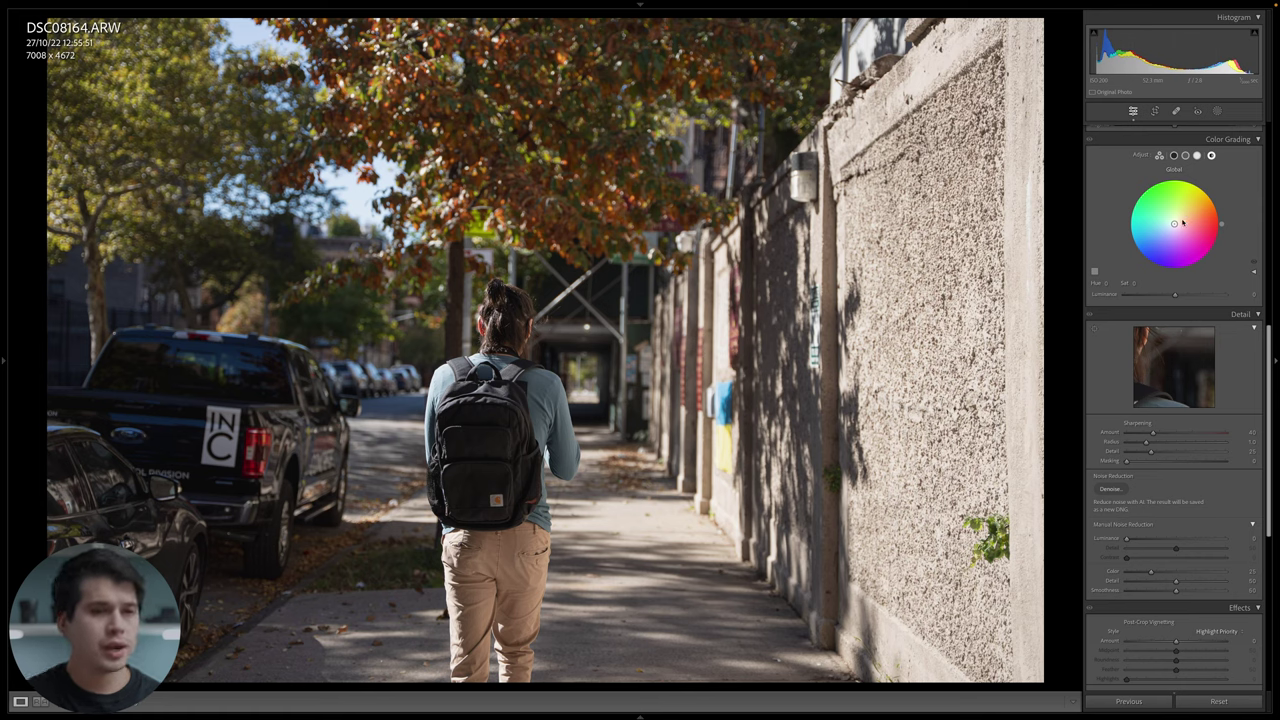
click(1216, 204)
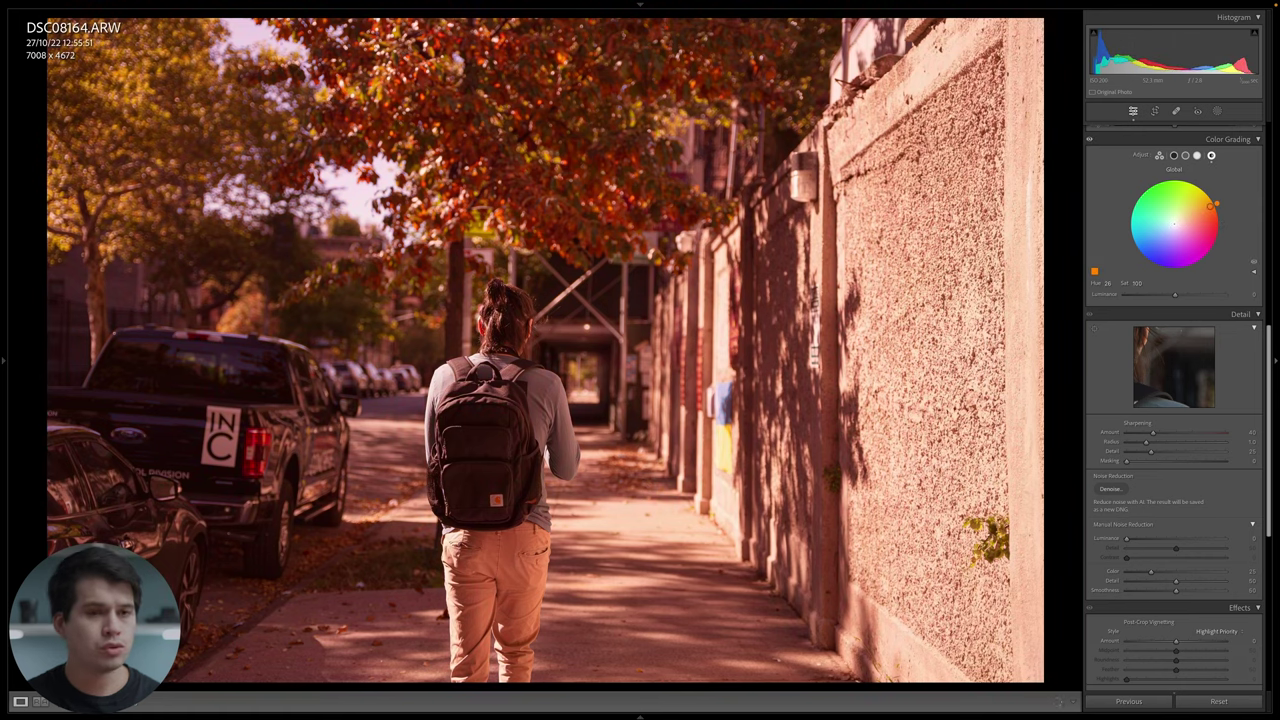
drag(1216, 204, 1191, 181)
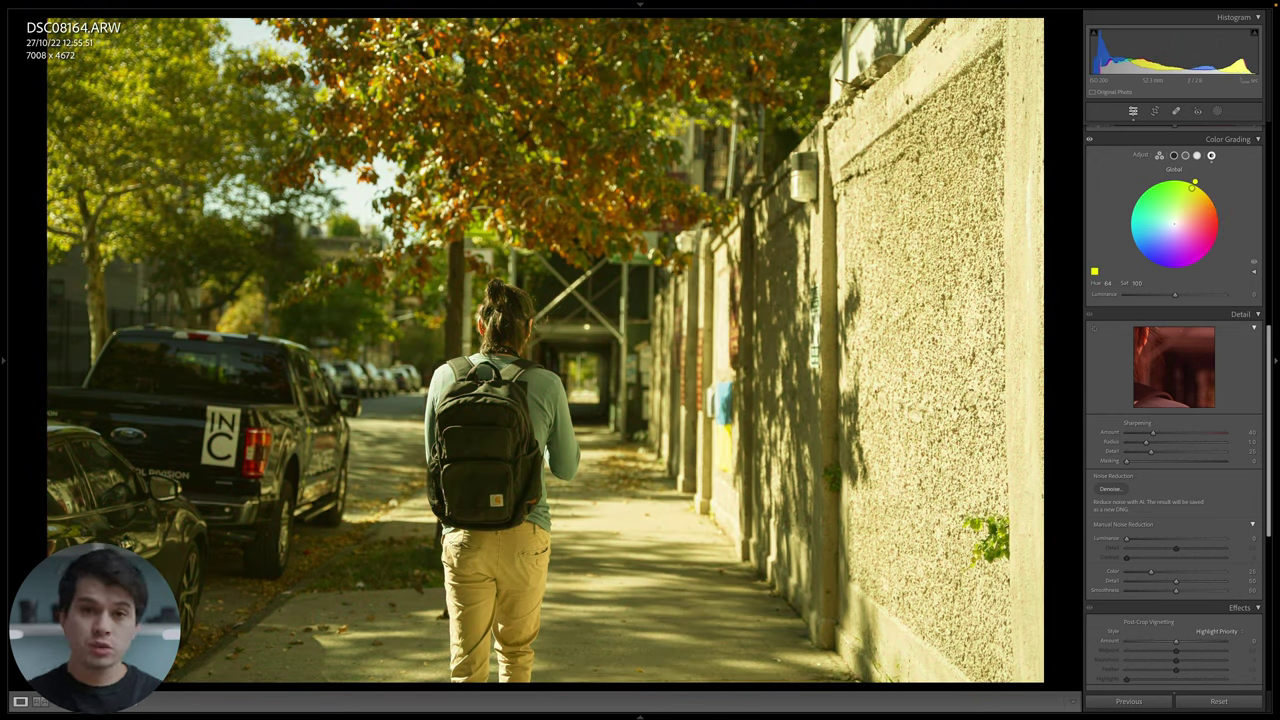
drag(1194, 182, 1210, 197)
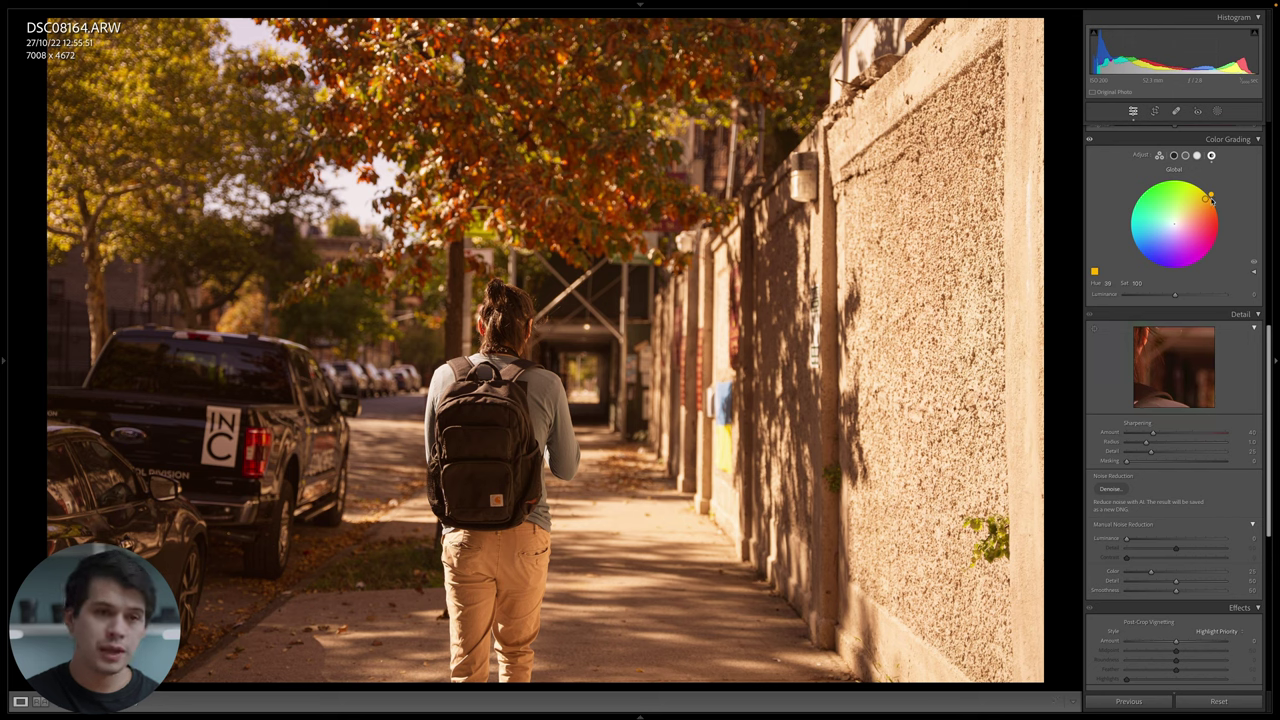
drag(1210, 196, 1201, 188)
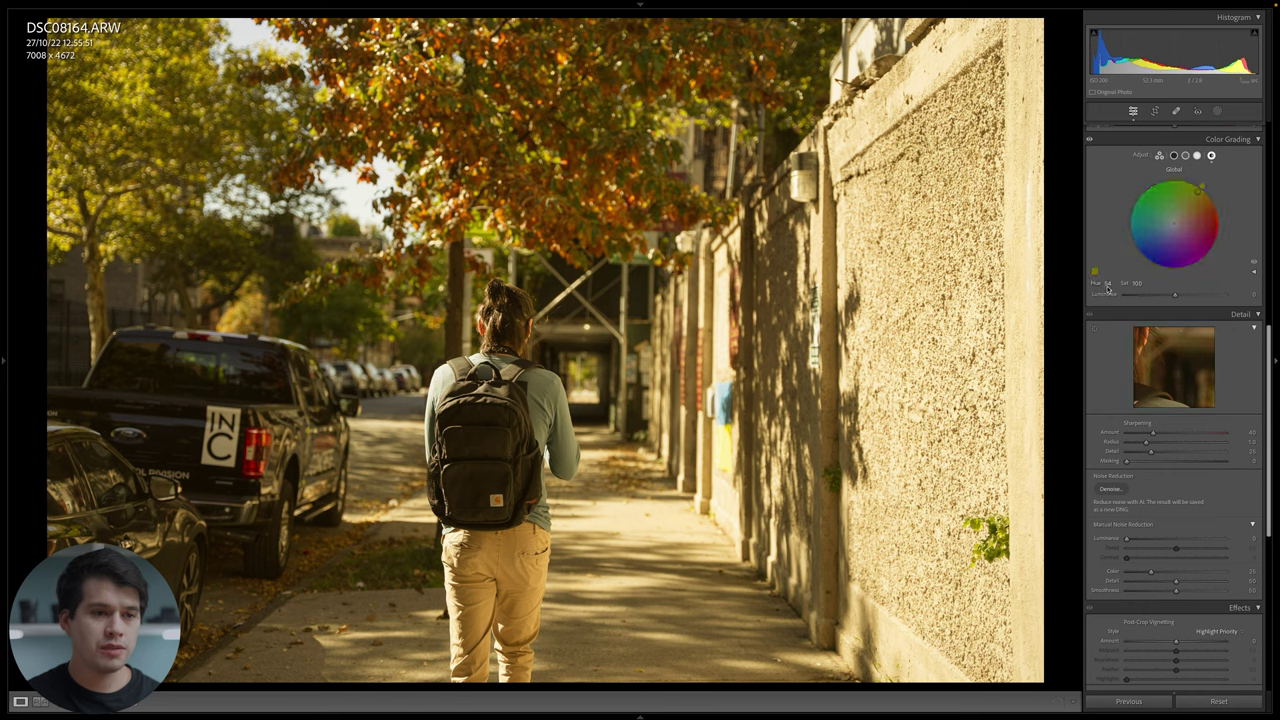
drag(1201, 188, 1200, 191)
double_click(1200, 191)
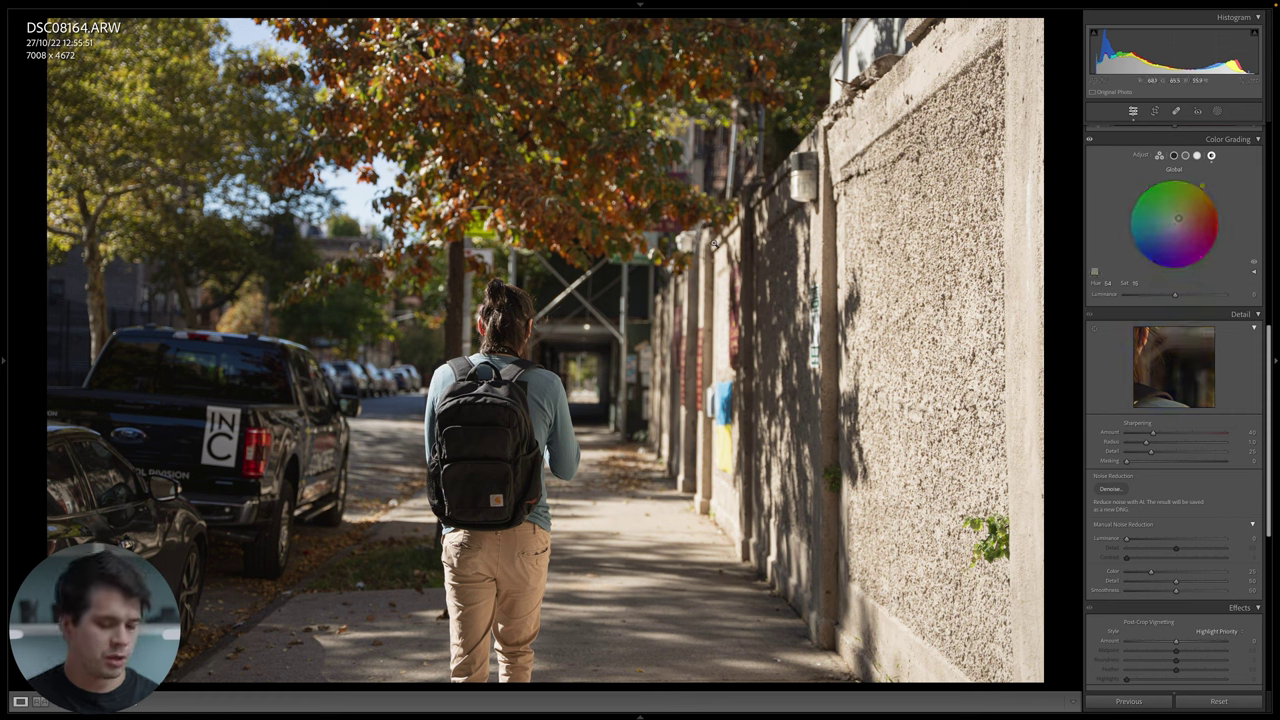
key(y)
key(y)
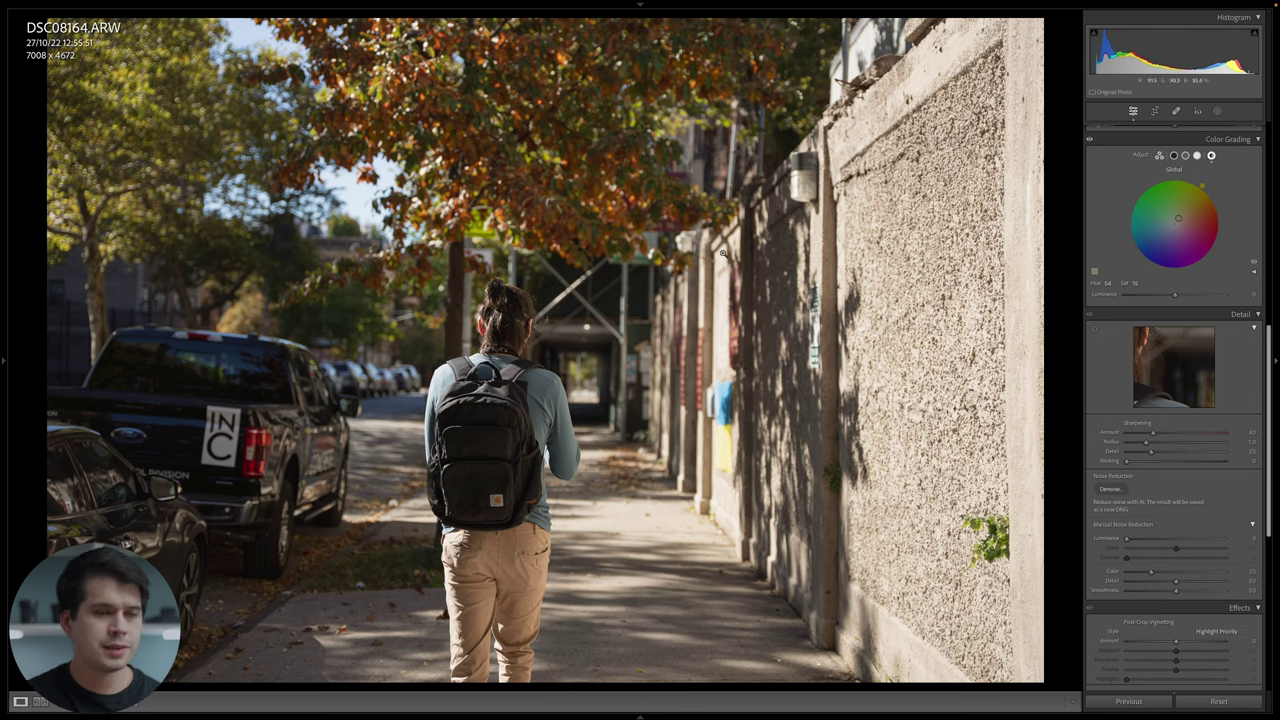
Copy the Global color grading settings and paste them into the Highlights and Midtones wheels.
right_click(1159, 228)
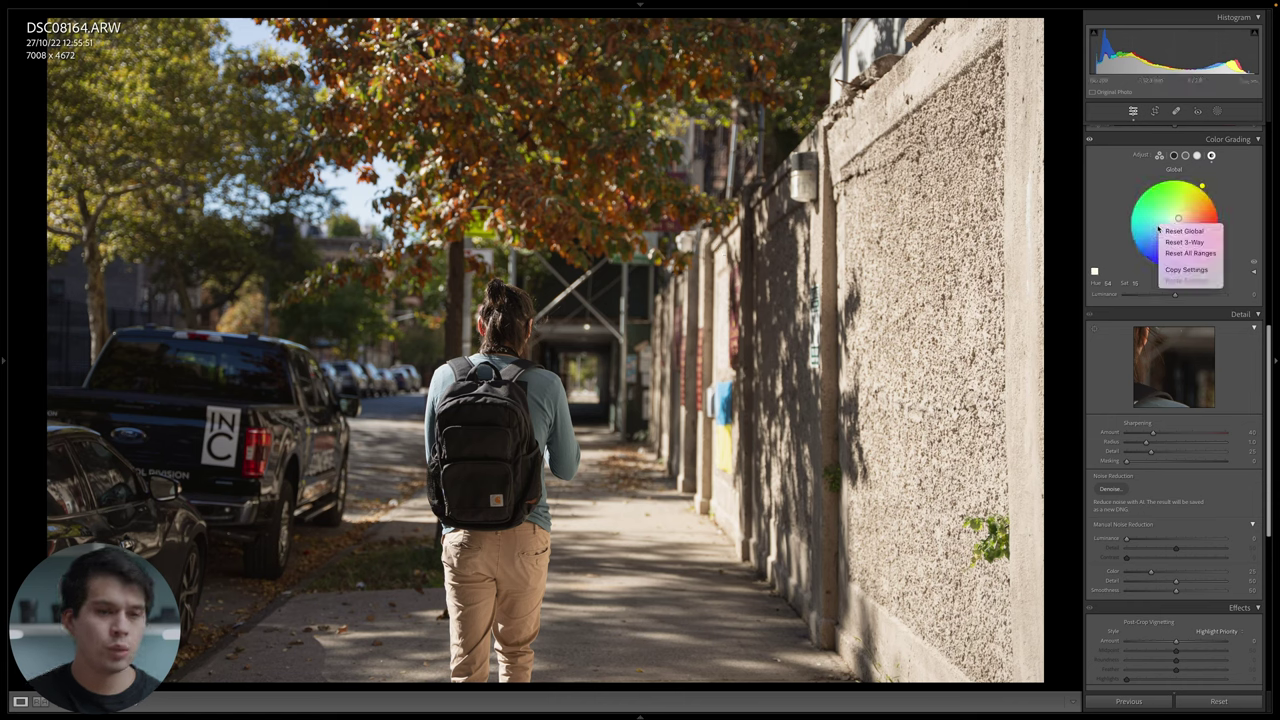
click(1197, 155)
click(1197, 155)
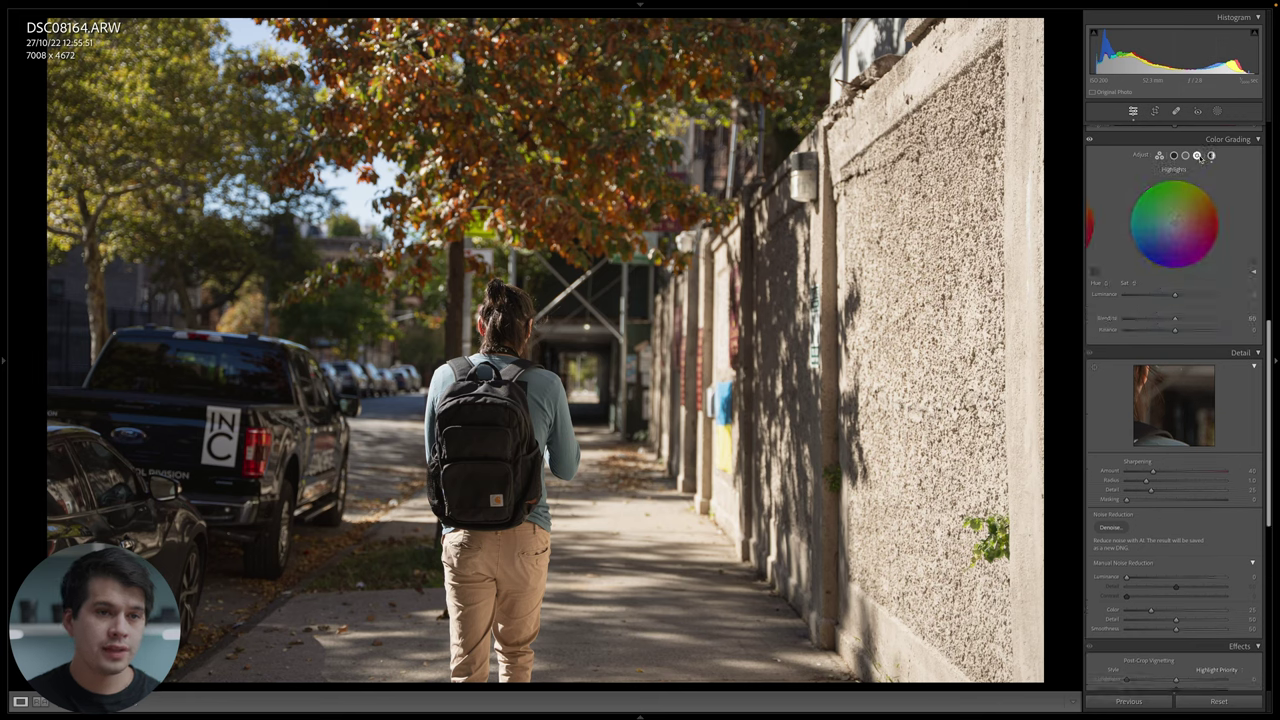
right_click(1170, 207)
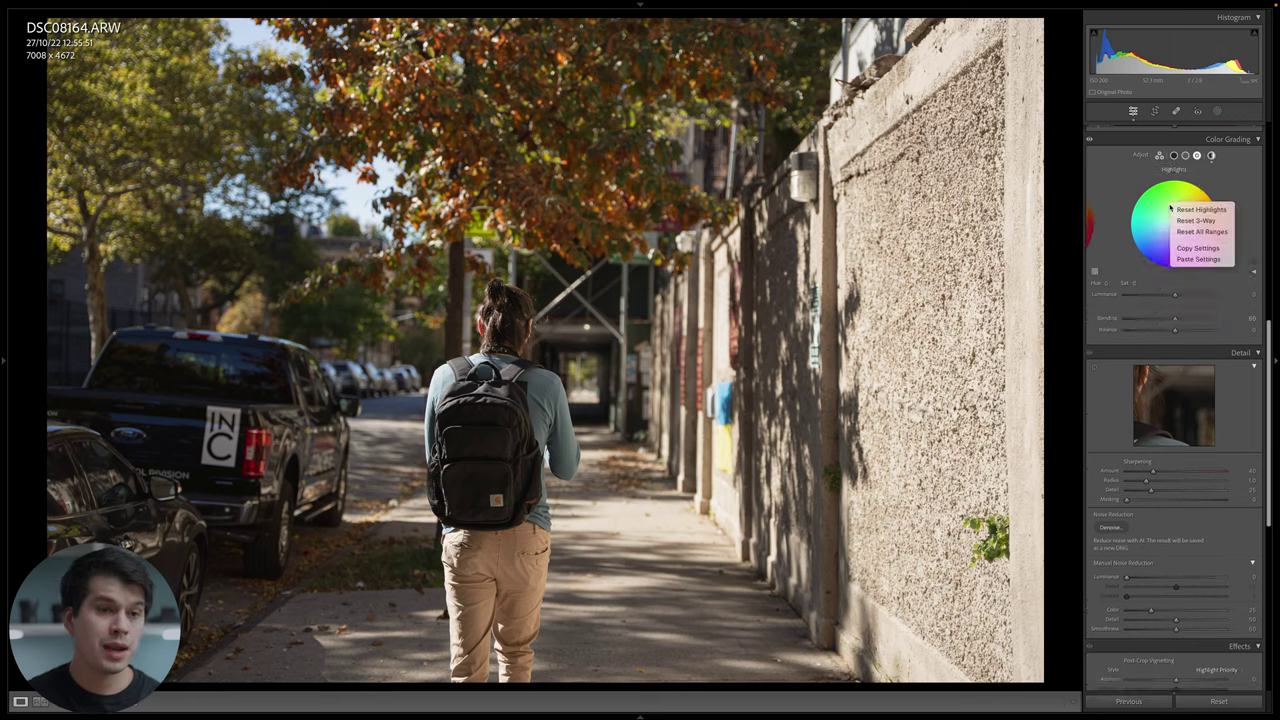
click(1199, 259)
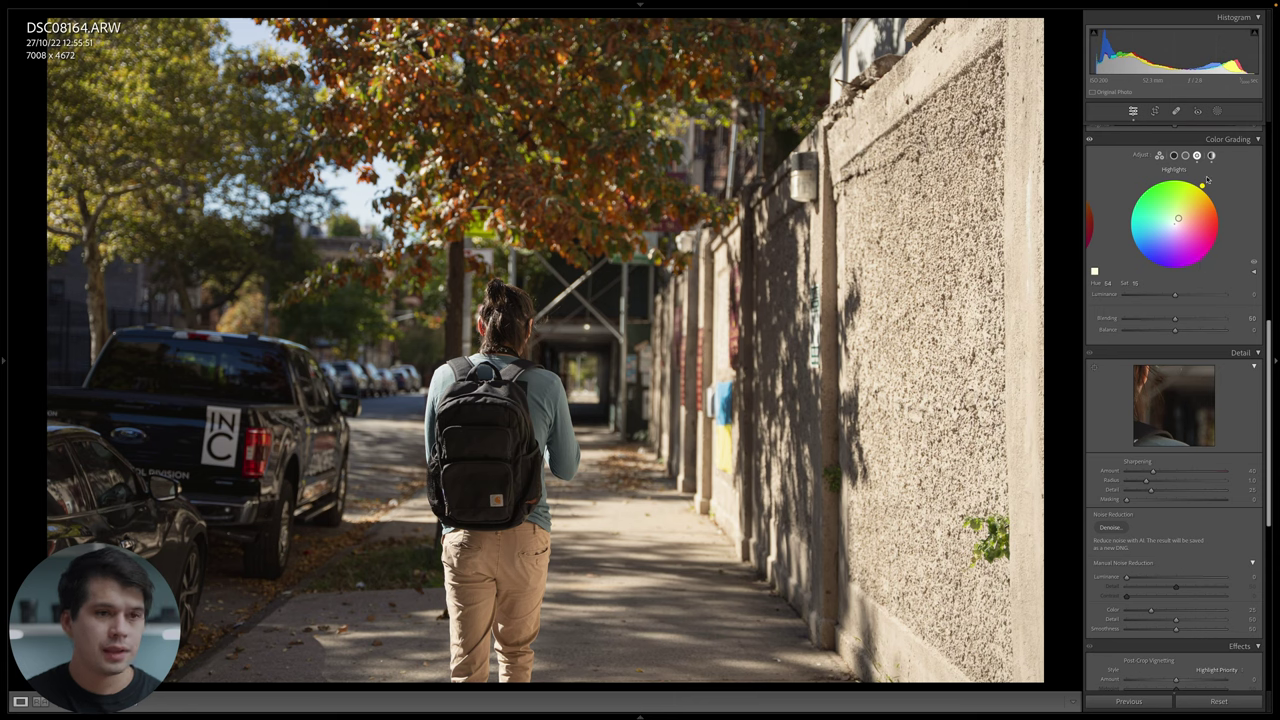
click(1185, 155)
right_click(1155, 215)
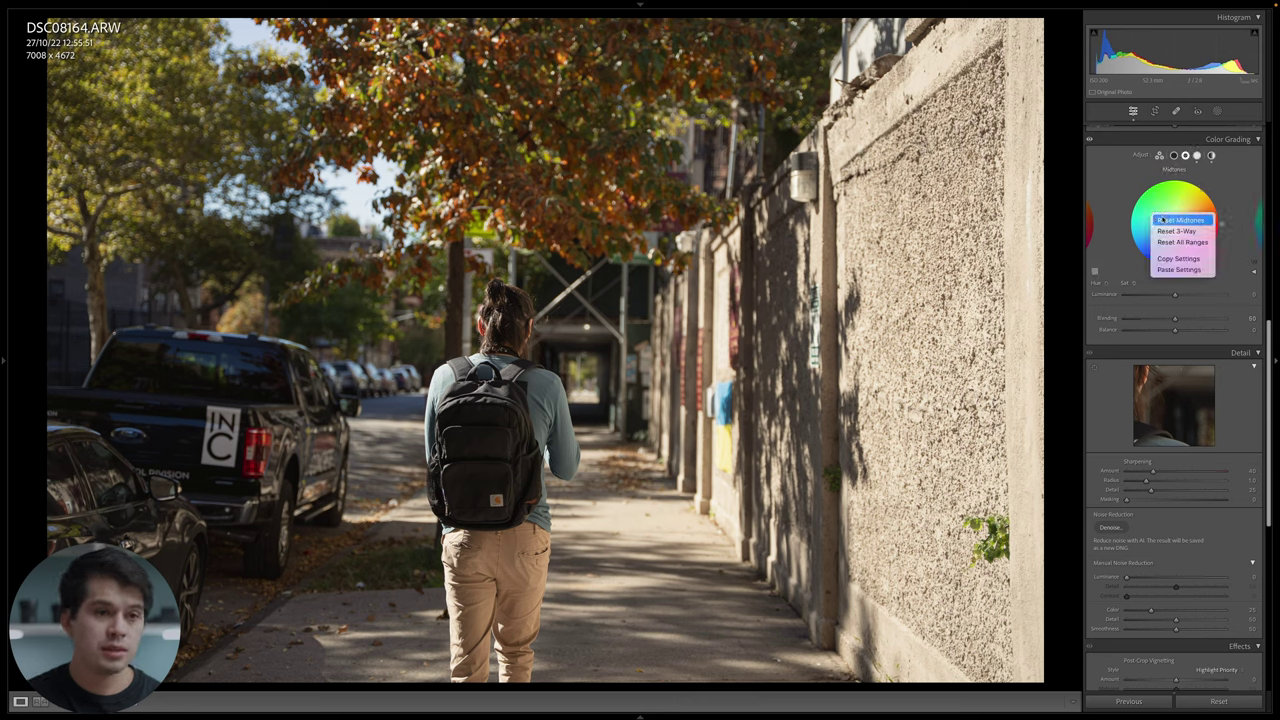
click(1181, 269)
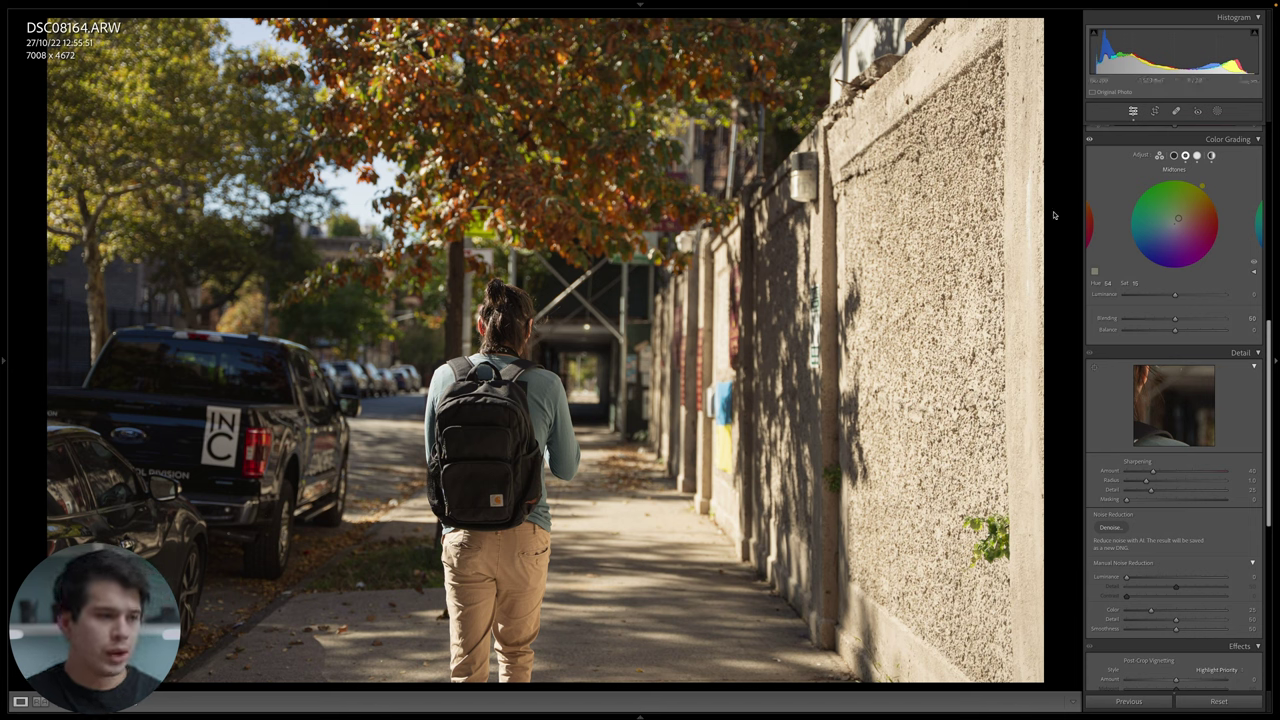
Compare the color-graded photo with its unedited version side by side.
key(y)
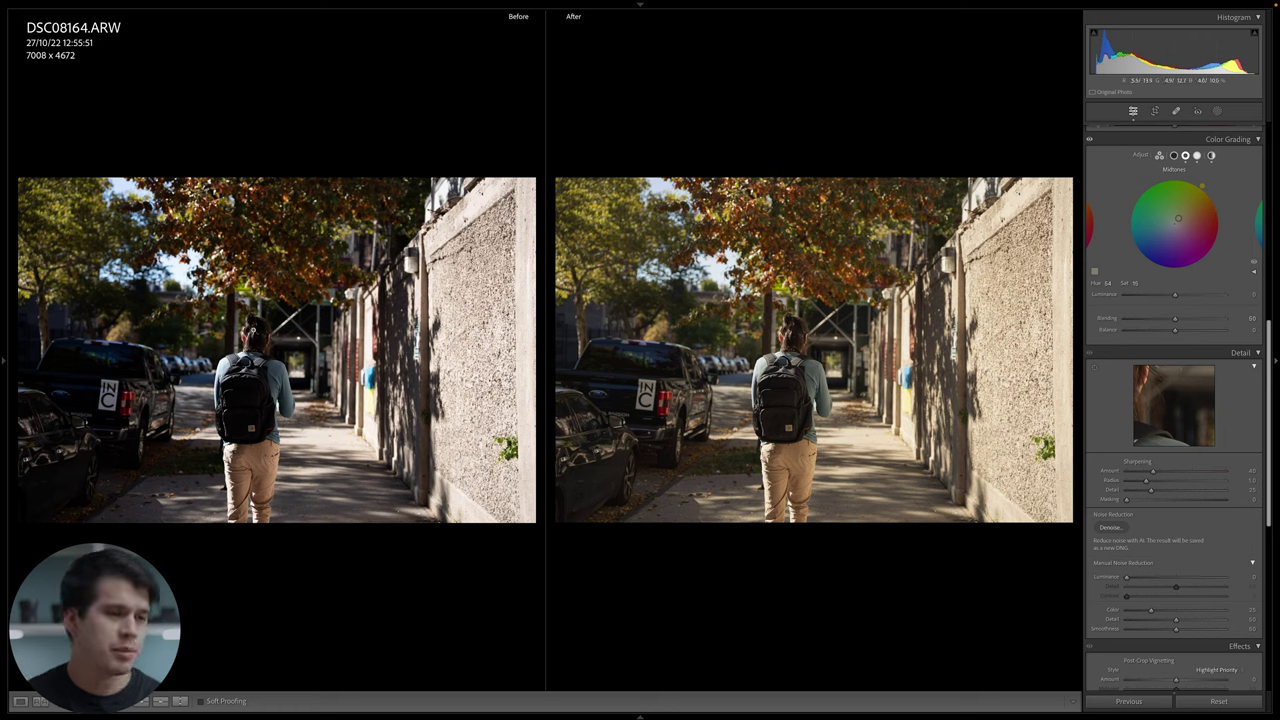
key(y)
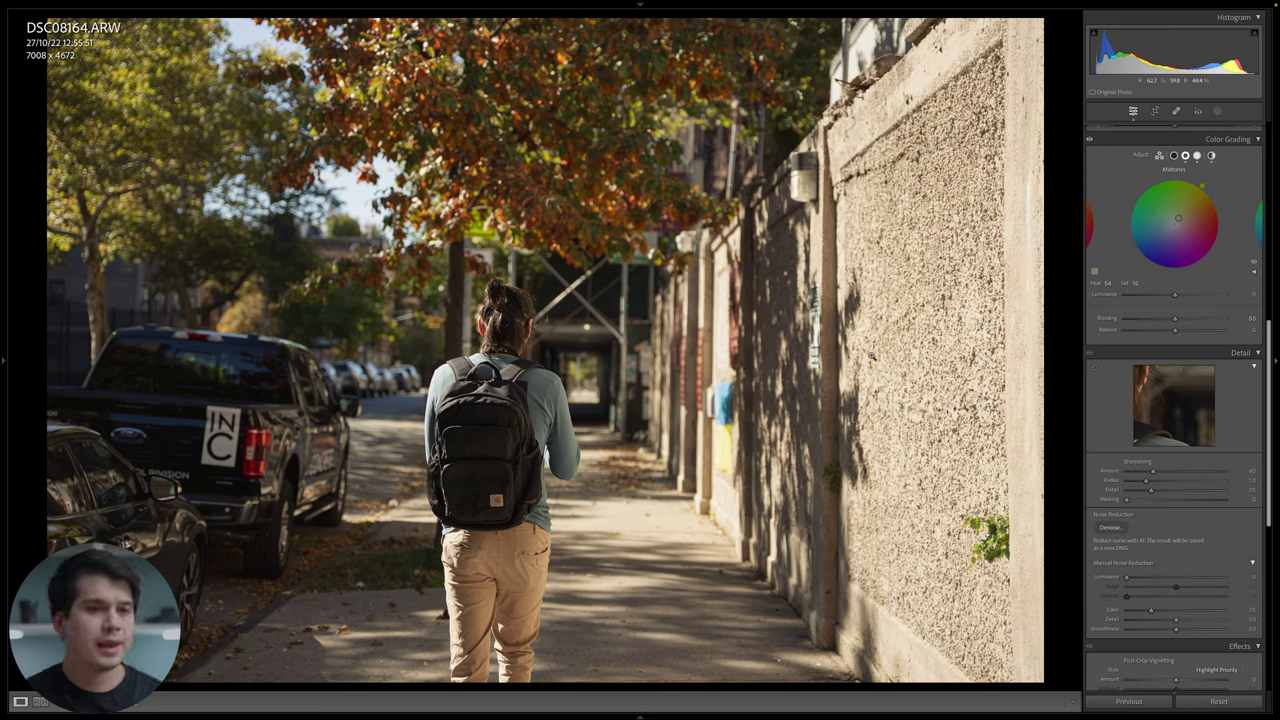
Set HSL saturation to -15 for Aqua and Blue and -8 for Green, checking the blue areas and tree foliage.
scroll(1232, 320, up, 4)
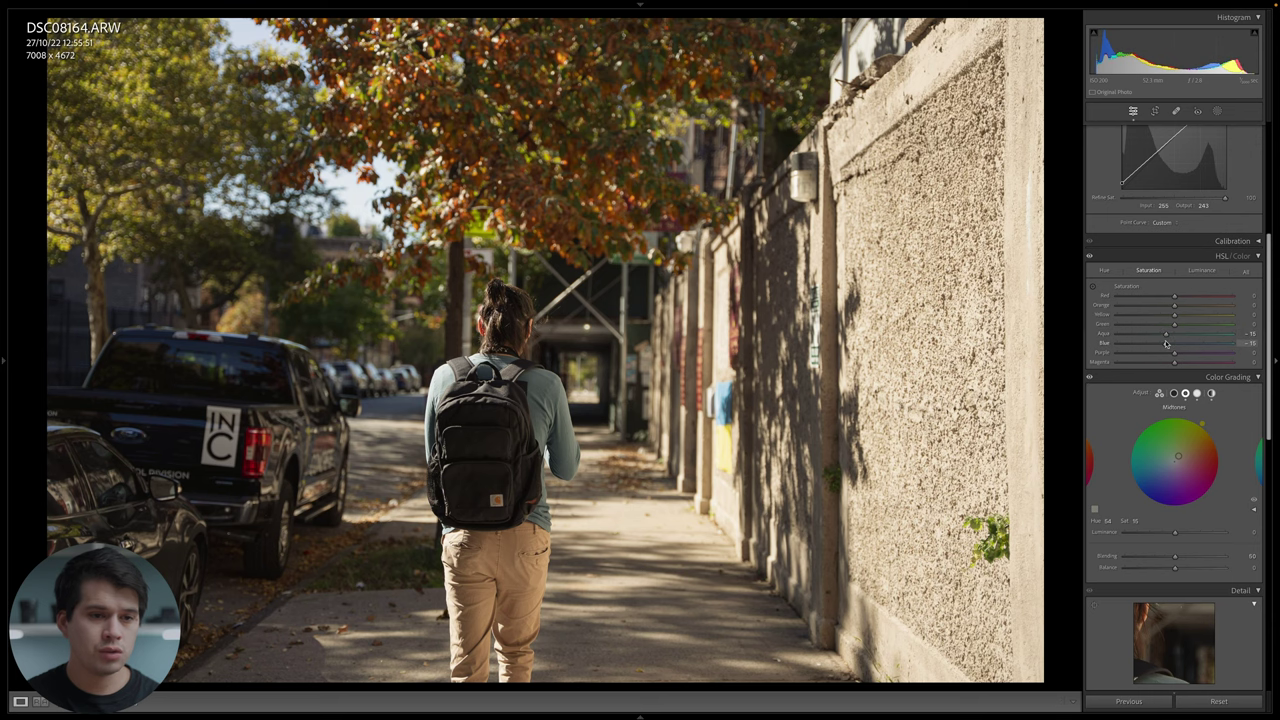
click(800, 279)
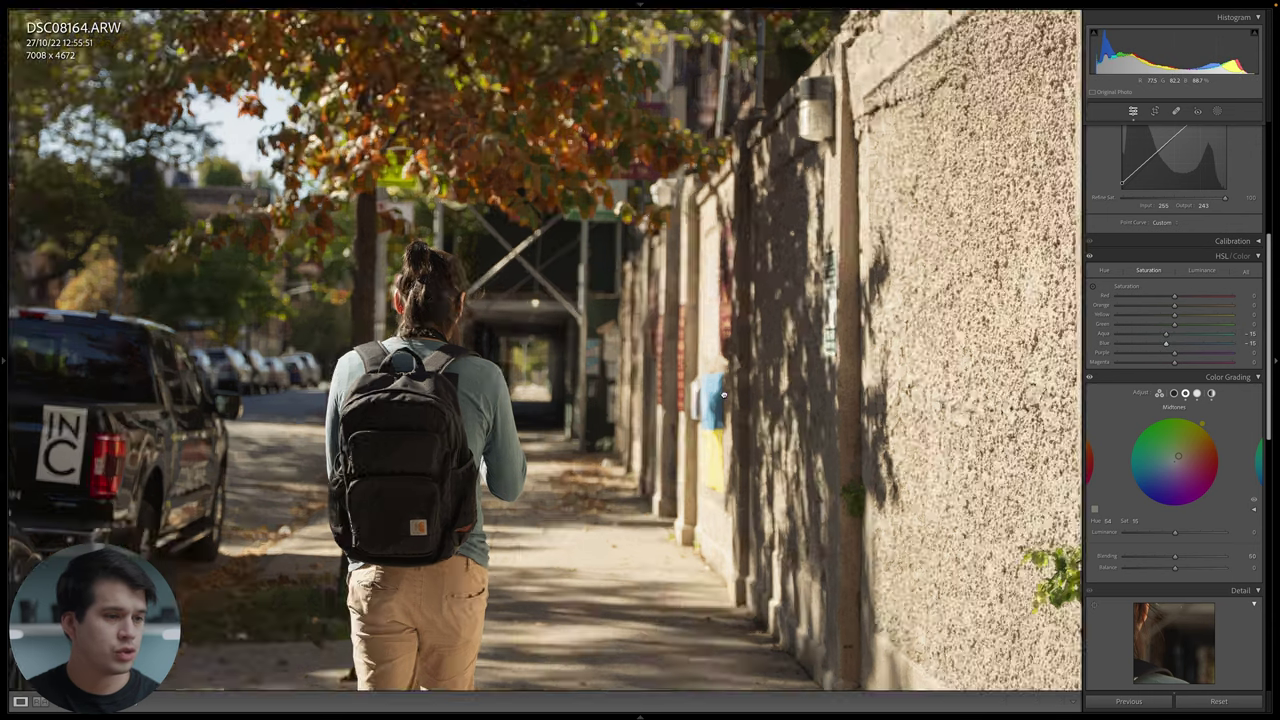
click(644, 396)
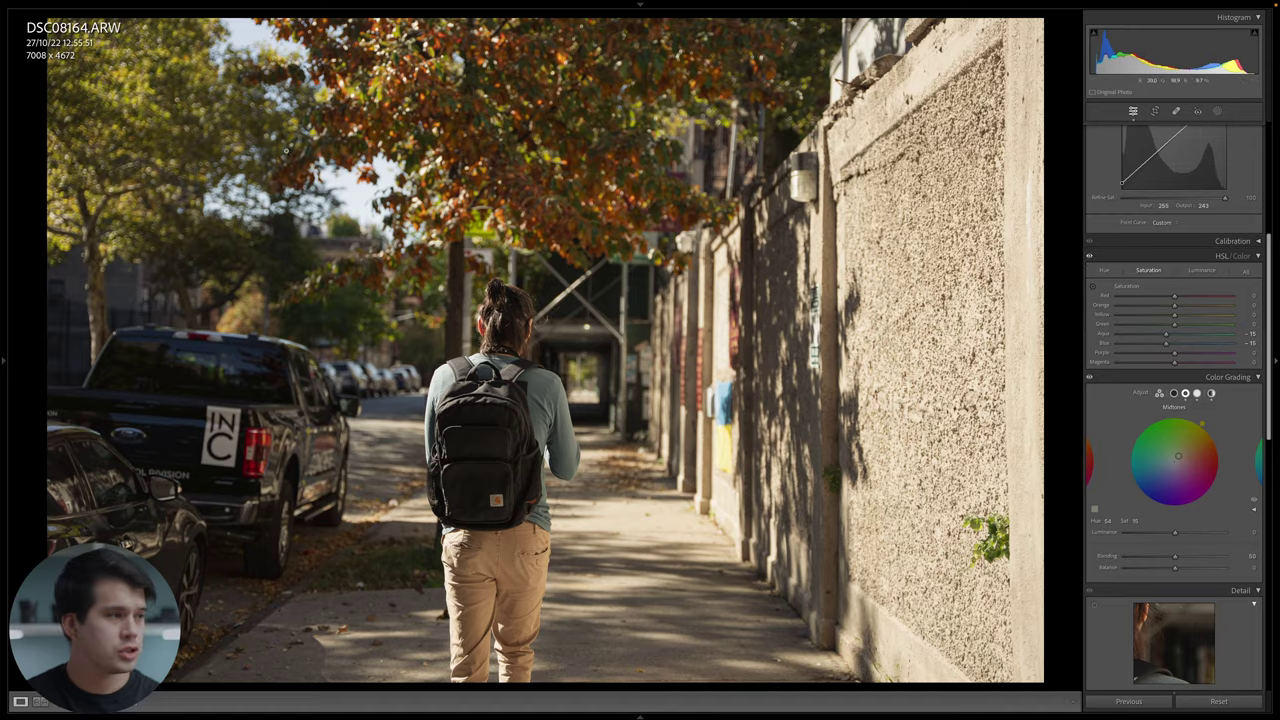
click(114, 149)
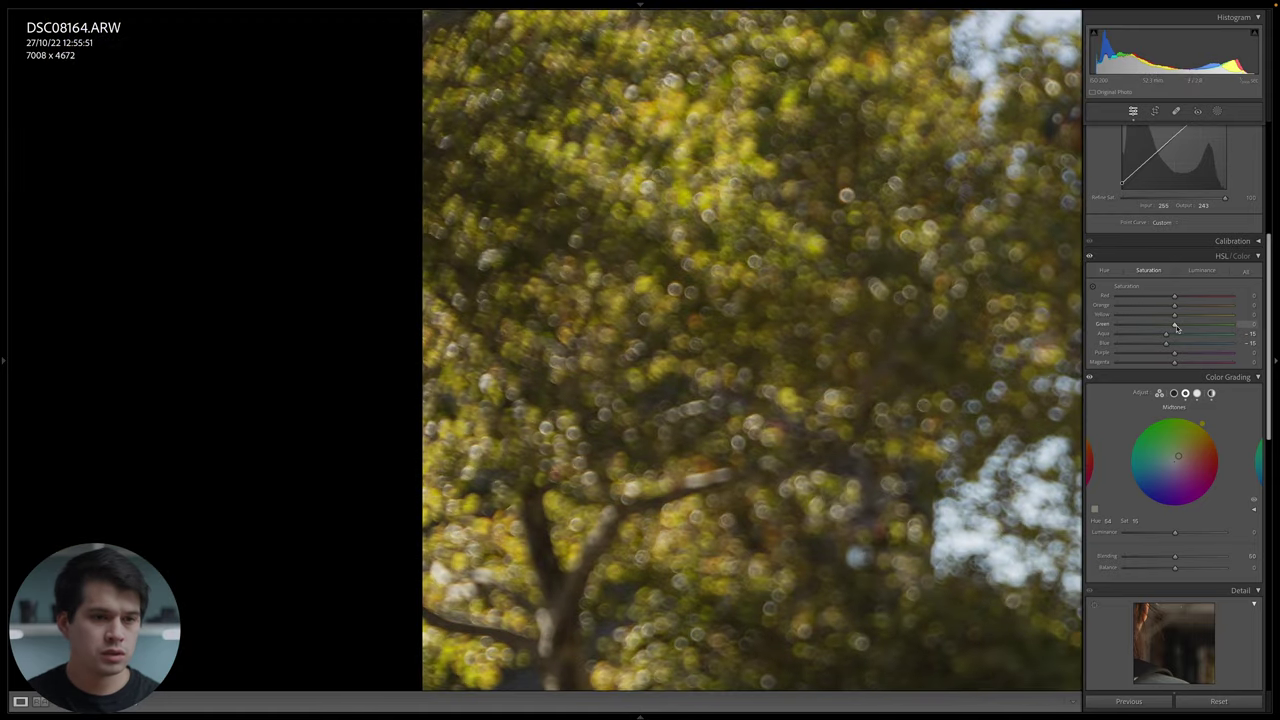
key(z)
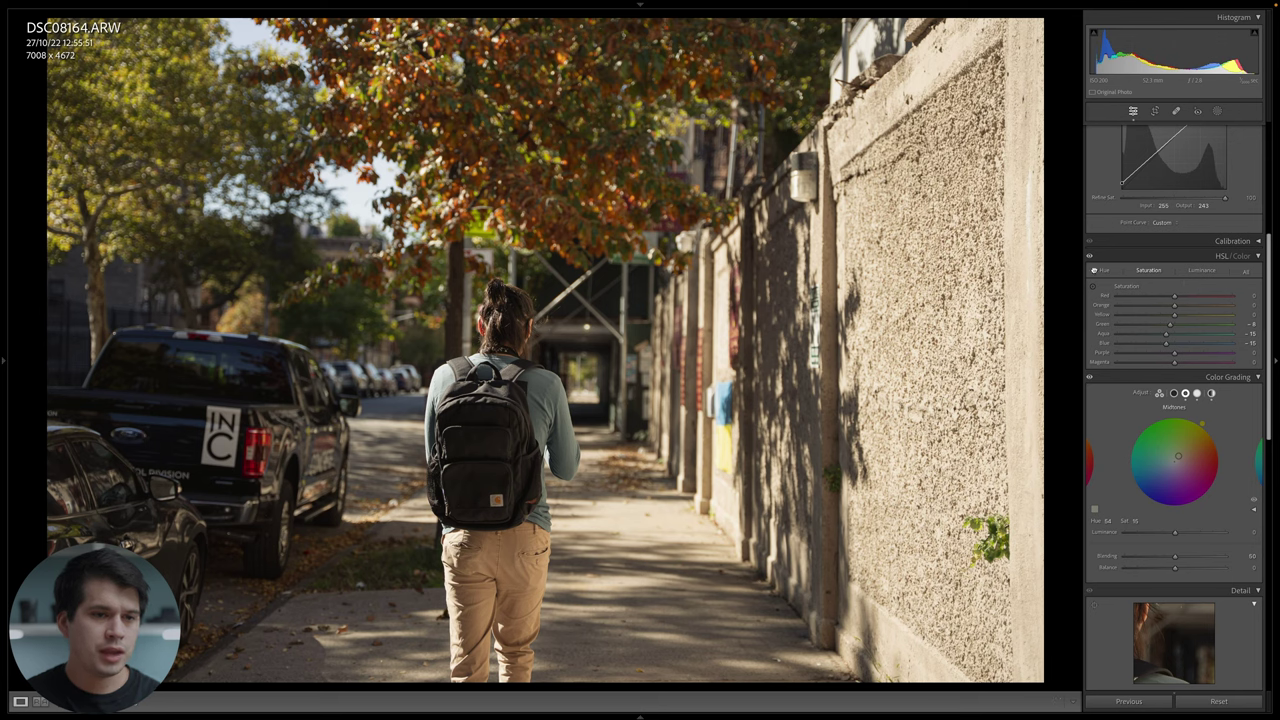
Try an HSL hue of +100 for Yellow and Green, settle on about -26 for Yellow and -23 for Green, and compare before and after.
click(1103, 271)
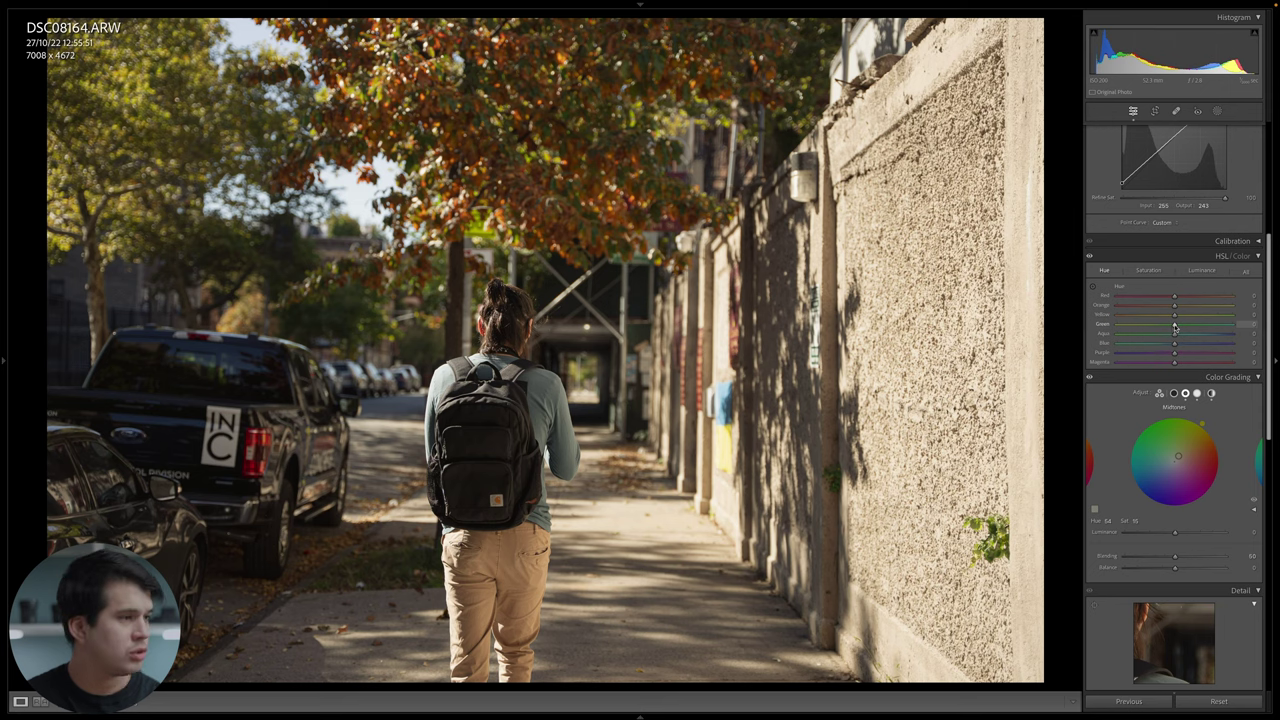
drag(1175, 314, 1232, 314)
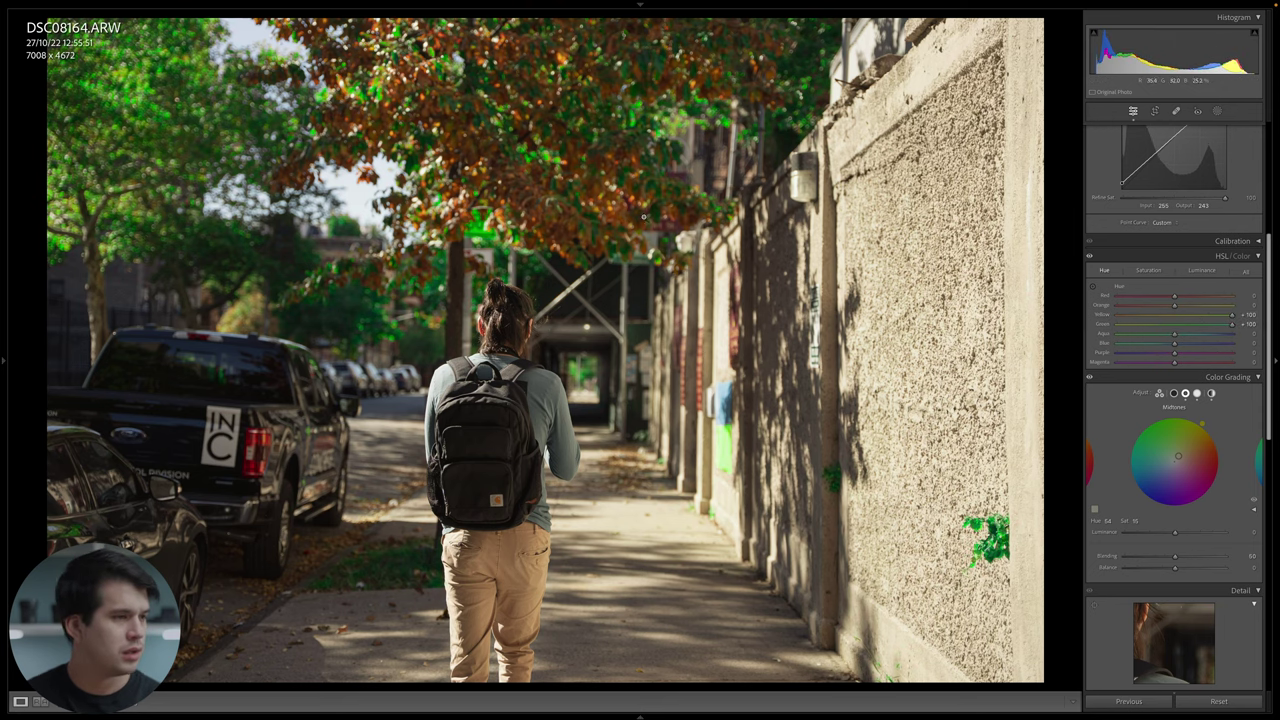
key(z)
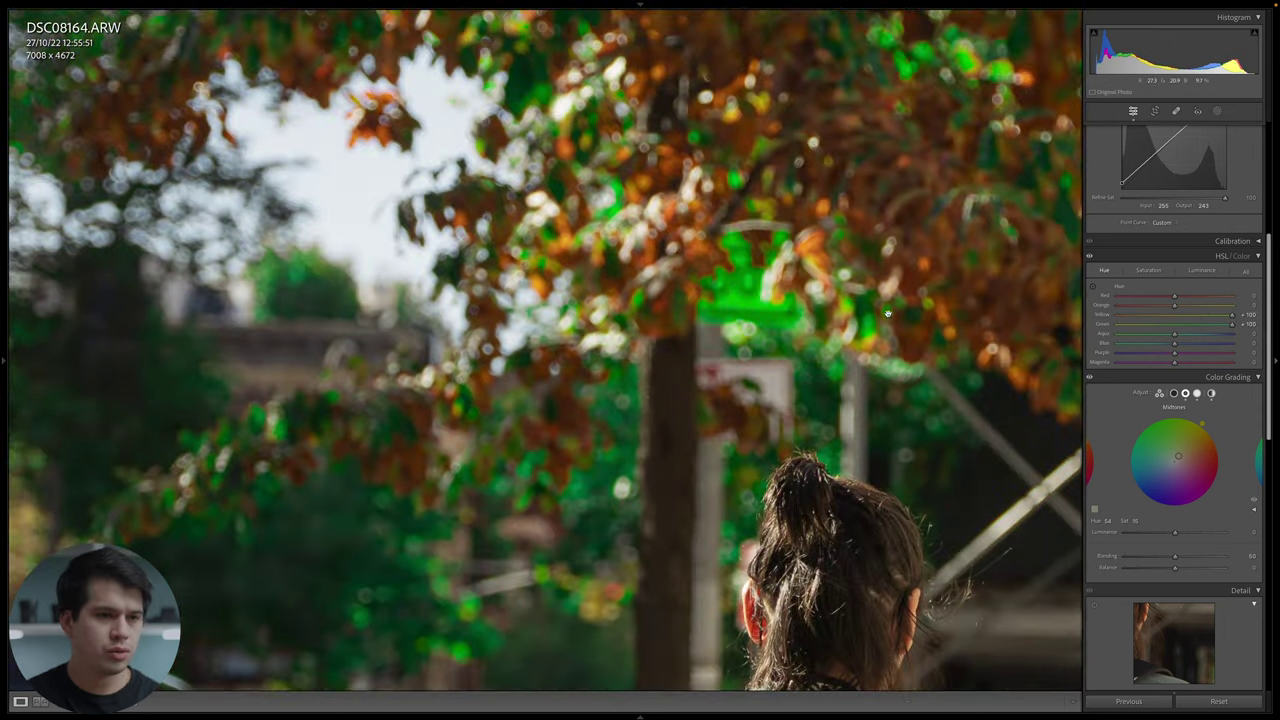
key(z)
drag(1232, 323, 1162, 318)
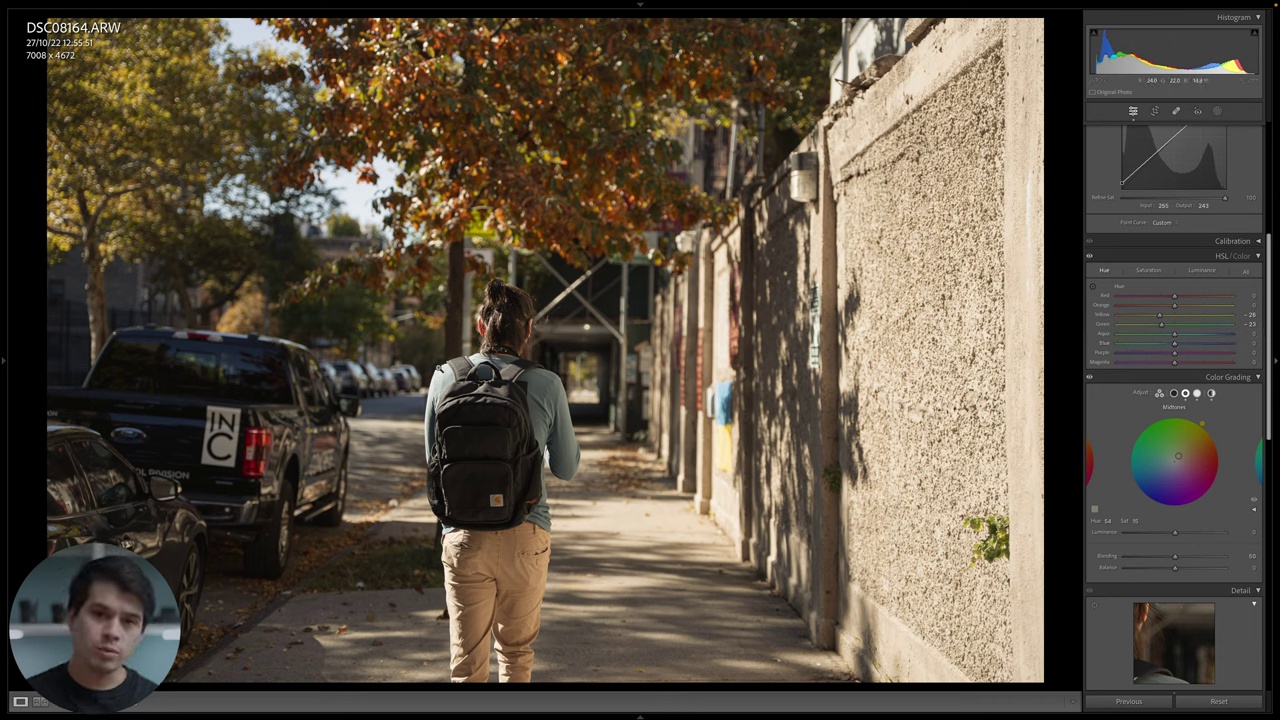
key(y)
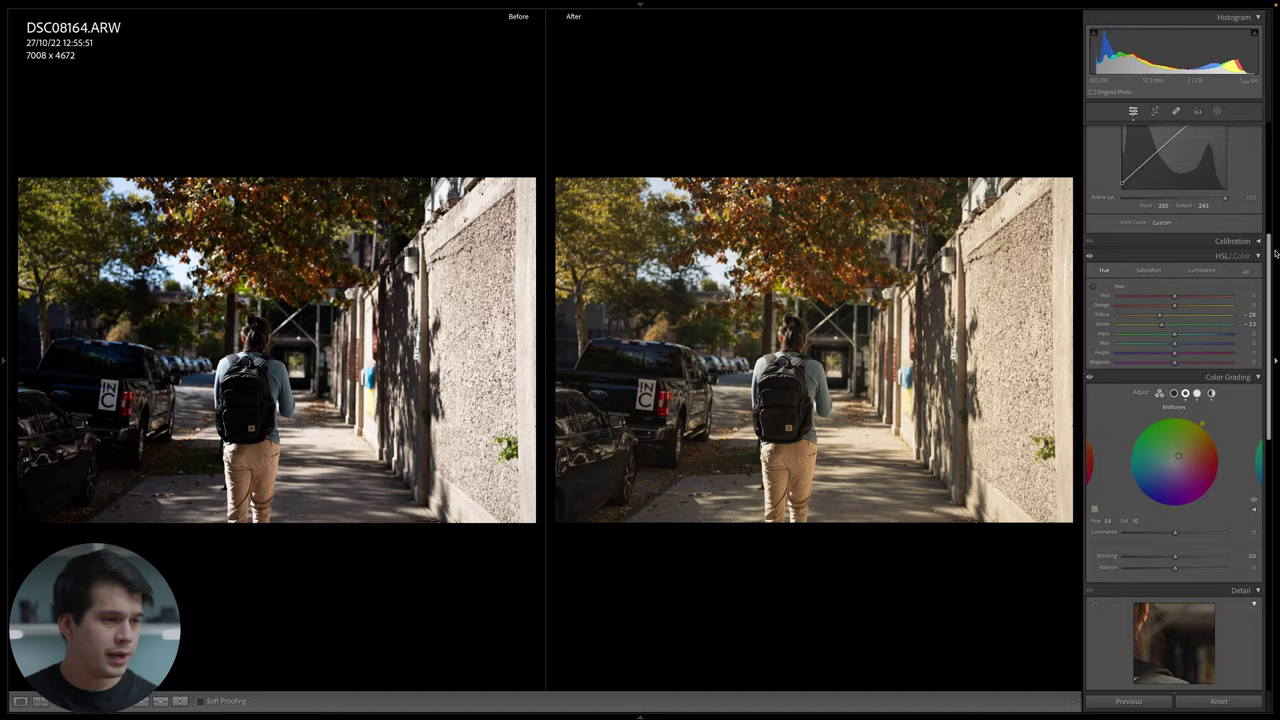
key(y)
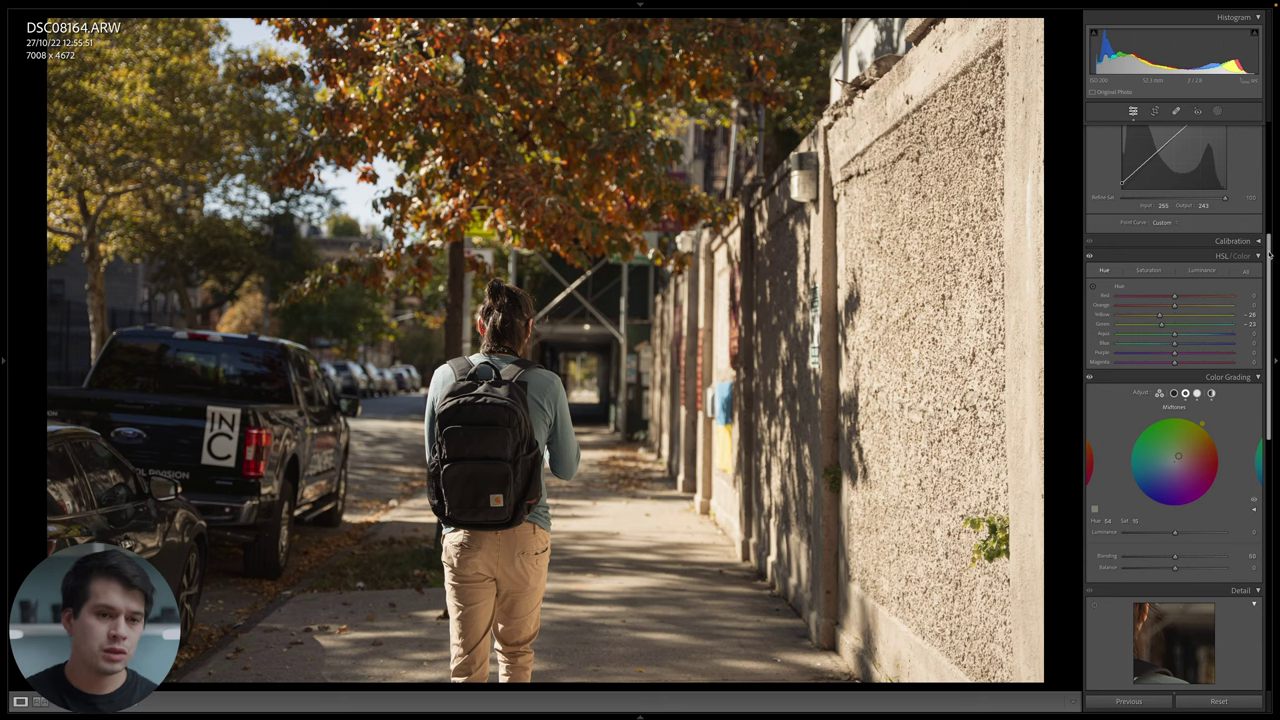
Add grain with amount 30 and size 50, checking its texture up close around the person's head and backpack.
drag(1270, 255, 1252, 407)
scroll(1252, 407, down, 5)
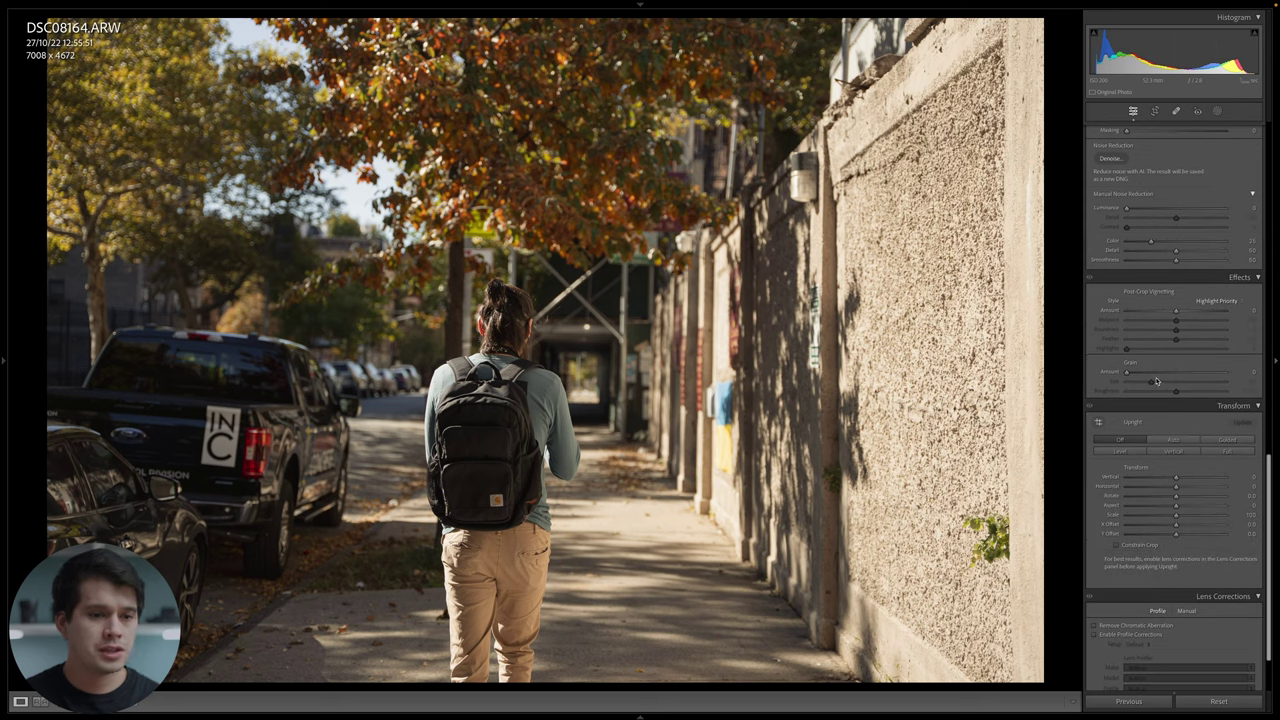
click(1150, 373)
drag(1152, 375, 1156, 374)
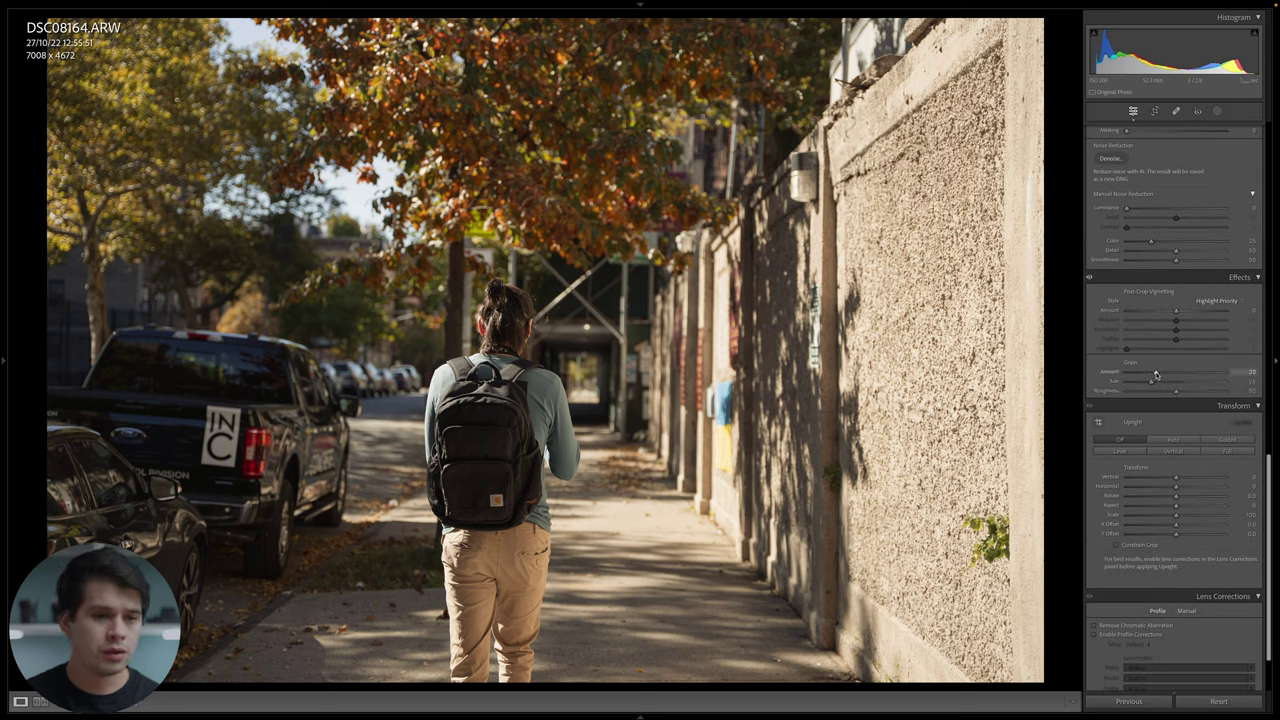
click(500, 287)
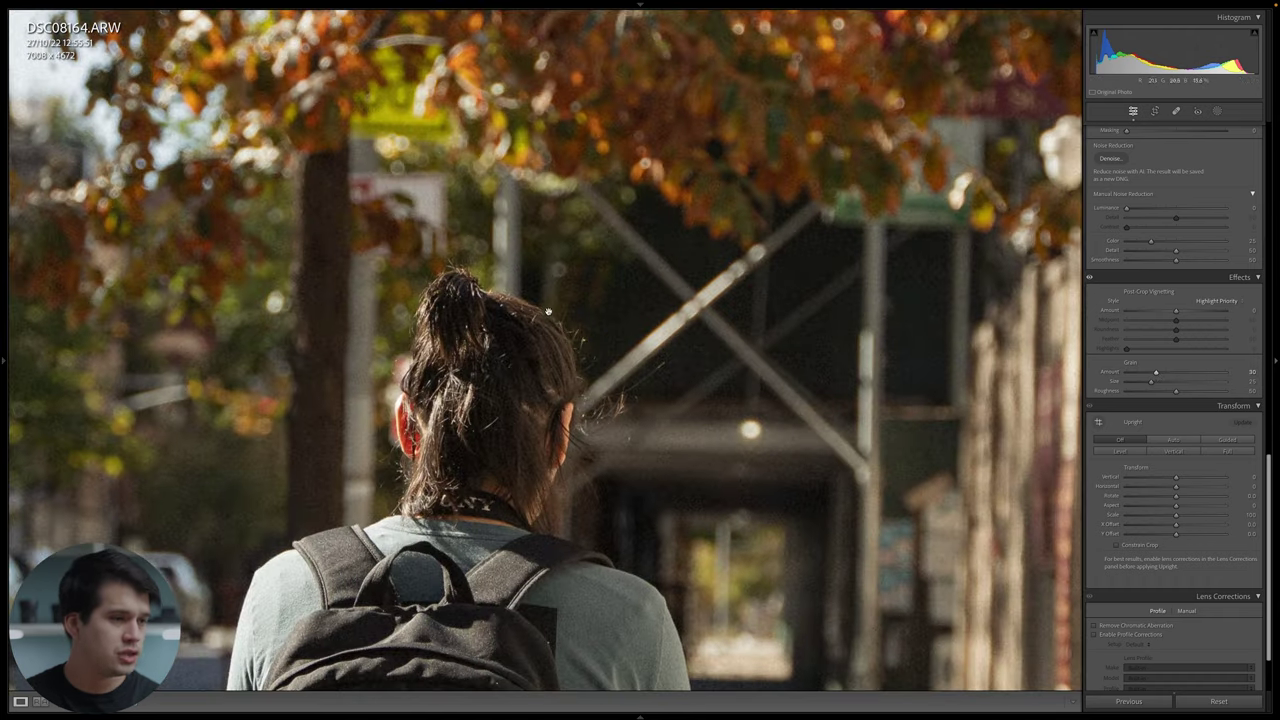
click(551, 311)
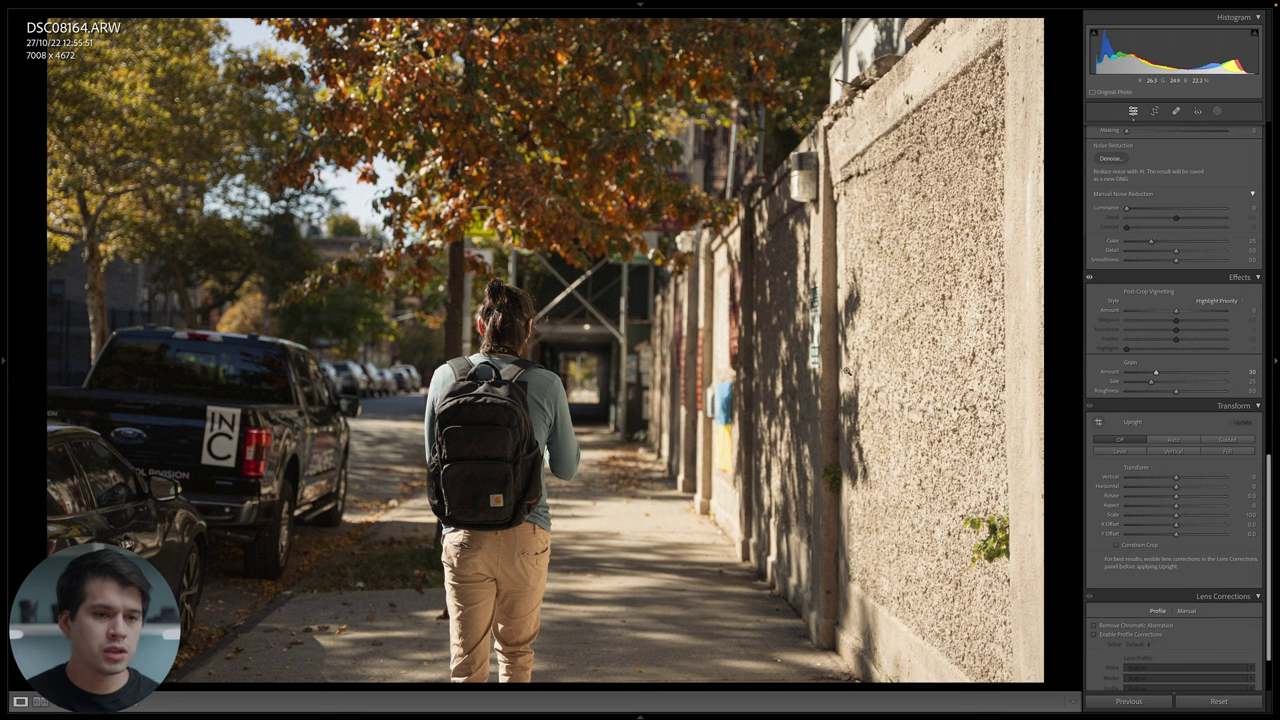
drag(1153, 381, 1180, 387)
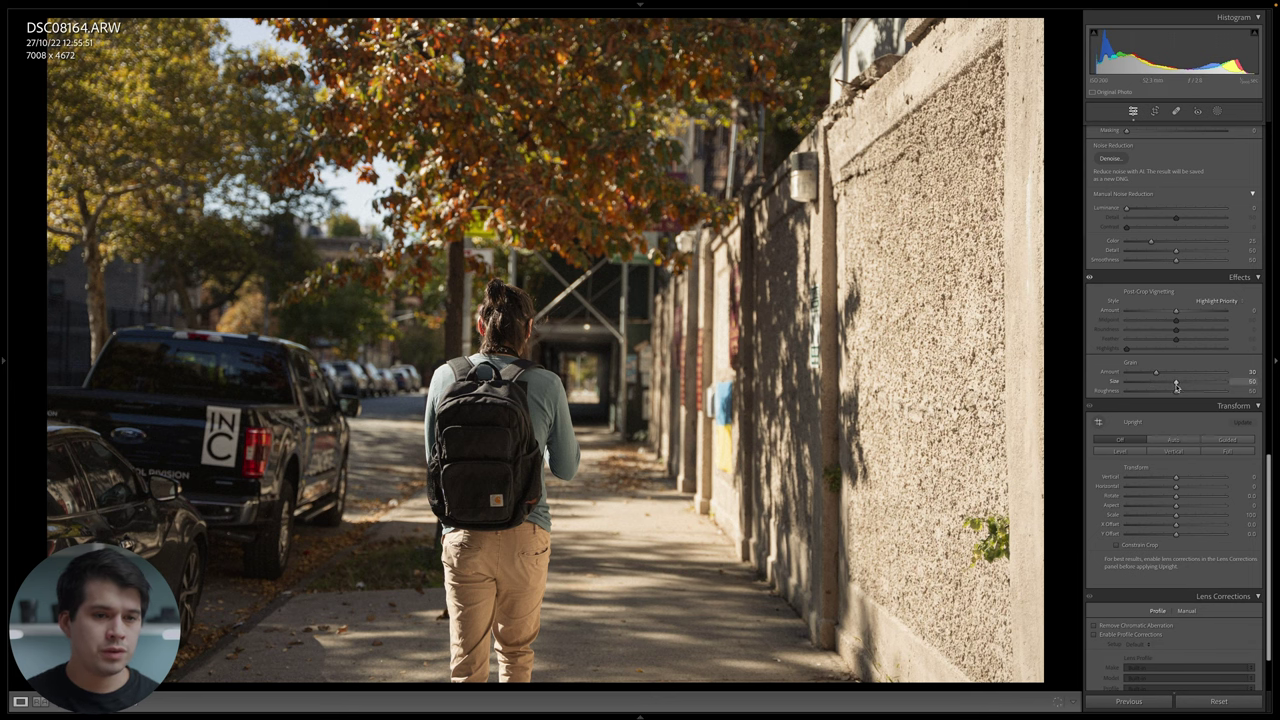
click(452, 326)
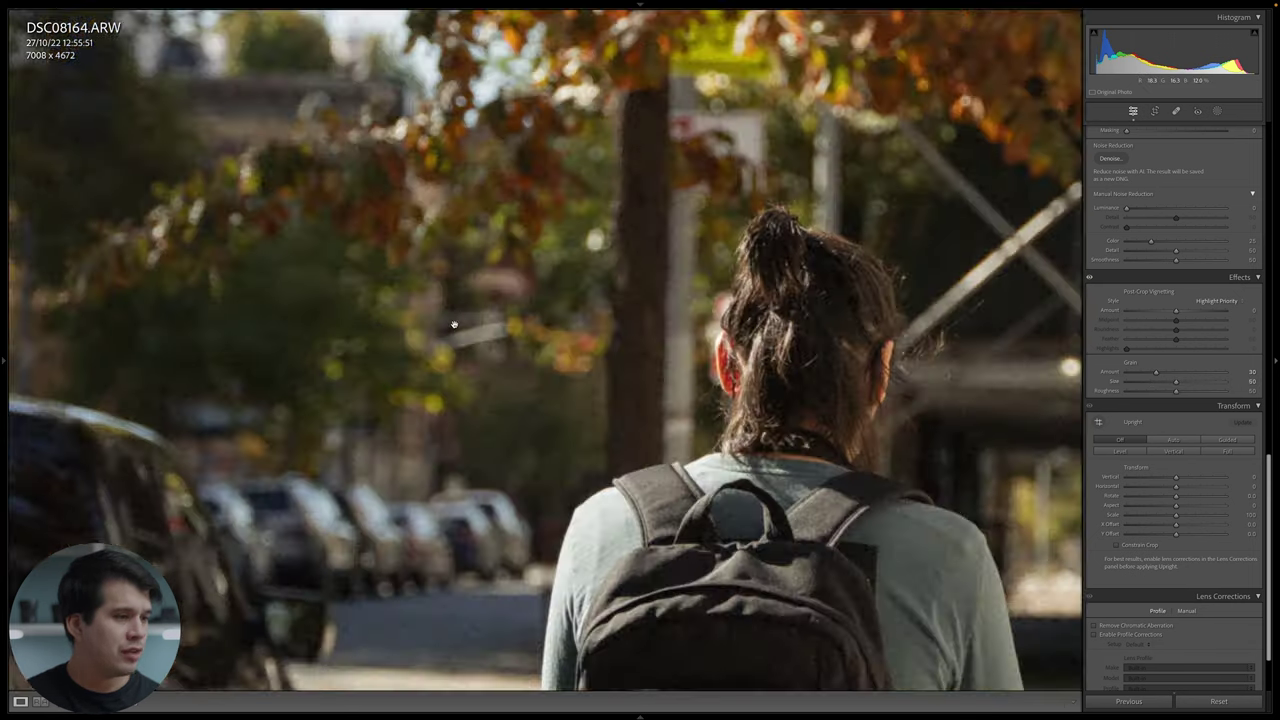
key(ctrl+minus)
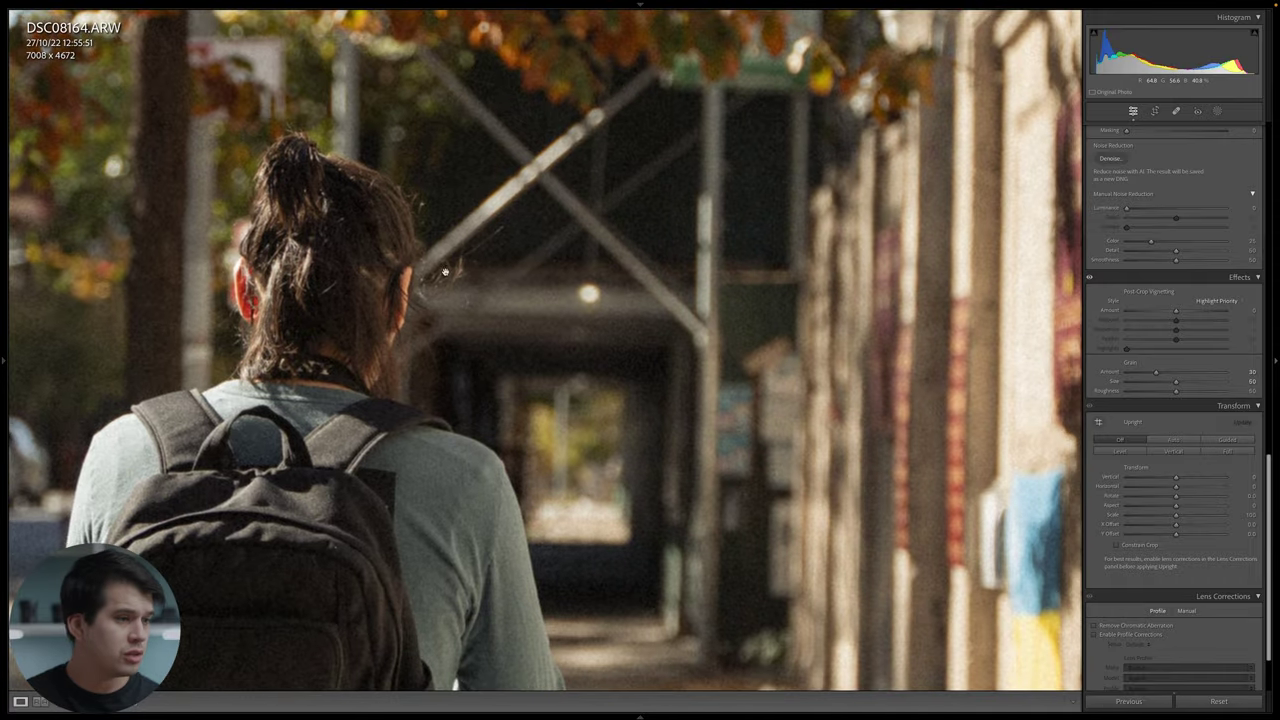
key(ctrl+minus)
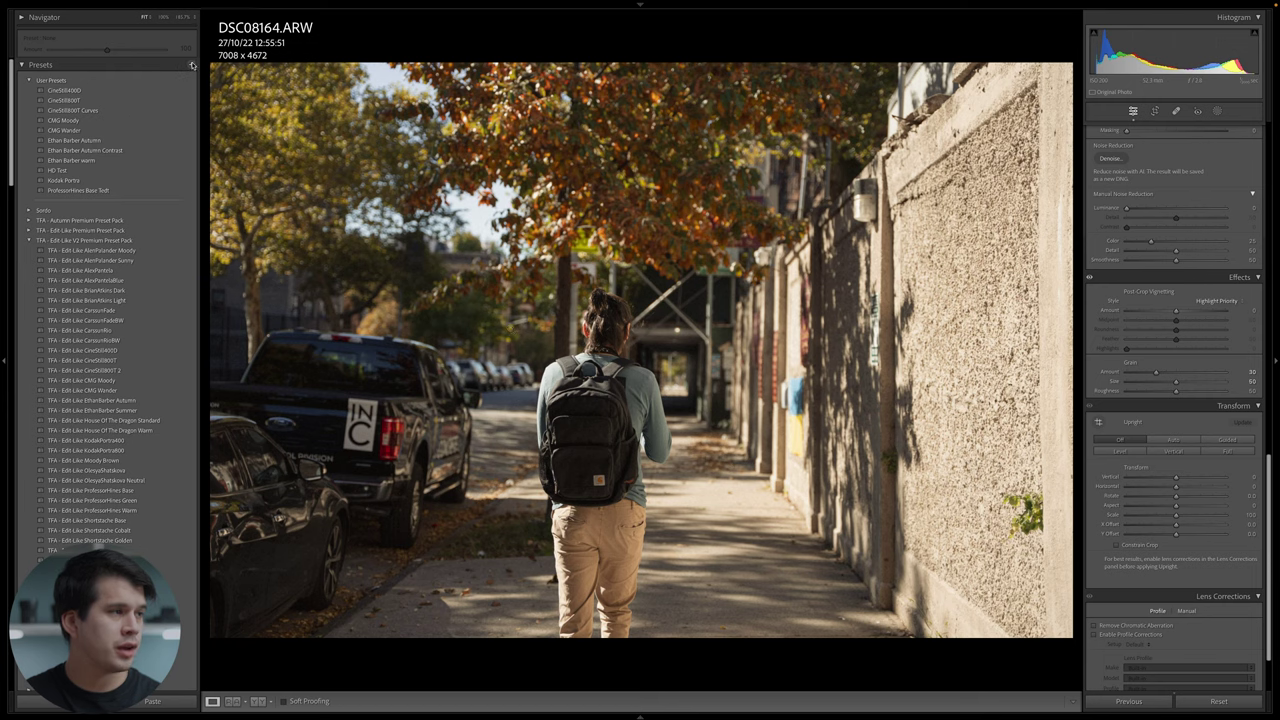
Start creating a new preset from the current edit of the backpack photo.
click(191, 65)
click(215, 76)
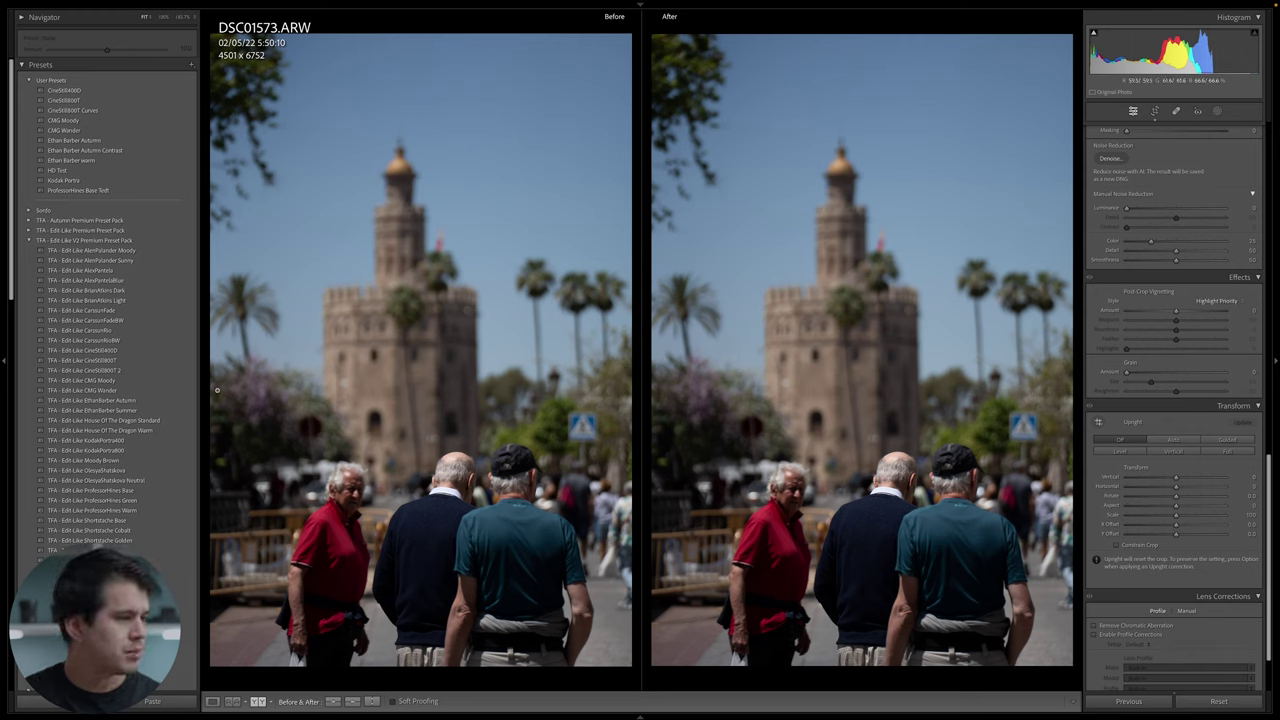
Apply the "TFA - Edit Like EthanBarber Summer" preset to the tower photo and inspect the teal shirt and palm trees up close.
click(110, 410)
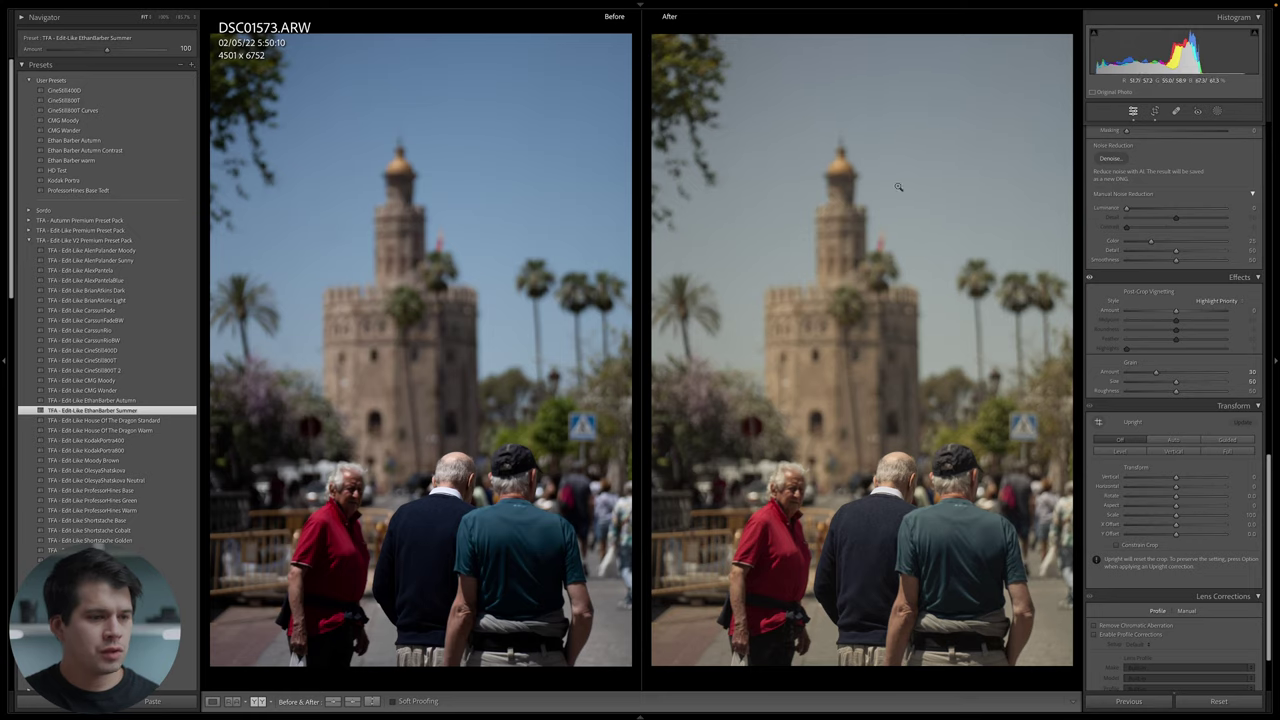
click(949, 548)
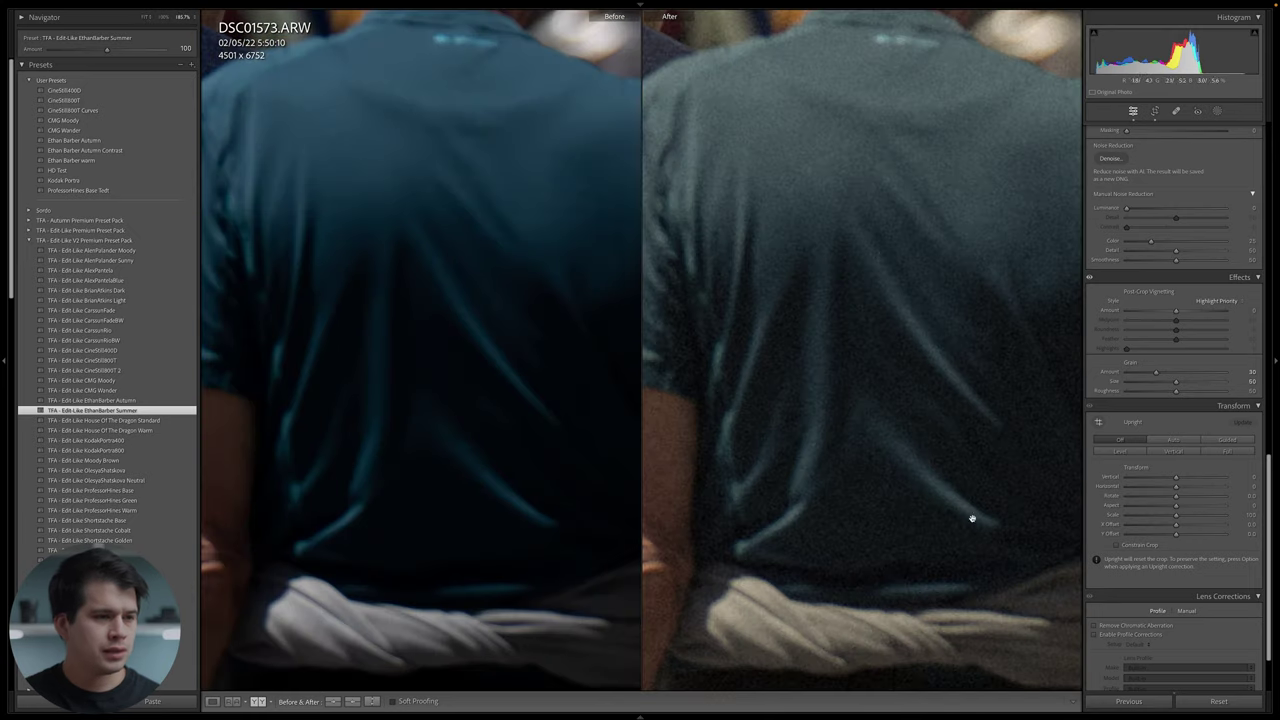
click(817, 214)
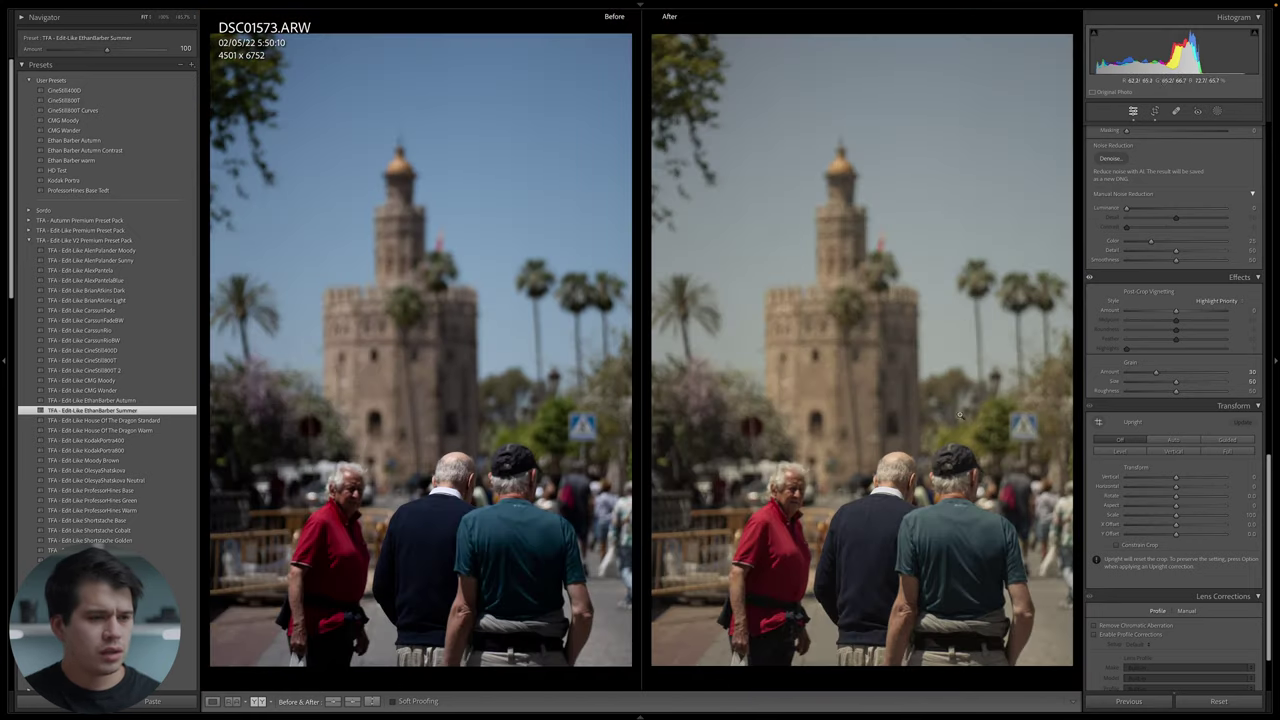
click(1019, 297)
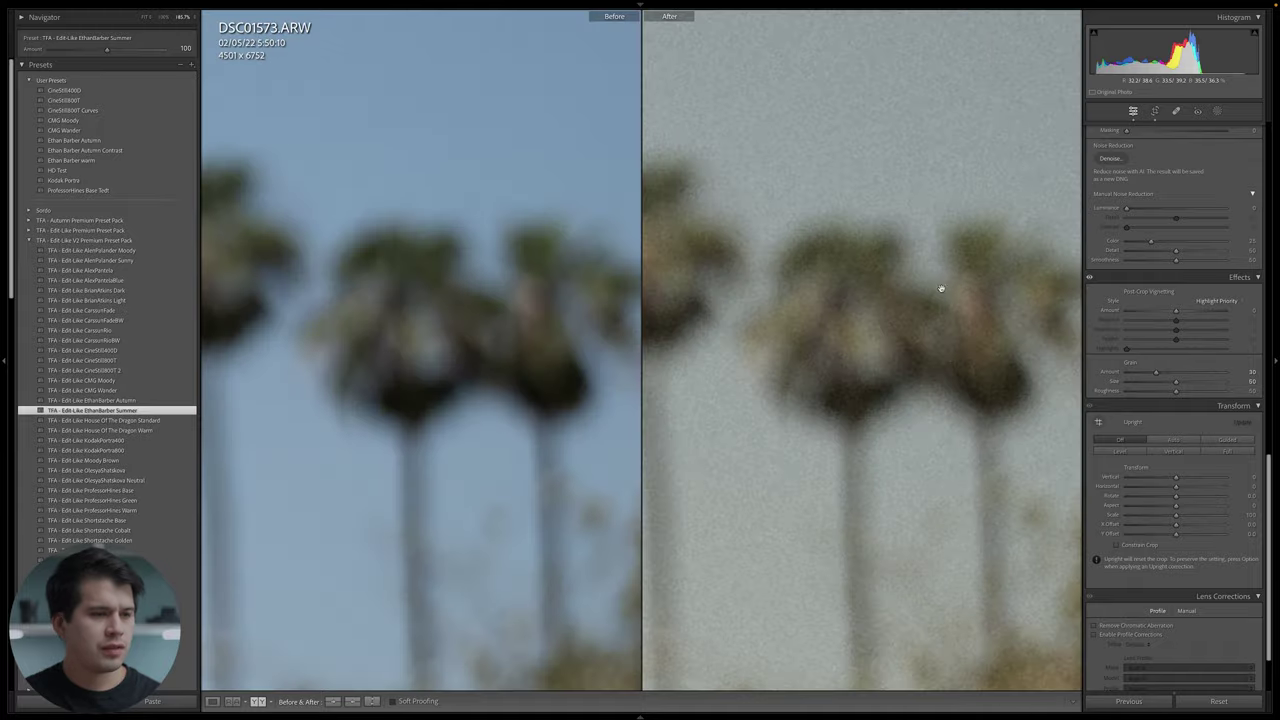
click(859, 348)
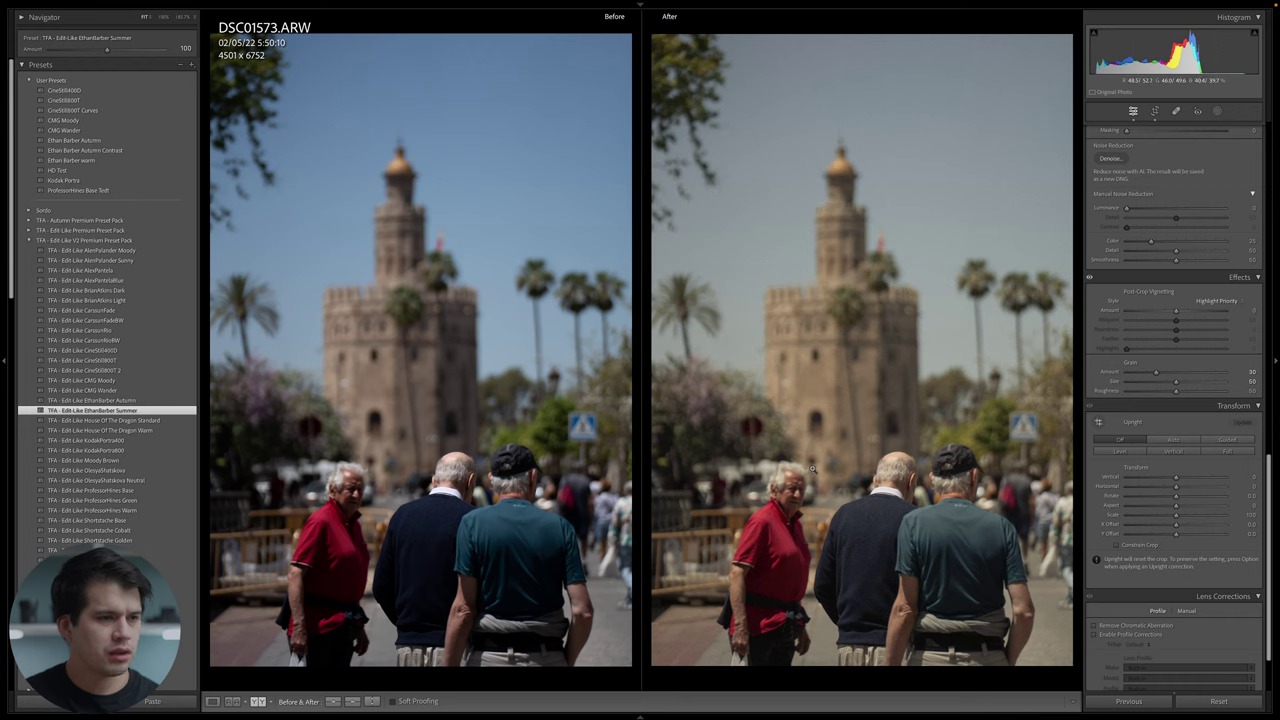
Open the red scooter street photo DSC01617 and apply the "TFA - Edit Like EthanBarber Summer" preset.
mouse_move(370, 716)
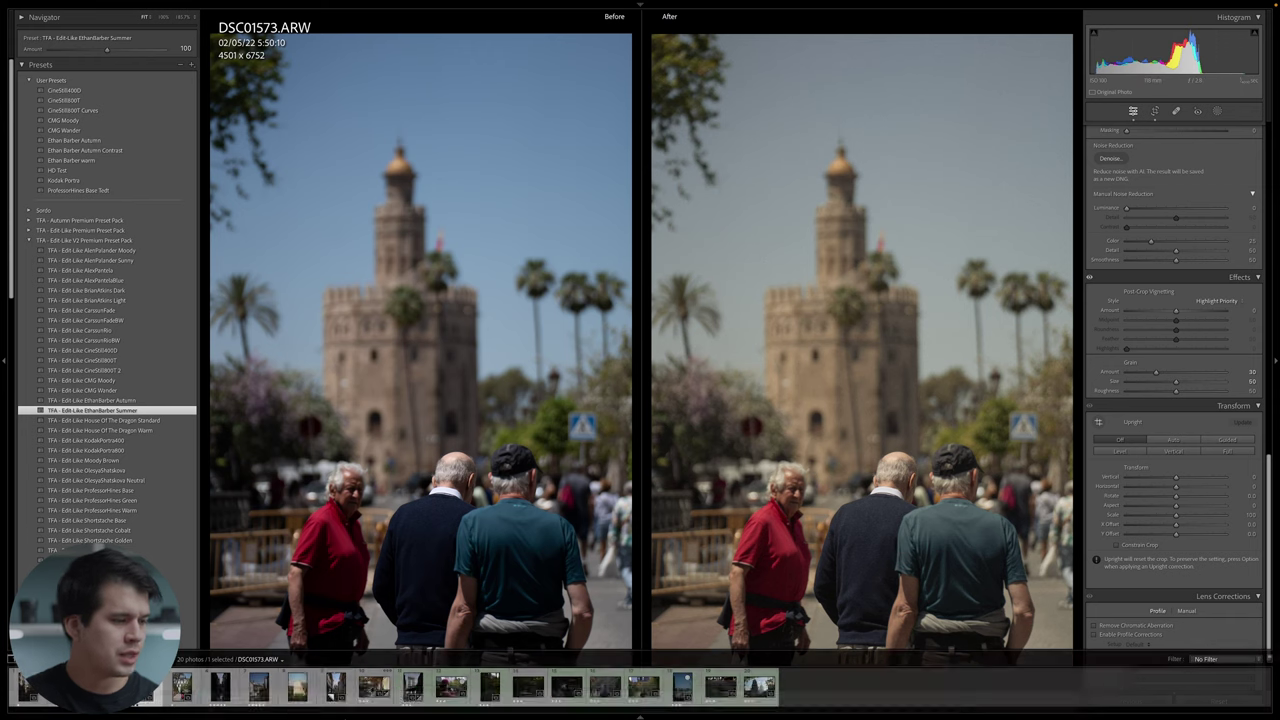
click(296, 680)
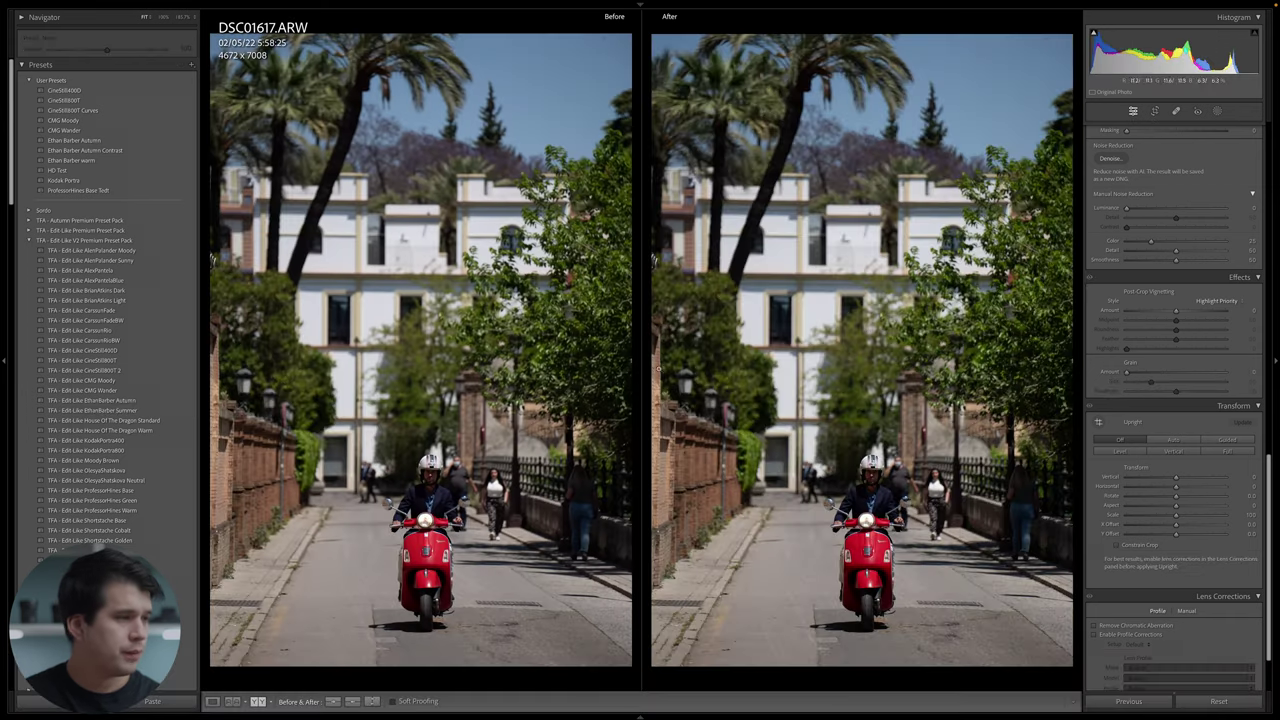
click(130, 410)
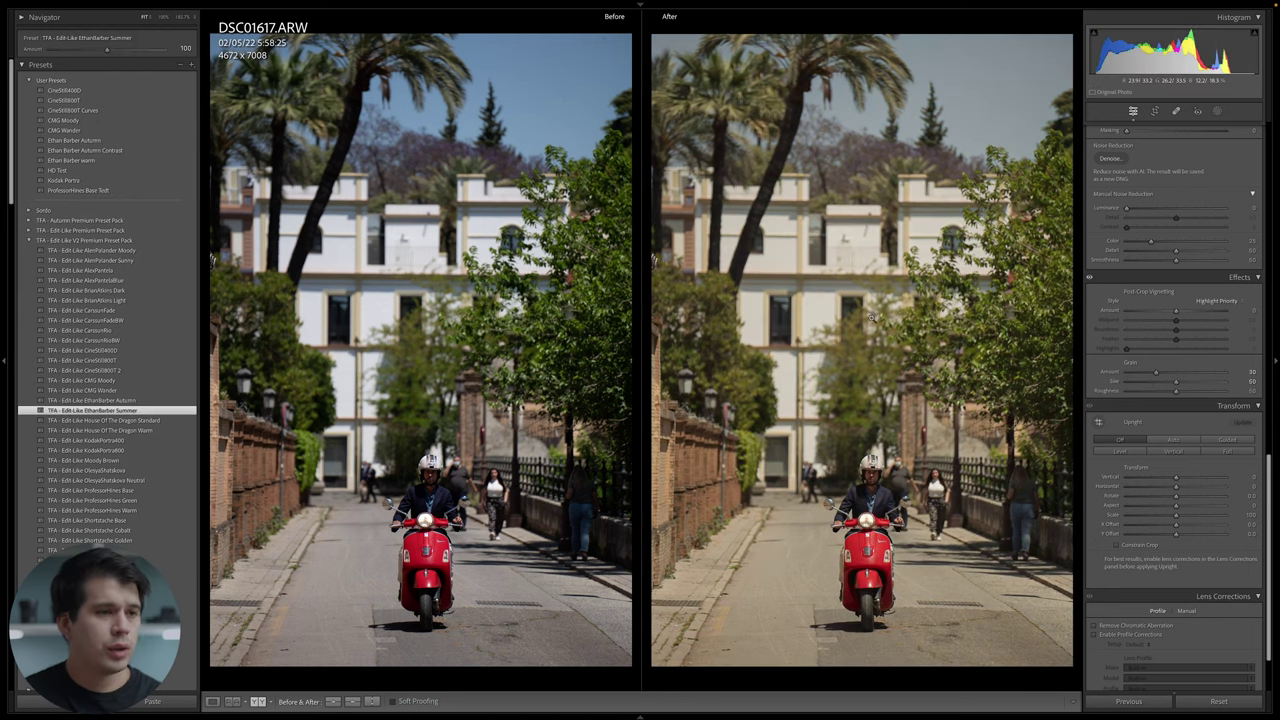
Compare the scooter photo's colors and grain before and after up close on the white building, the rider and the green foliage.
click(485, 223)
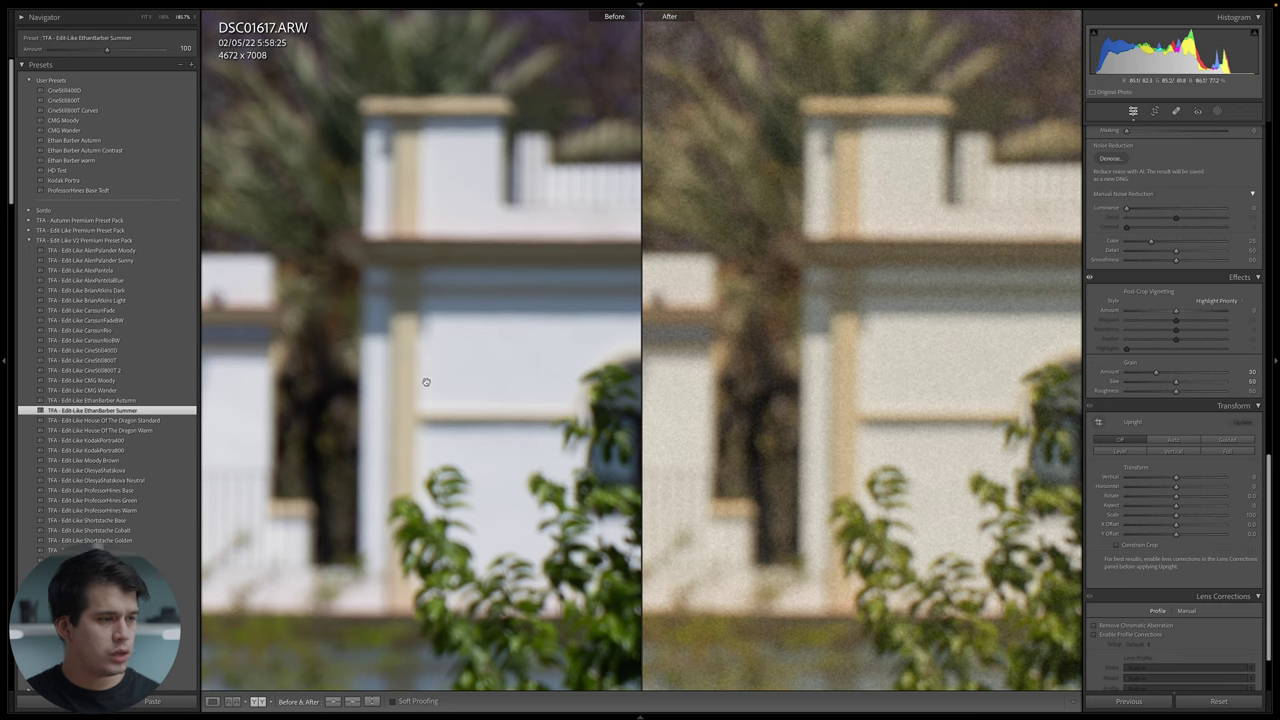
click(914, 329)
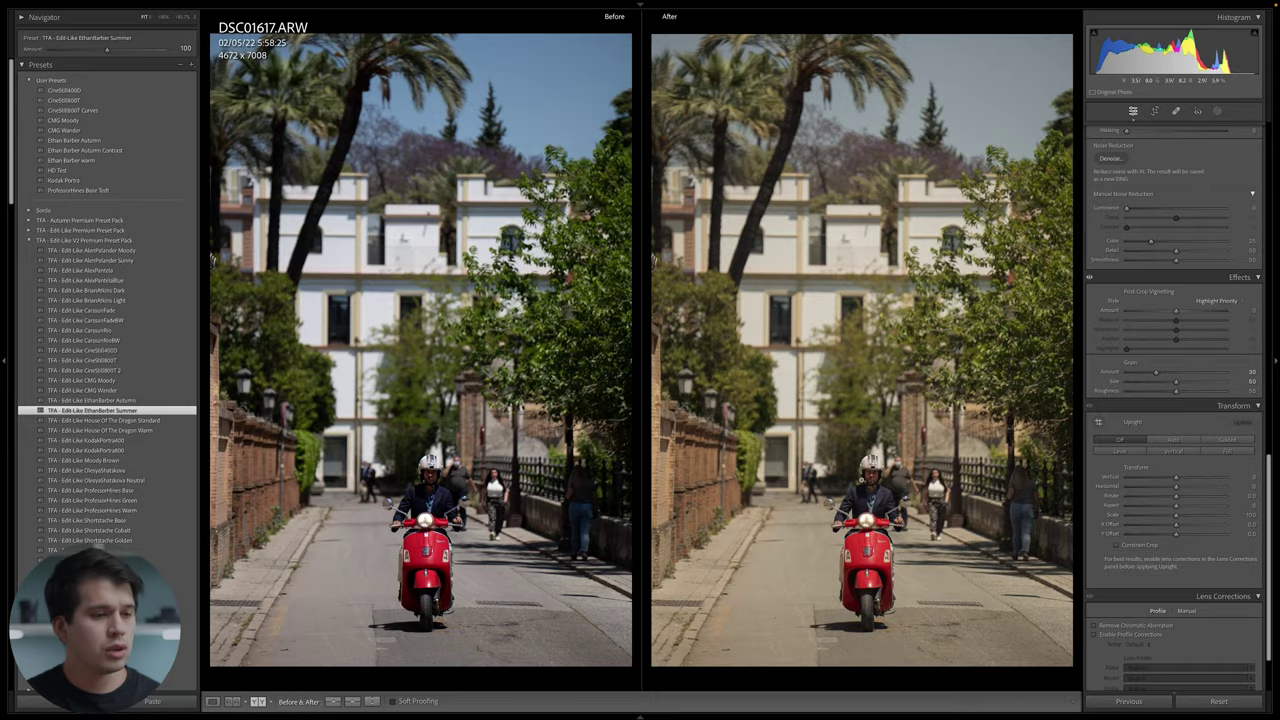
click(870, 485)
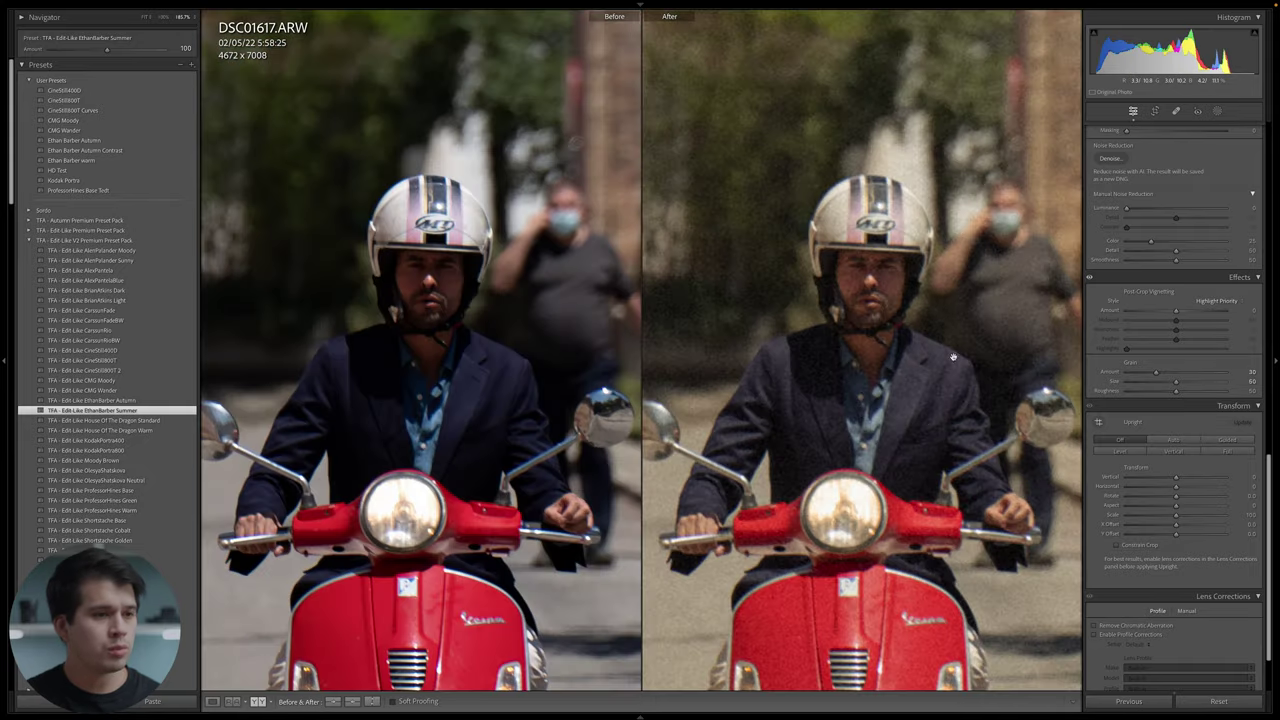
click(837, 349)
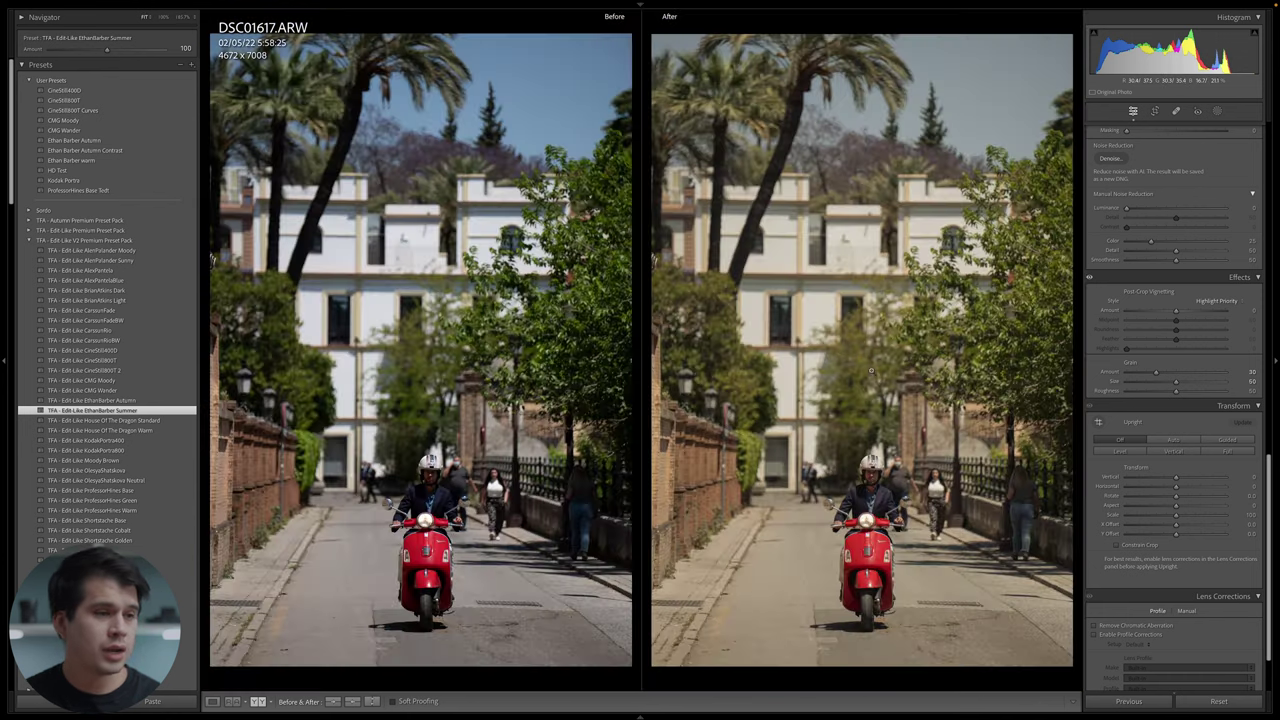
click(1019, 307)
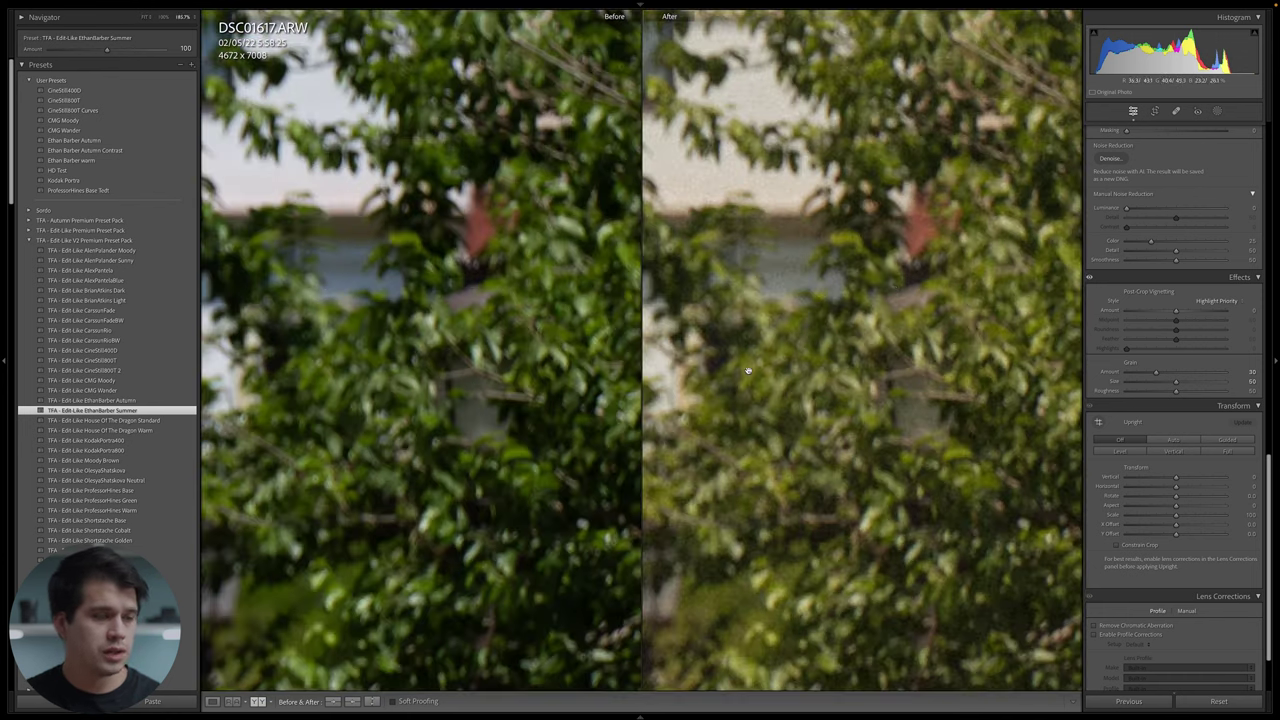
click(469, 389)
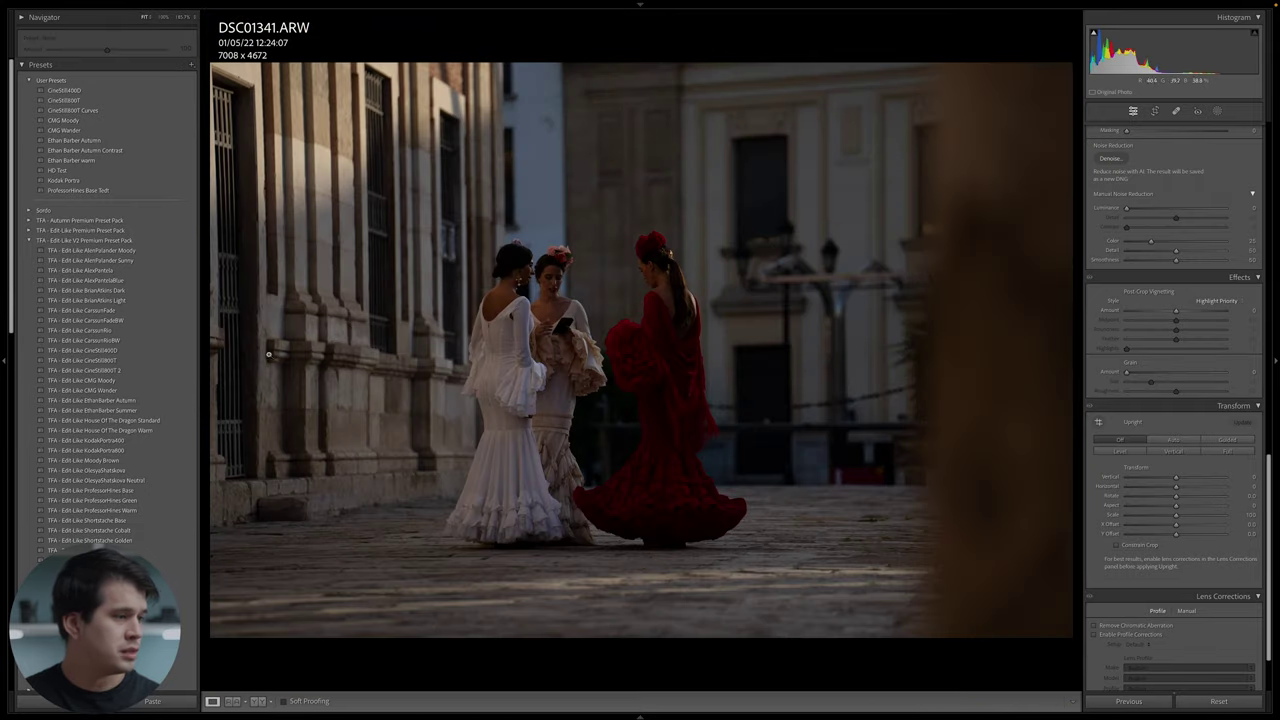
Apply the "TFA - Edit Like EthanBarber Summer" preset to the photo of three women in dresses, raise Exposure to +0.40, and compare before and after.
click(160, 410)
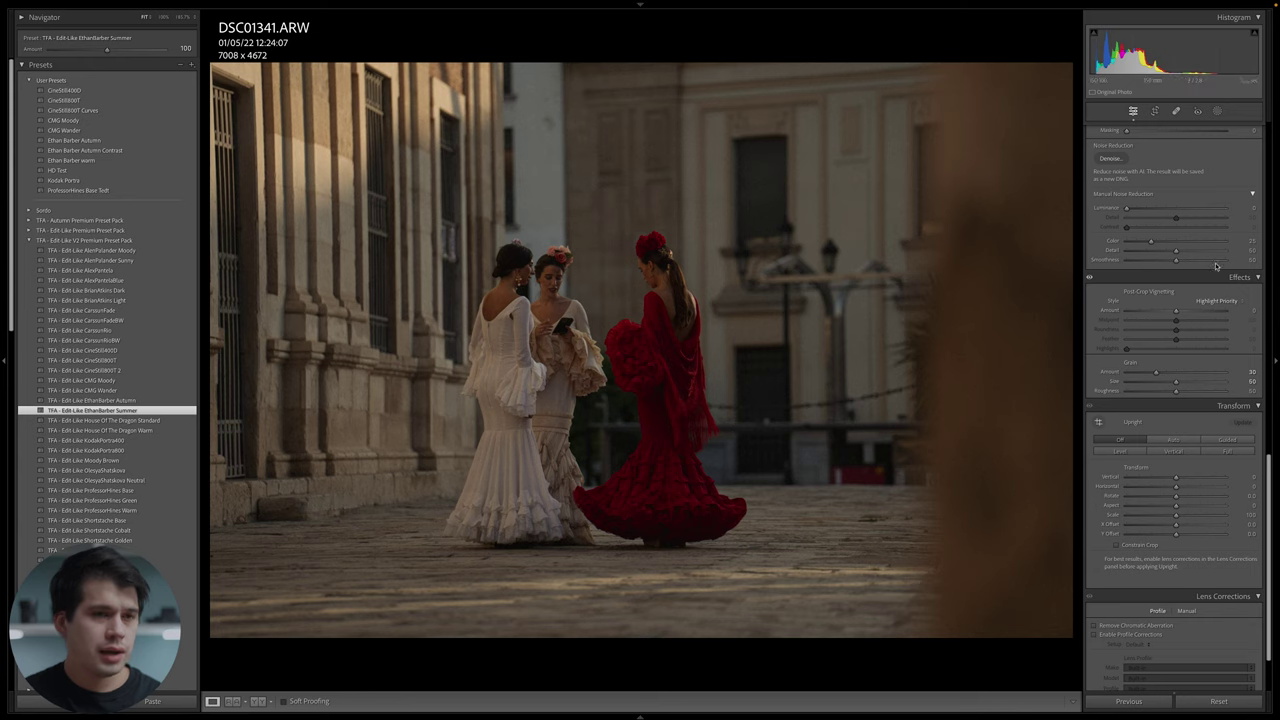
scroll(1216, 266, up, 10)
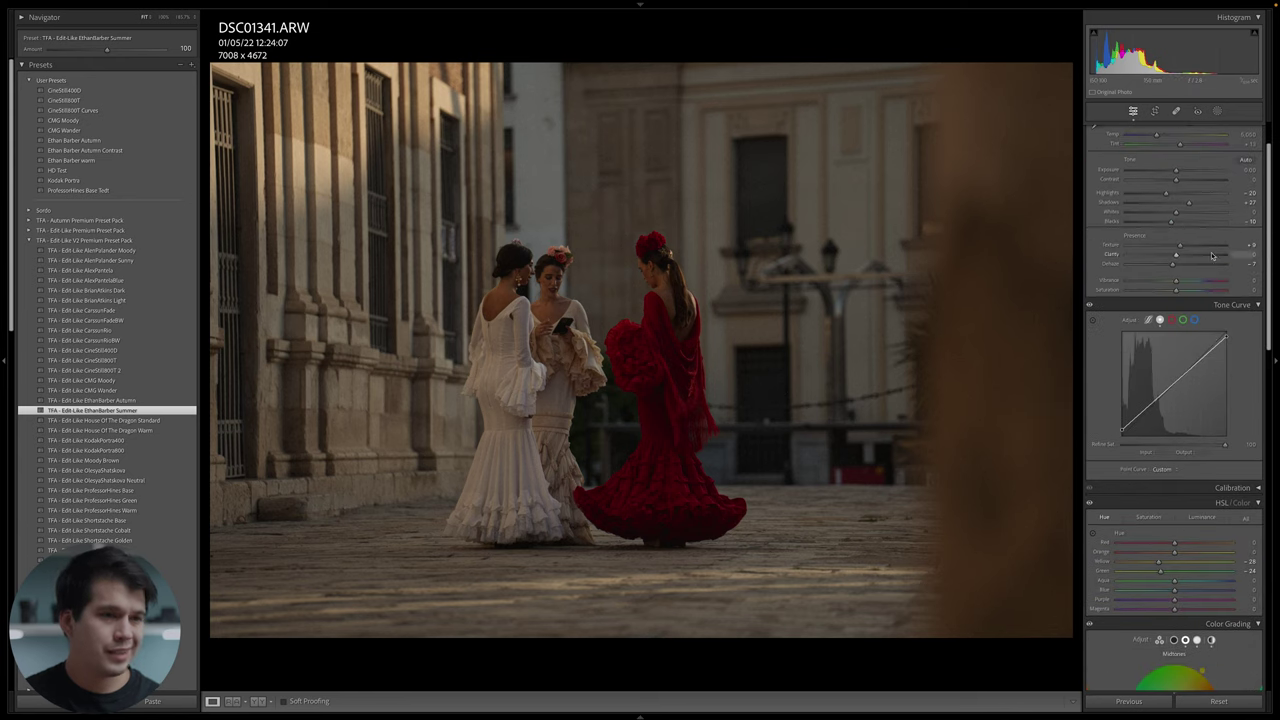
scroll(1212, 256, up, 2)
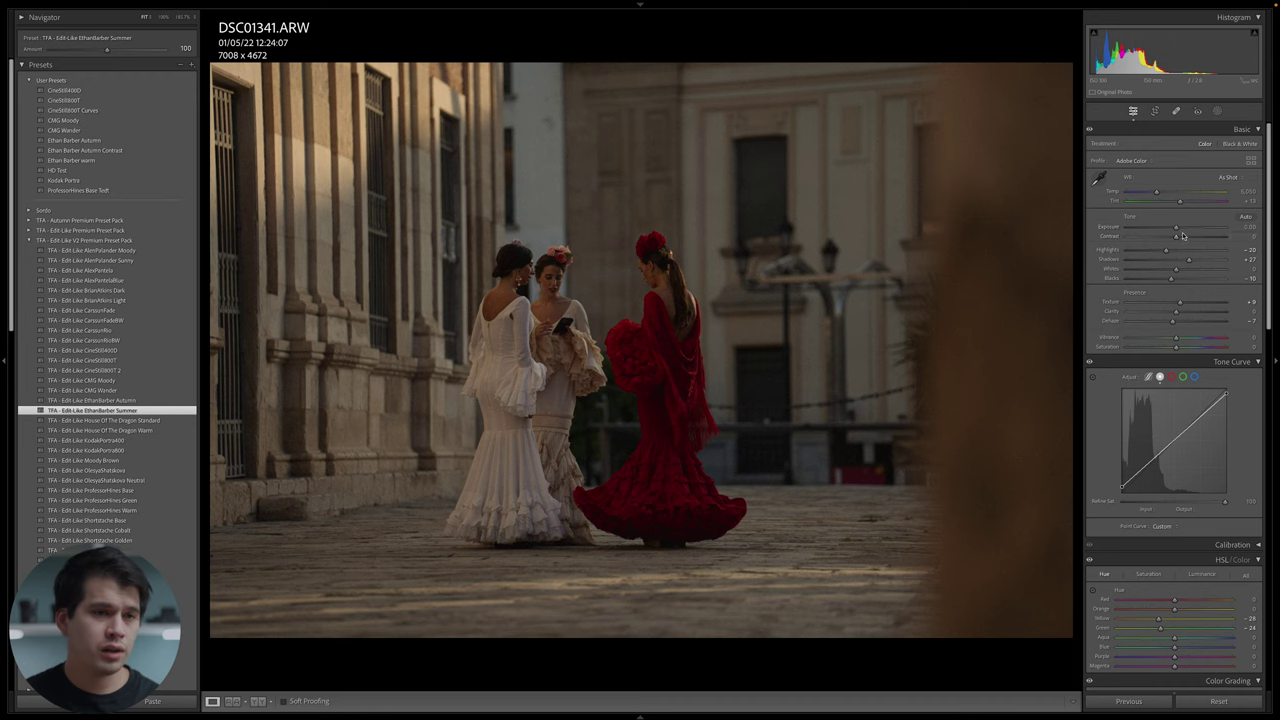
drag(1177, 229, 1181, 230)
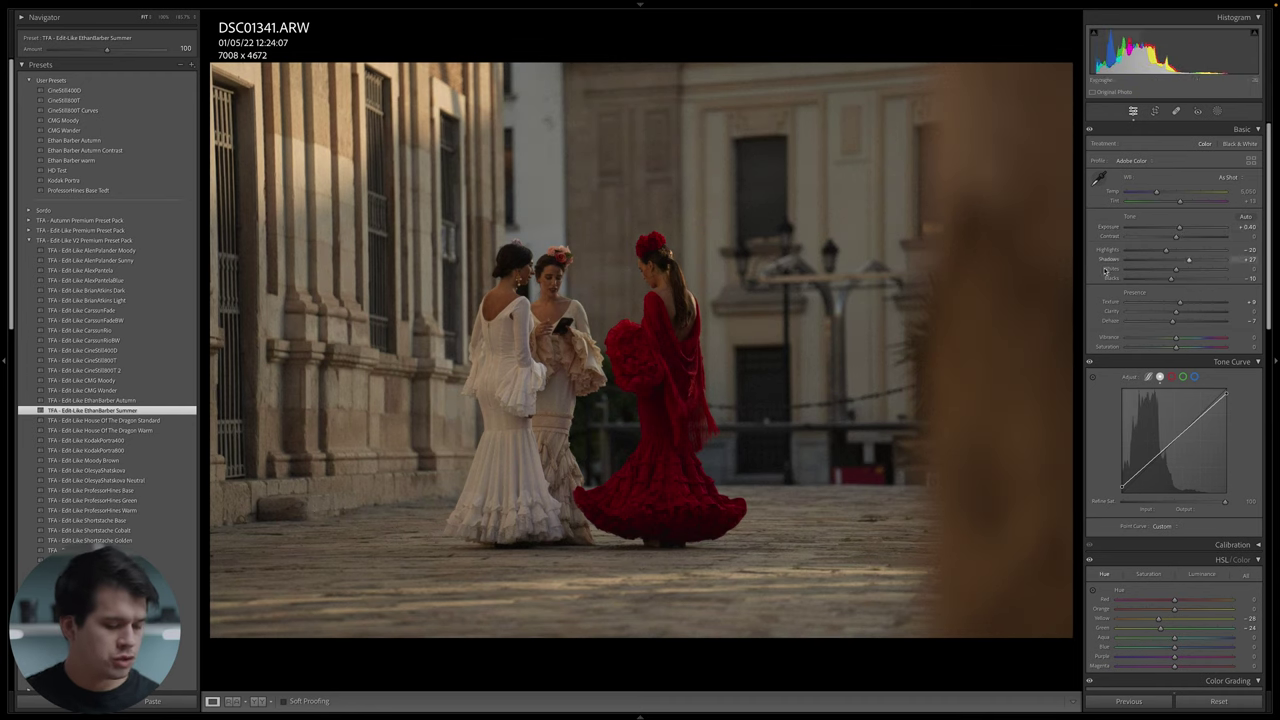
key(y)
key(y)
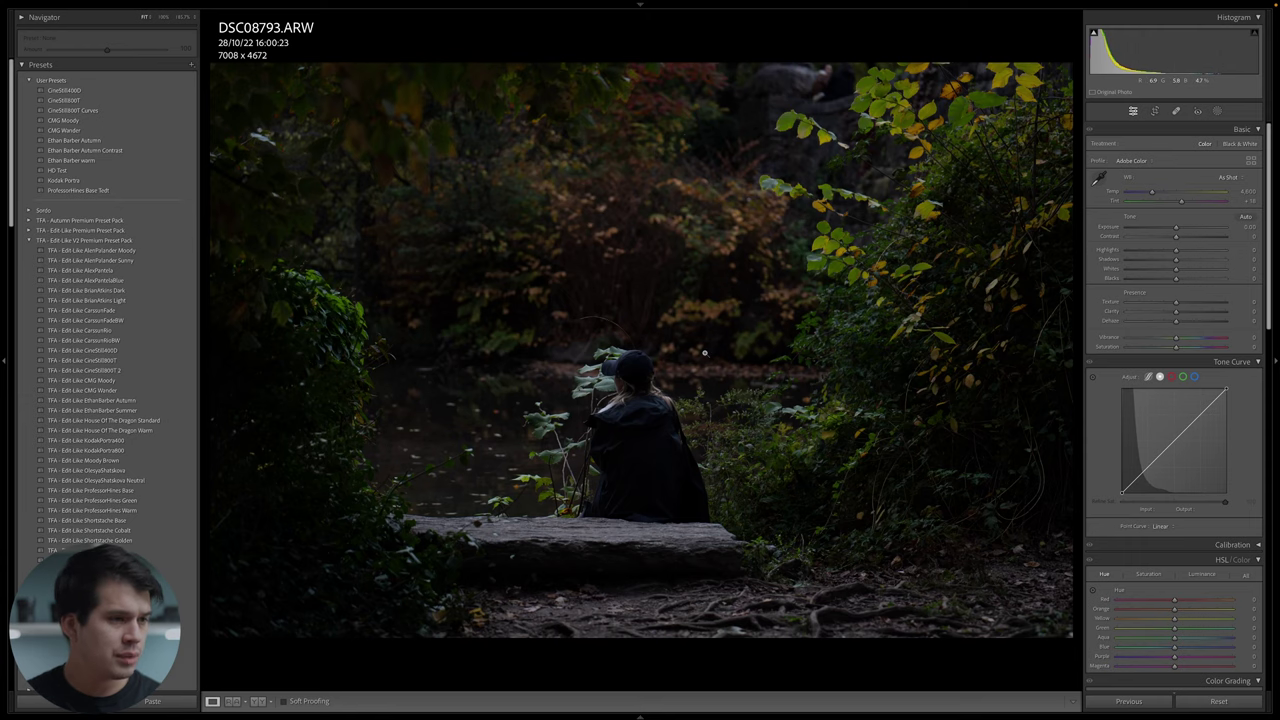
Apply the "TFA - Edit Like EthanBarber Summer" preset to the autumn pond photo DSC08793.
key(Right)
key(Left)
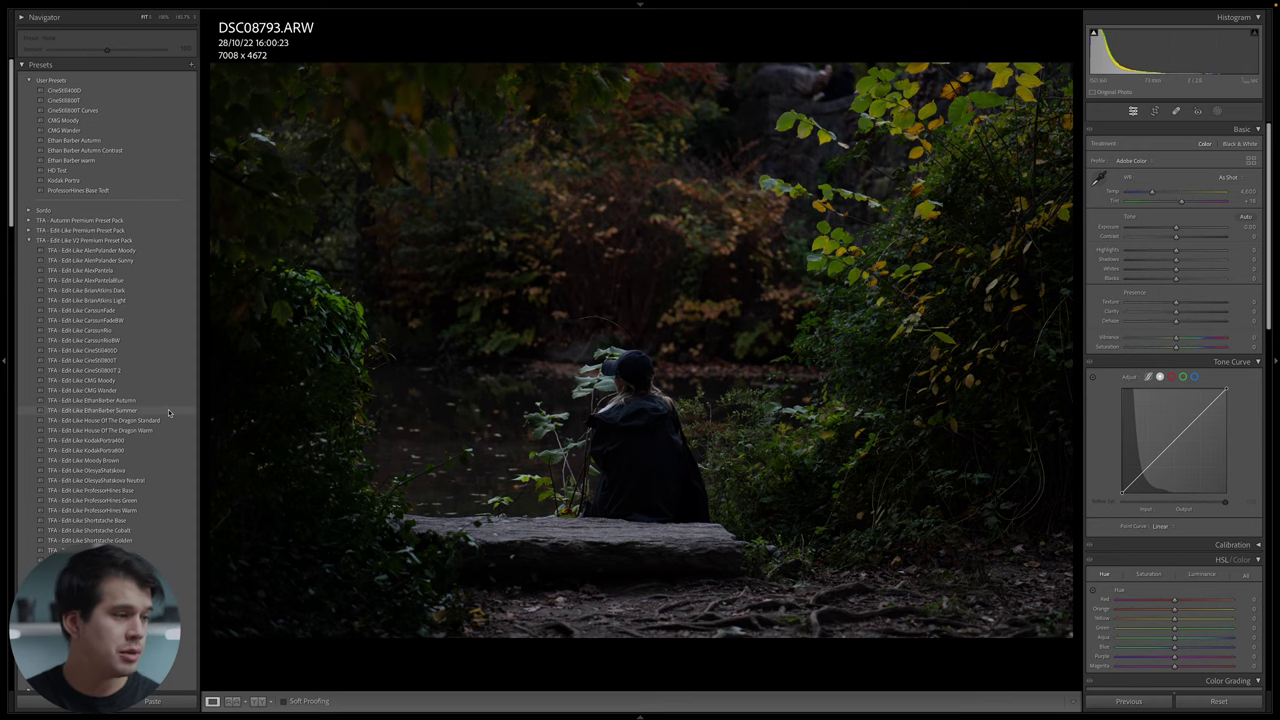
click(92, 410)
click(3, 440)
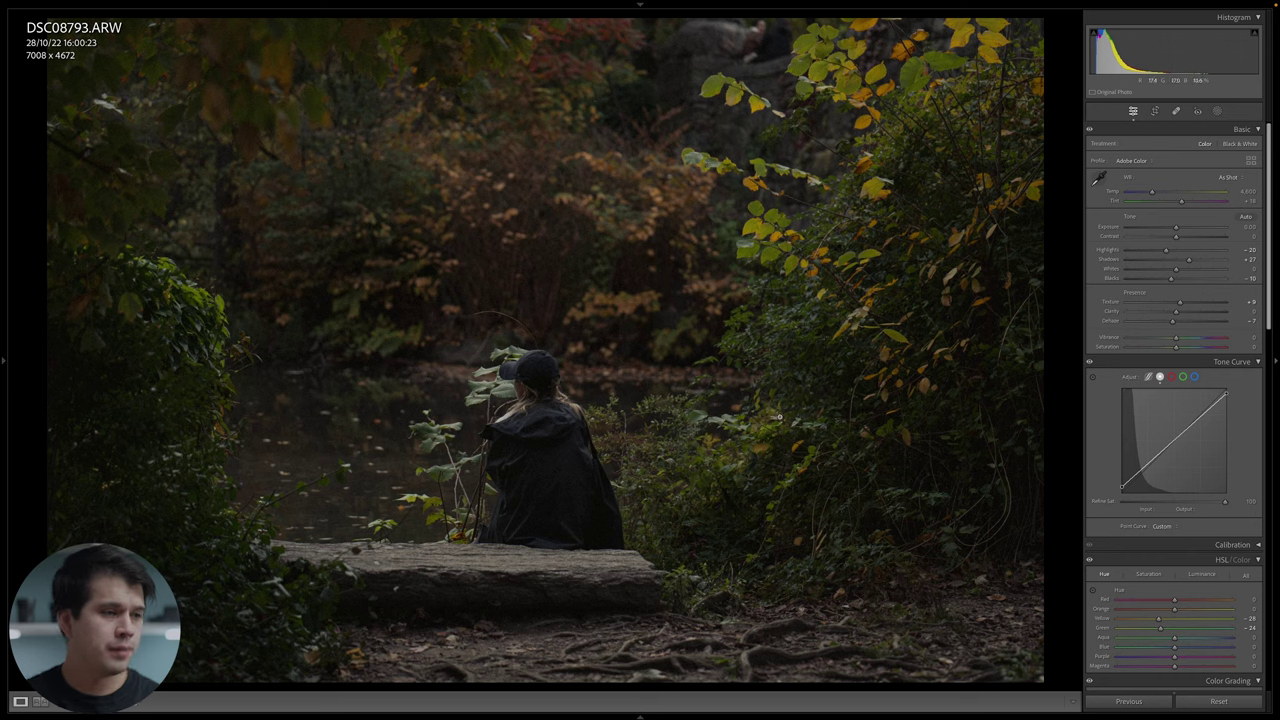
Set Exposure to +0.75 and reset all channels of the tone curve.
drag(1176, 231, 1183, 231)
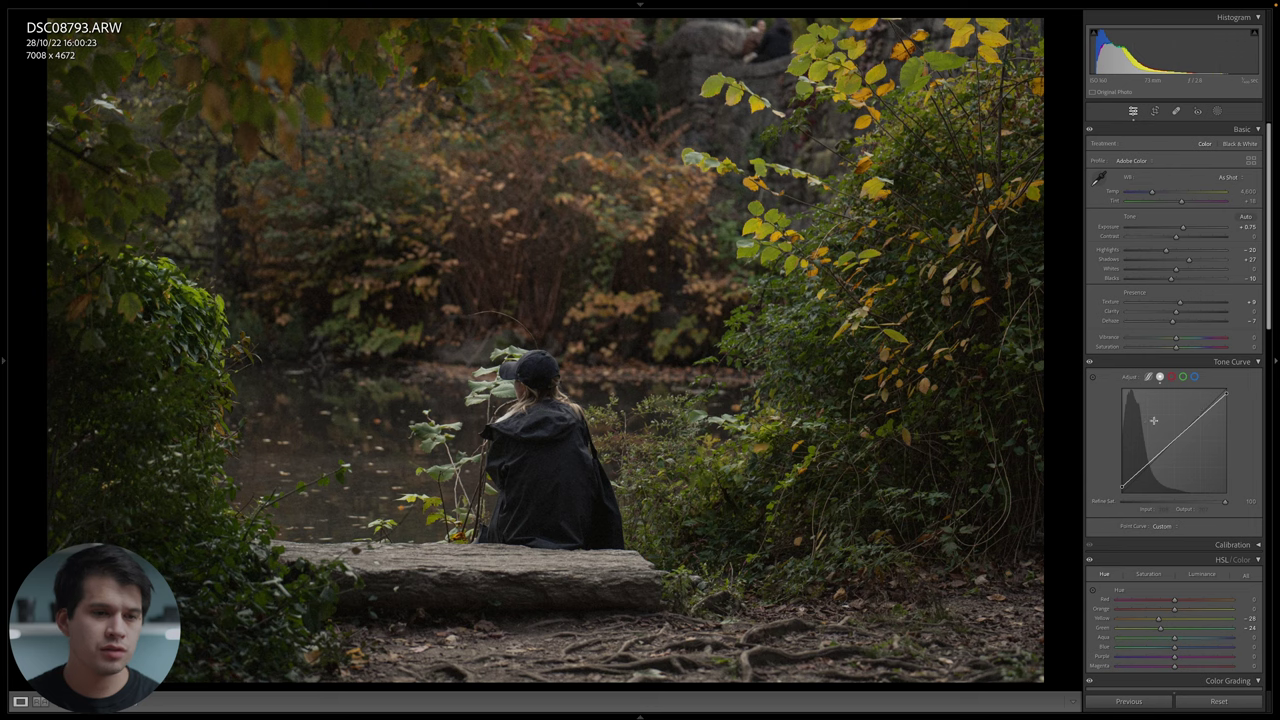
right_click(1154, 422)
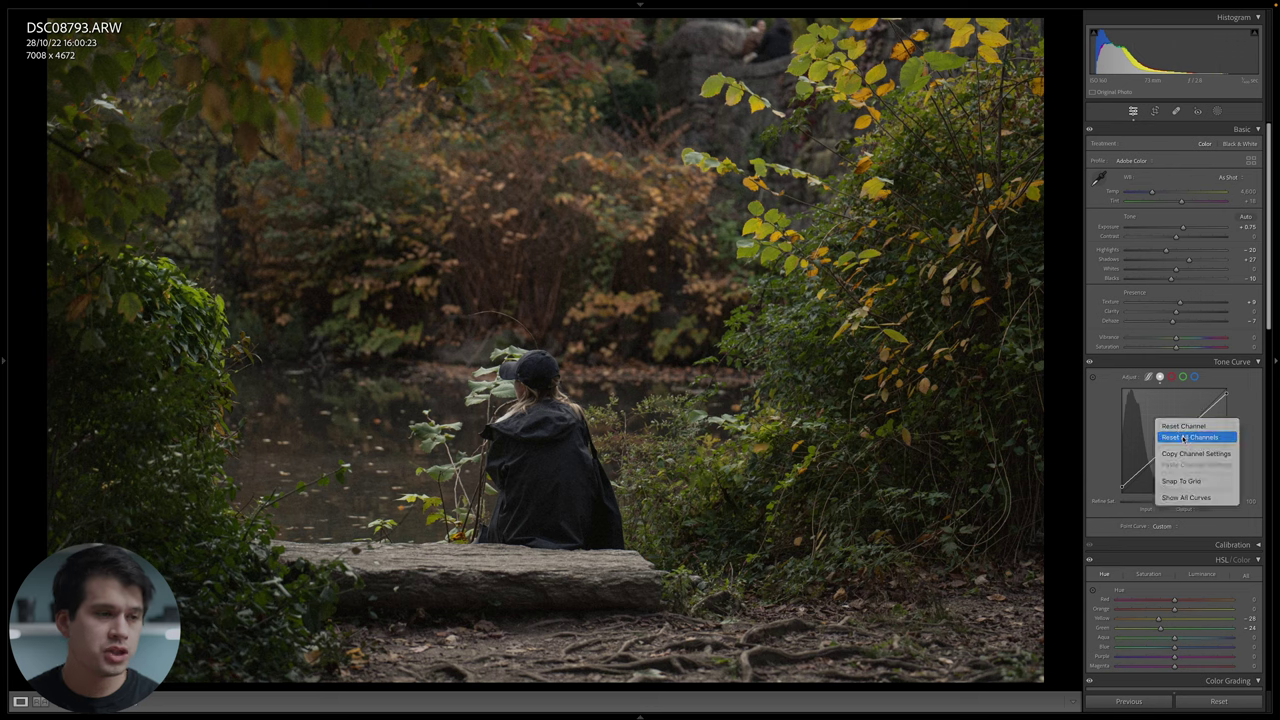
click(1183, 438)
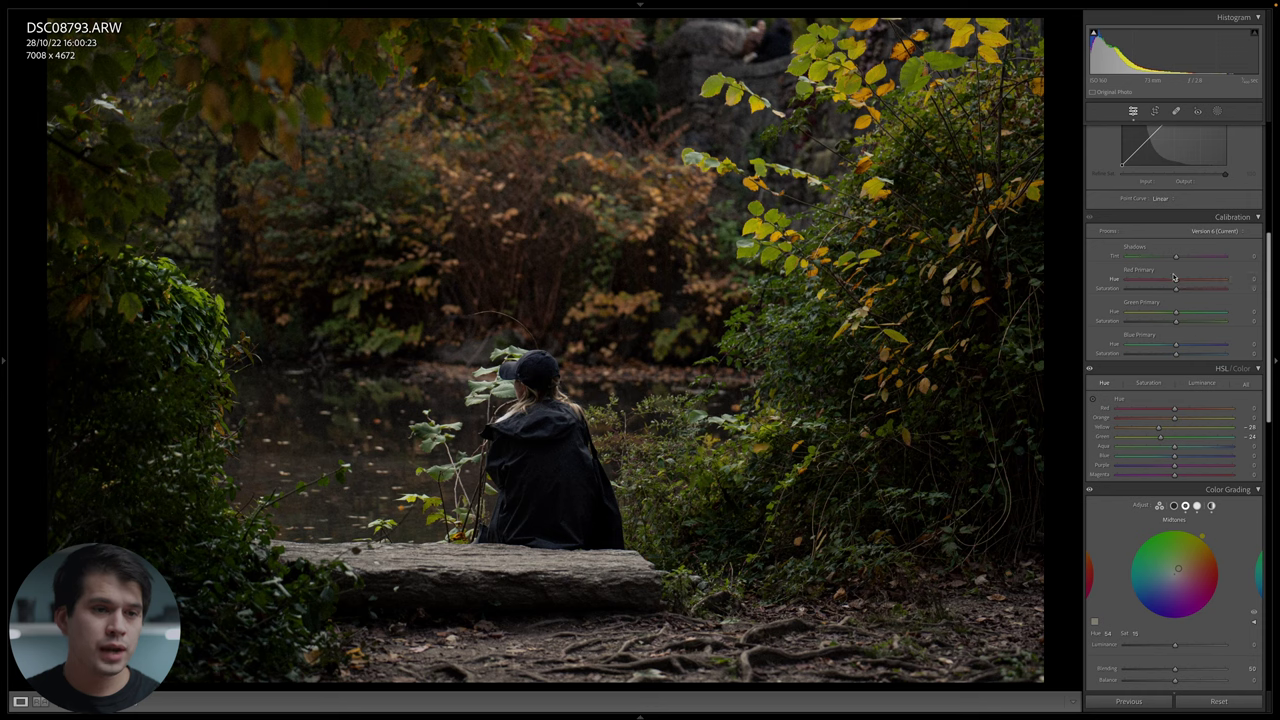
Try Calibration hues of +100 for Red Primary and -100 for Green and Blue Primary, compare before and after, and reset them.
drag(1177, 284, 1226, 282)
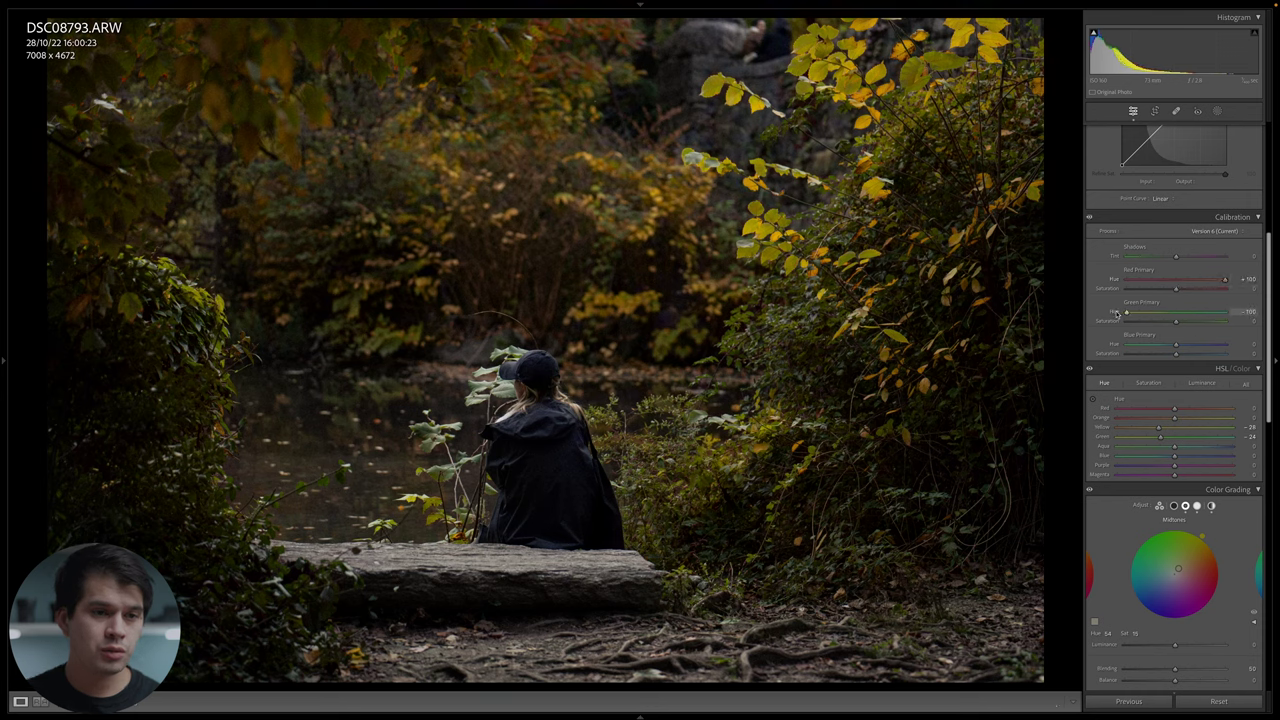
drag(1117, 313, 1062, 351)
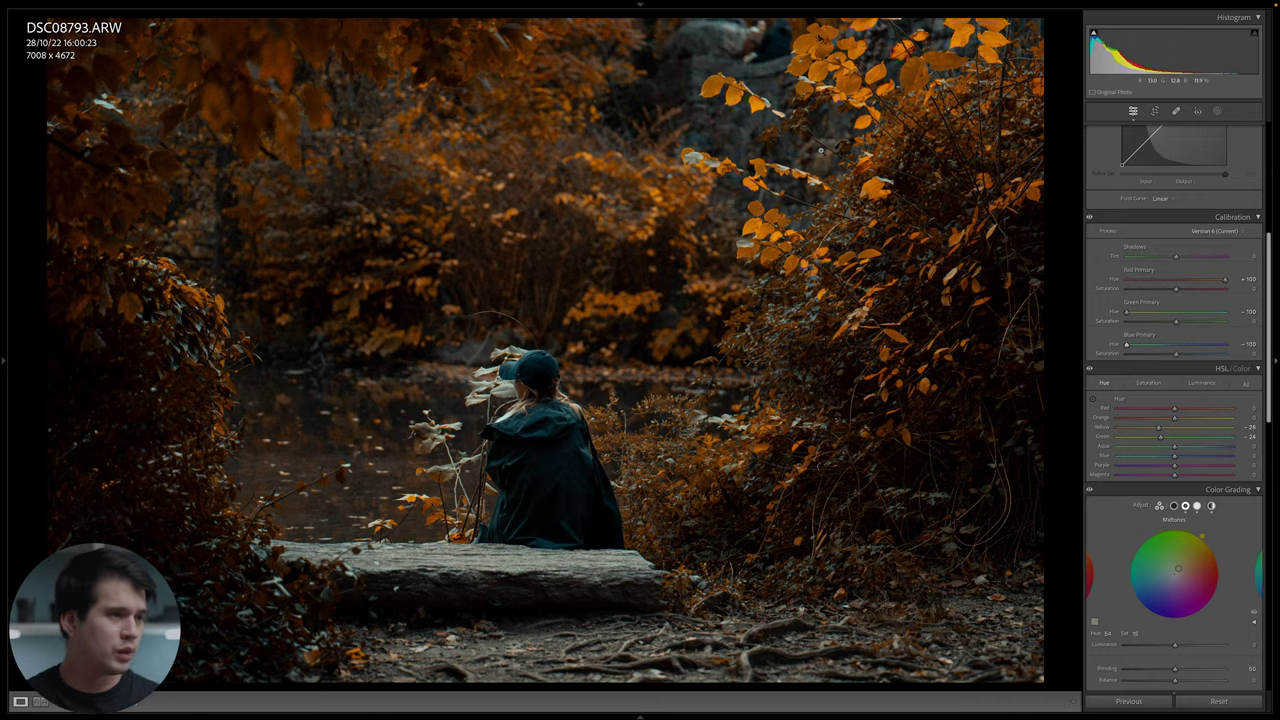
key(y)
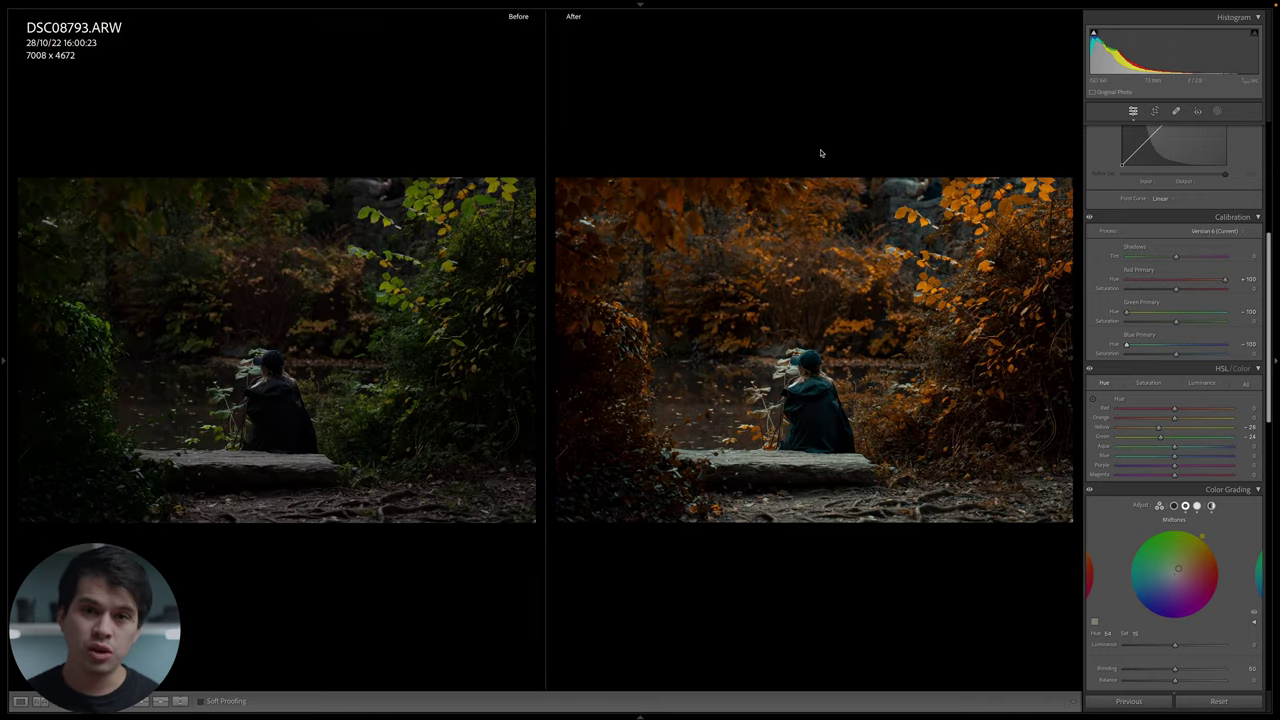
key(y)
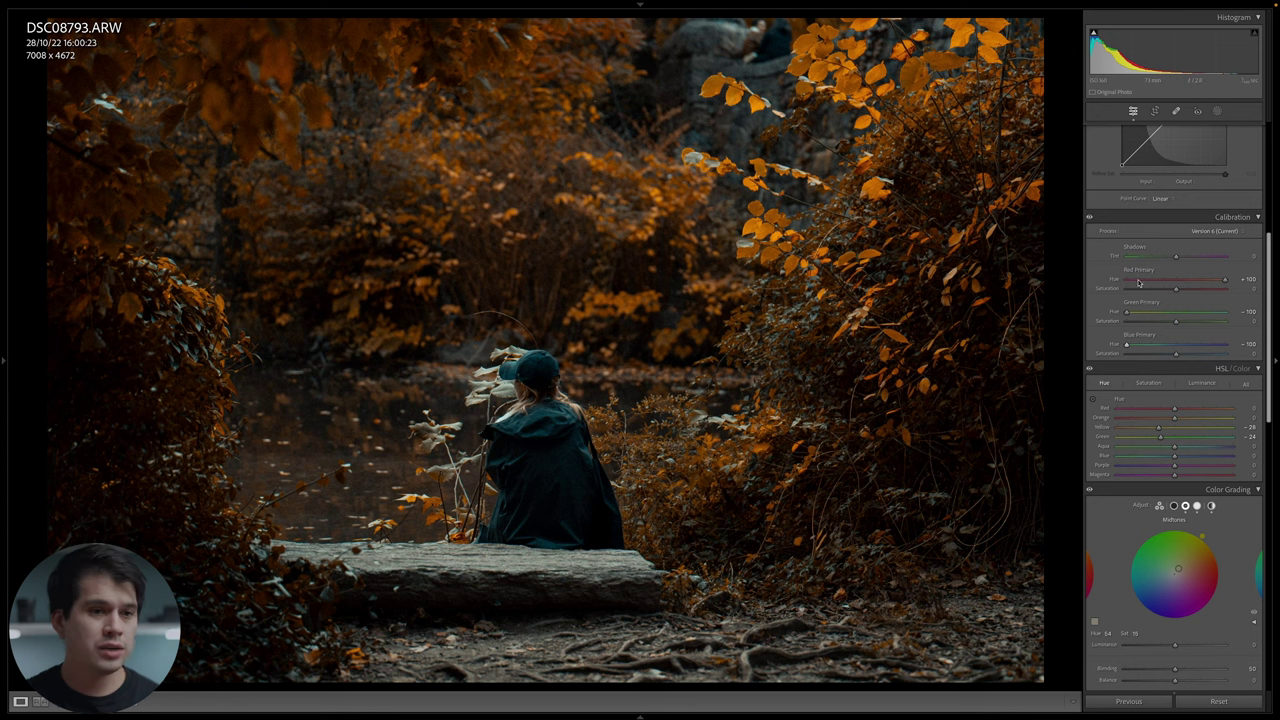
double_click(1134, 280)
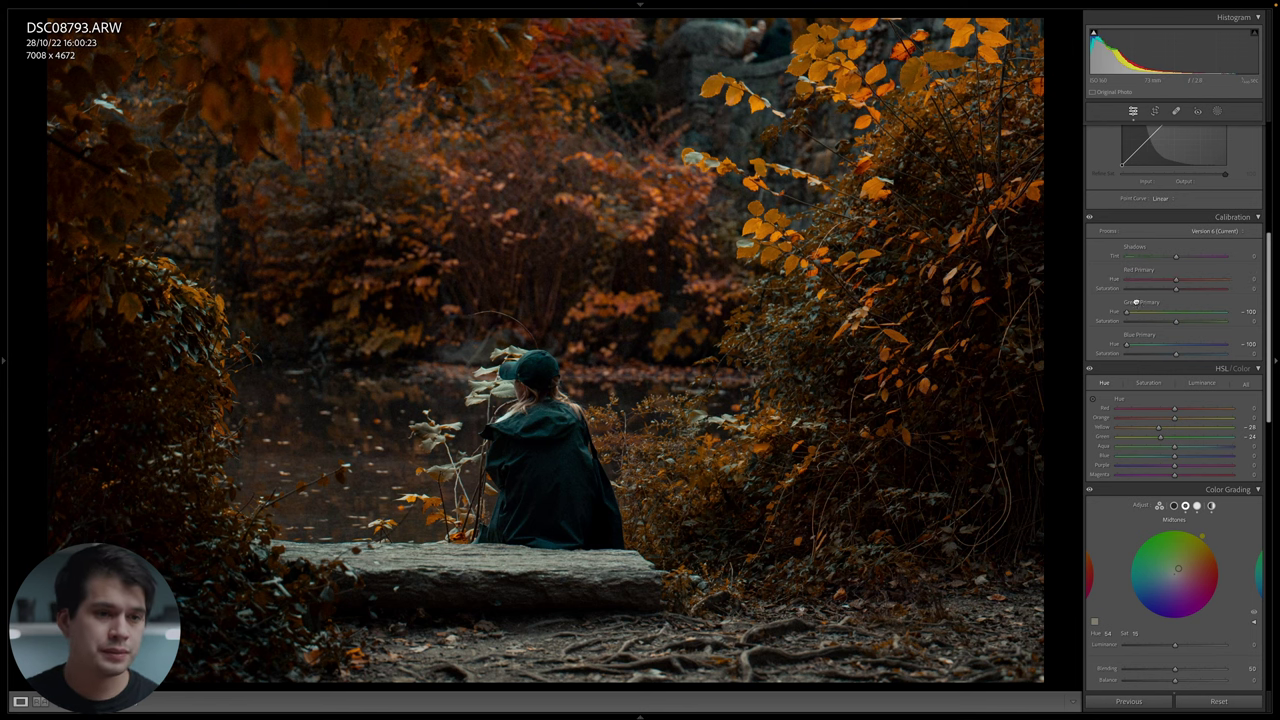
double_click(1137, 303)
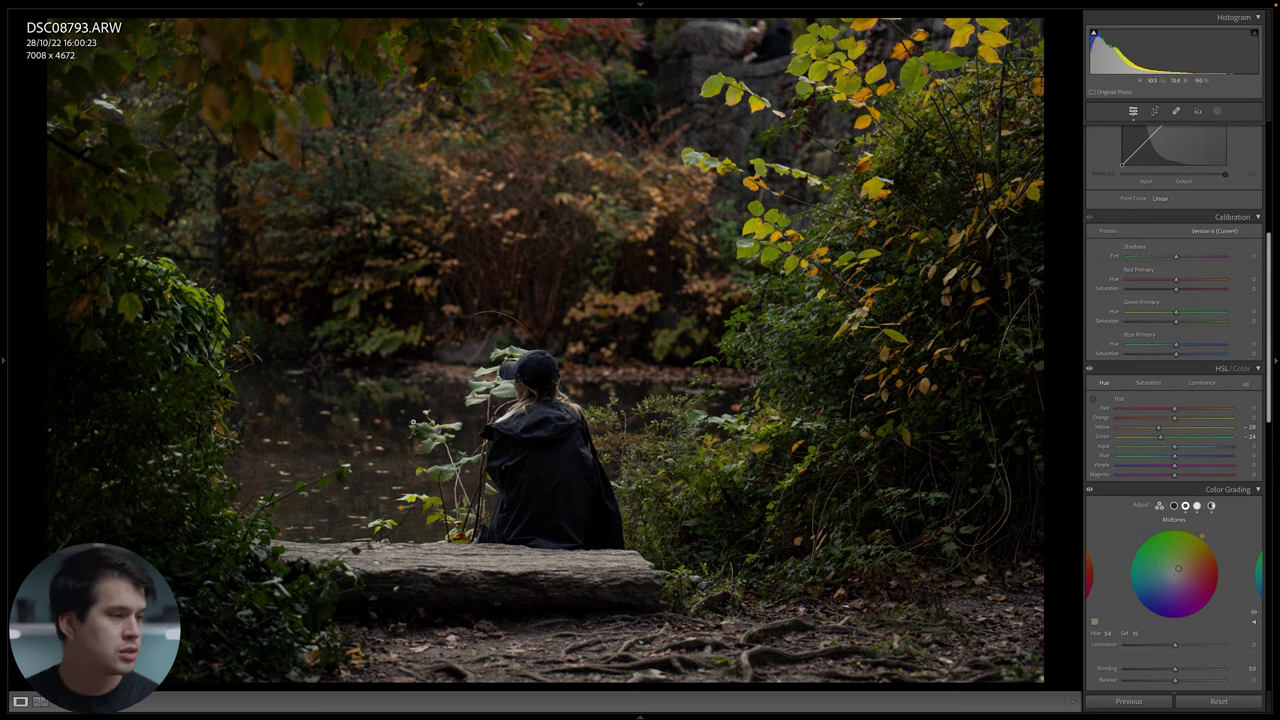
Set the Calibration Red Primary Hue to +18, checking the green foliage up close, and the Green Primary Hue to -10.
click(181, 373)
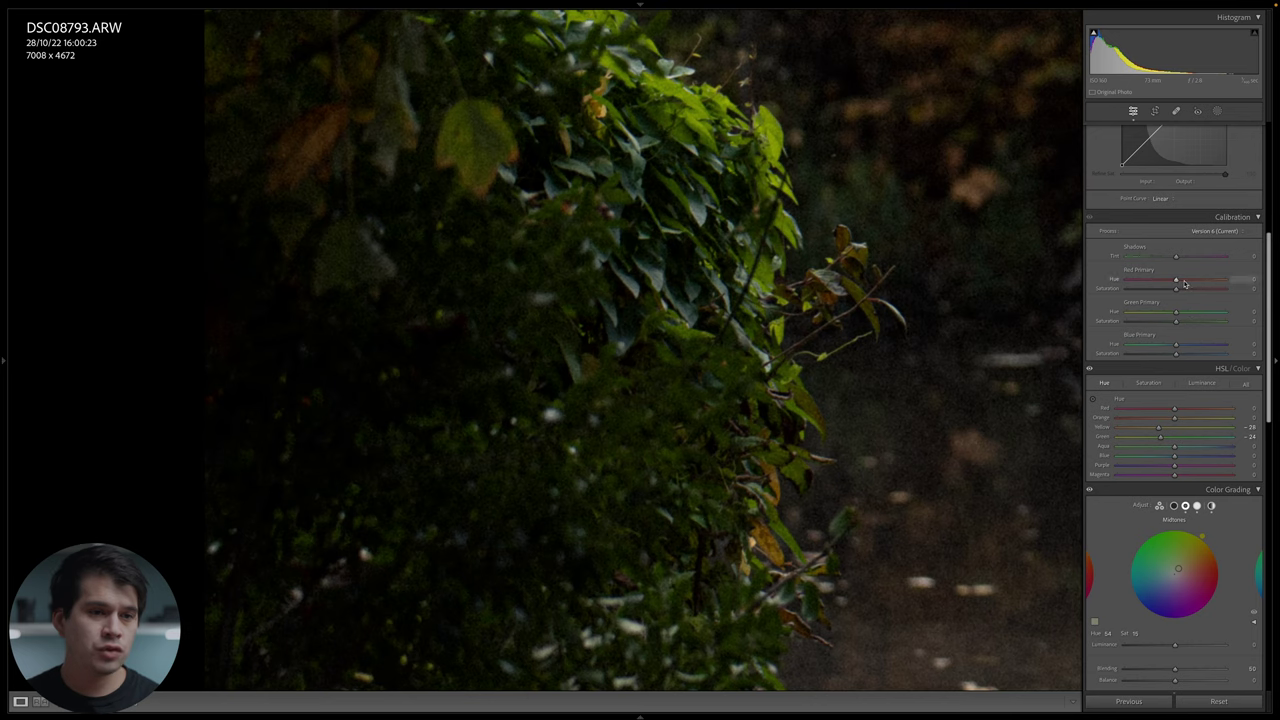
drag(1178, 283, 1149, 296)
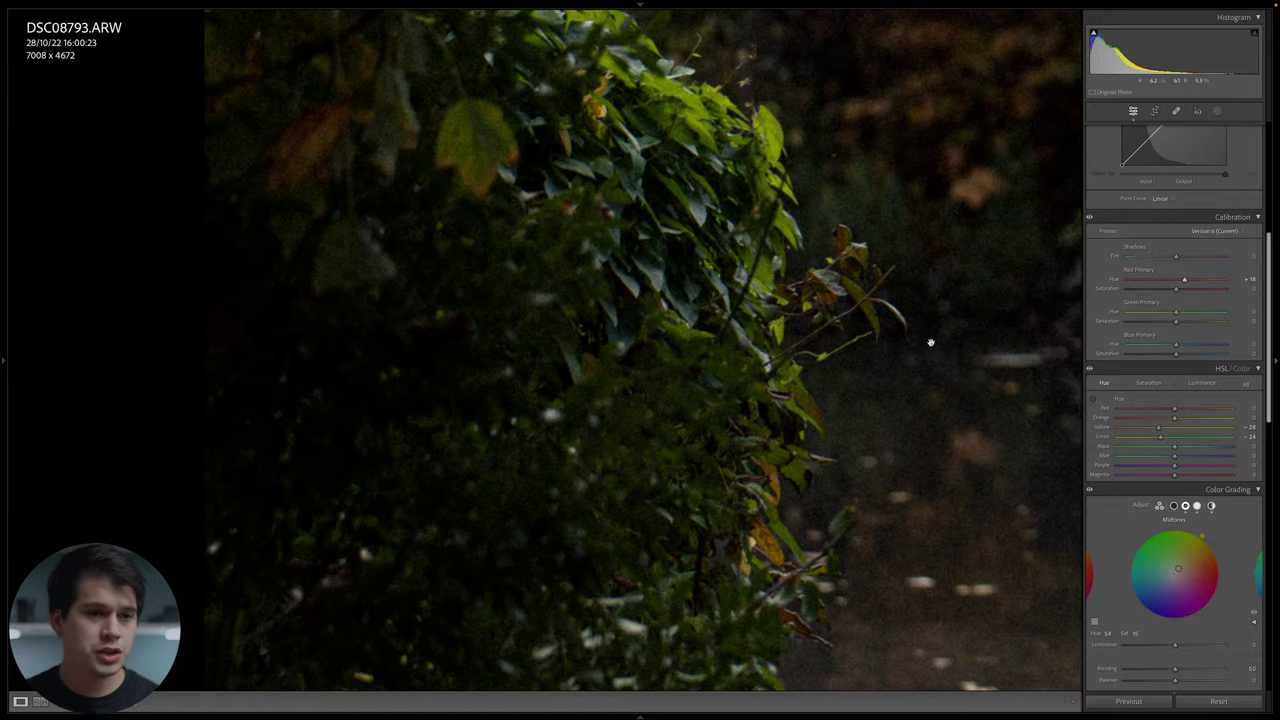
click(844, 340)
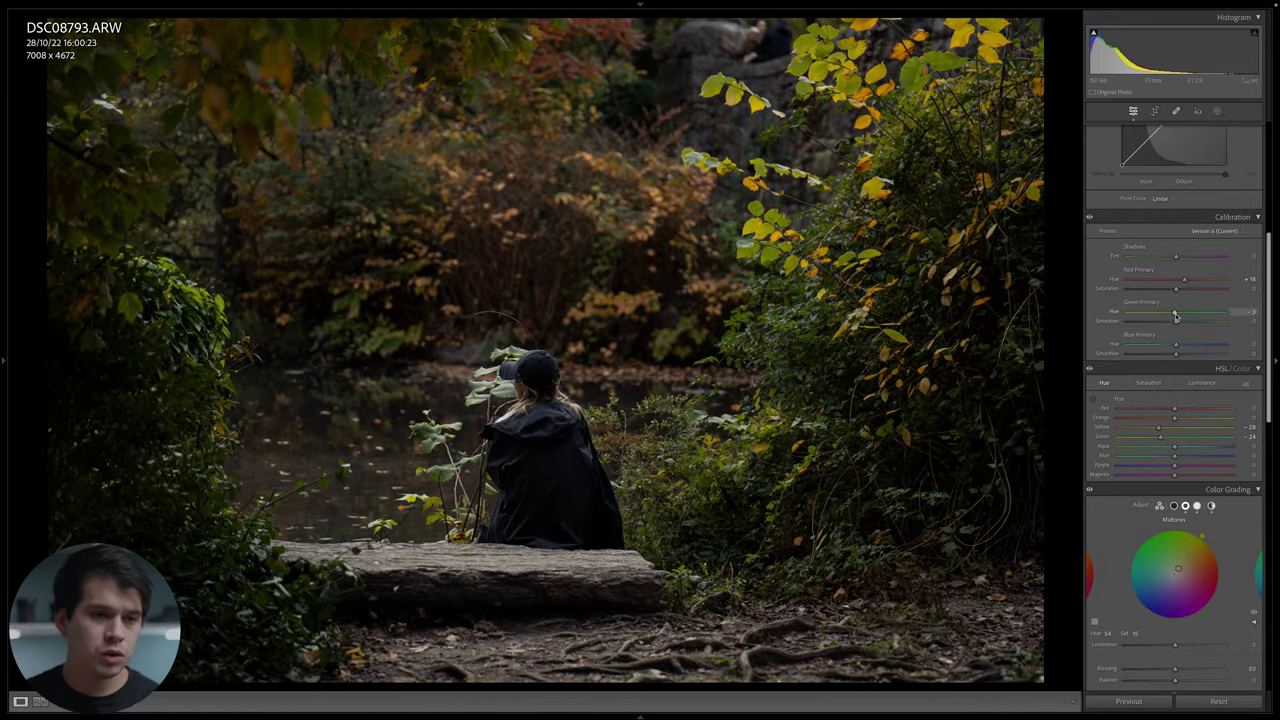
drag(1175, 312, 1047, 336)
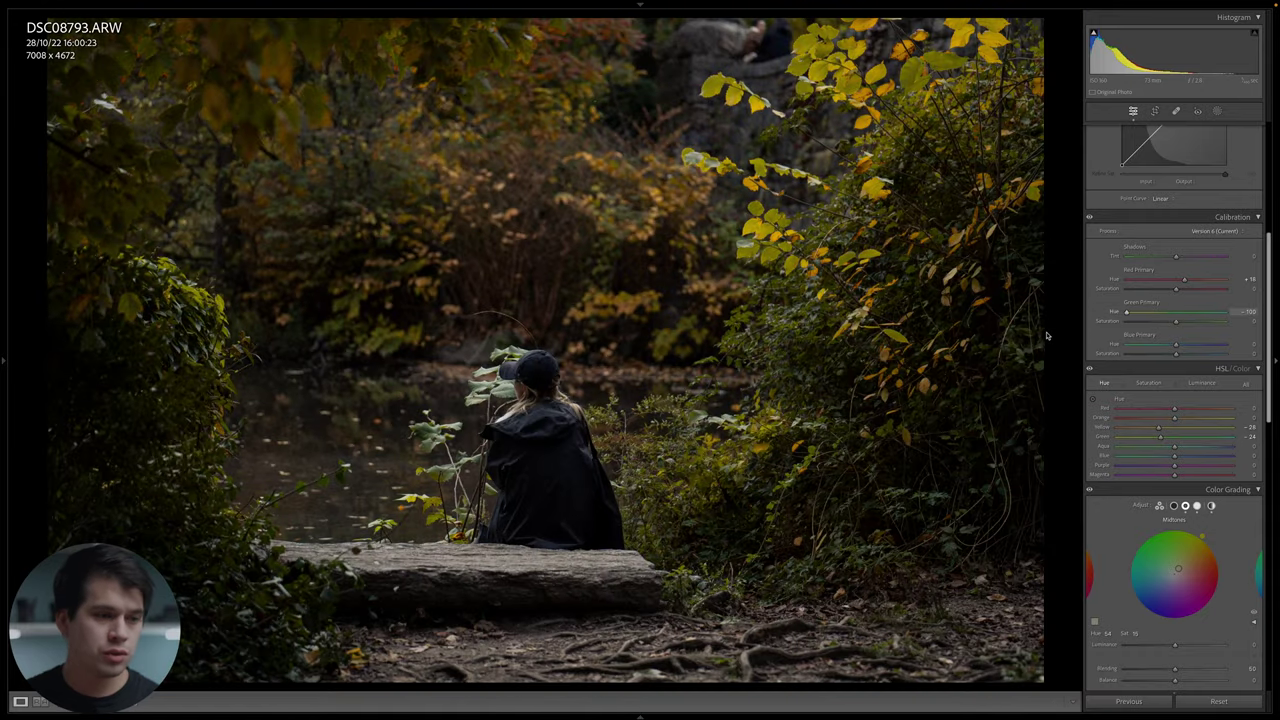
drag(1151, 326, 1168, 323)
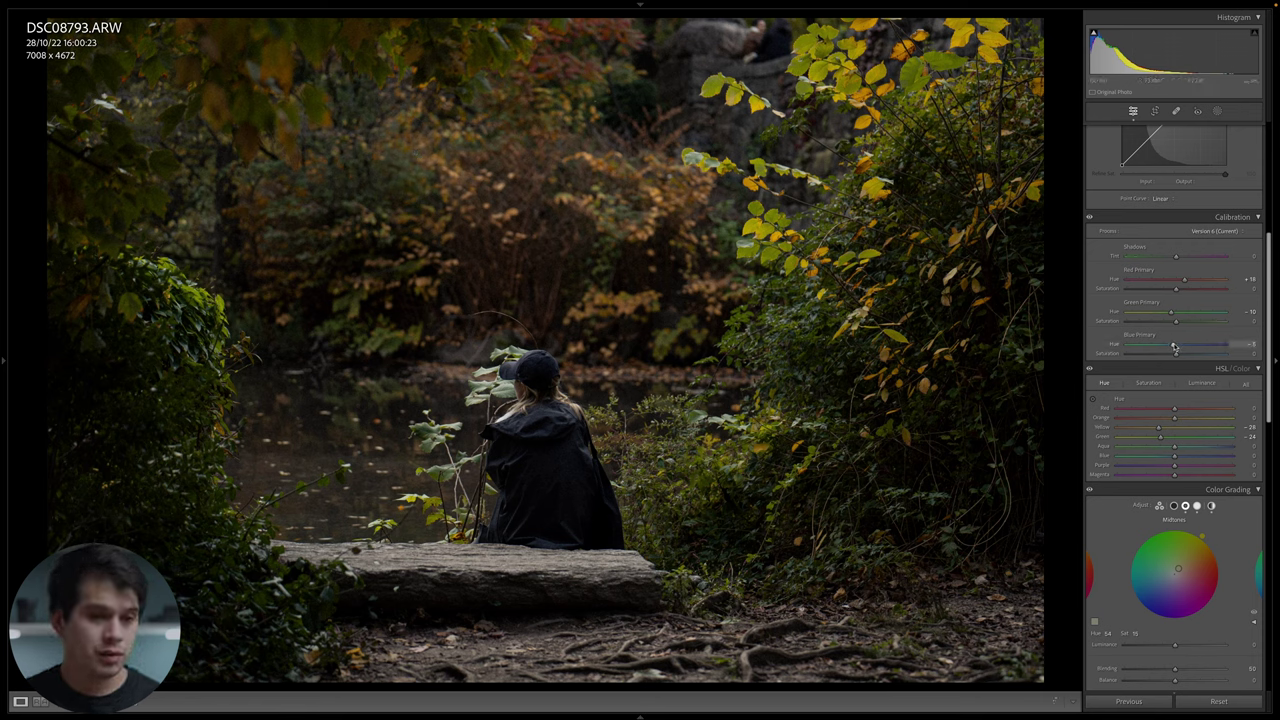
Set the Calibration Blue Primary Hue to -38, compare before and after, and inspect the yellow leaves up close.
drag(1175, 346, 1168, 345)
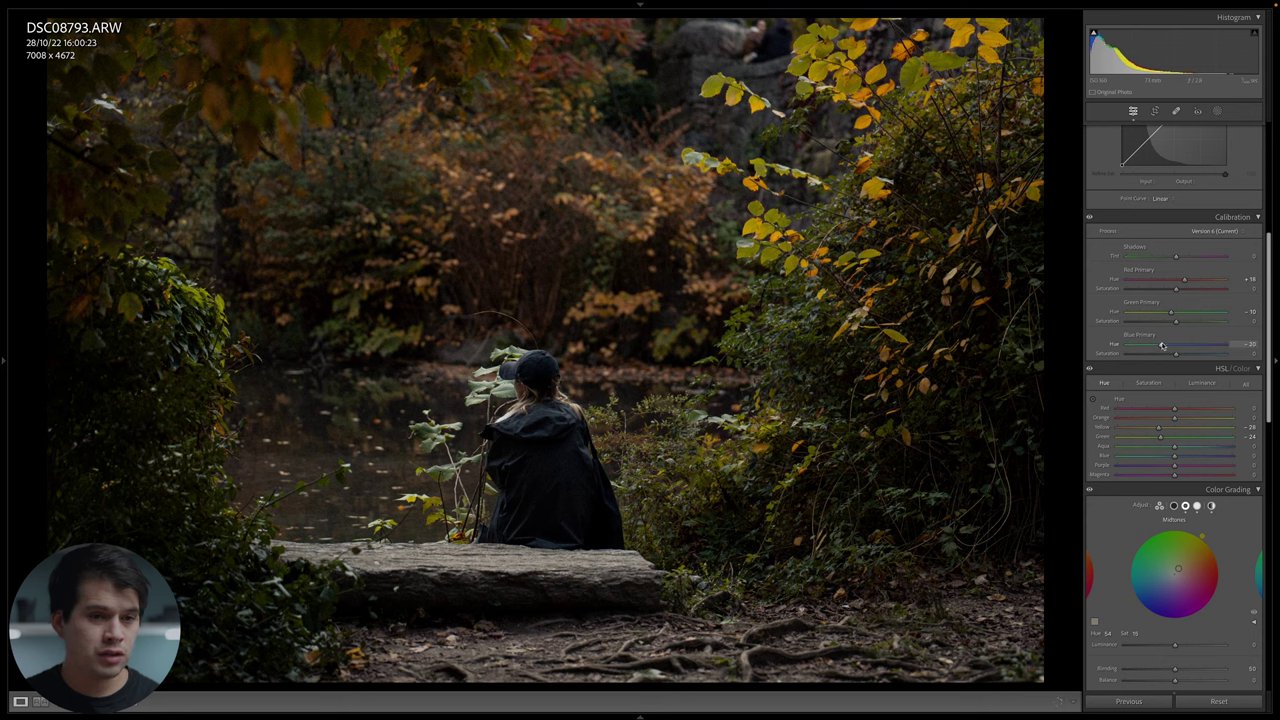
drag(1159, 345, 1157, 344)
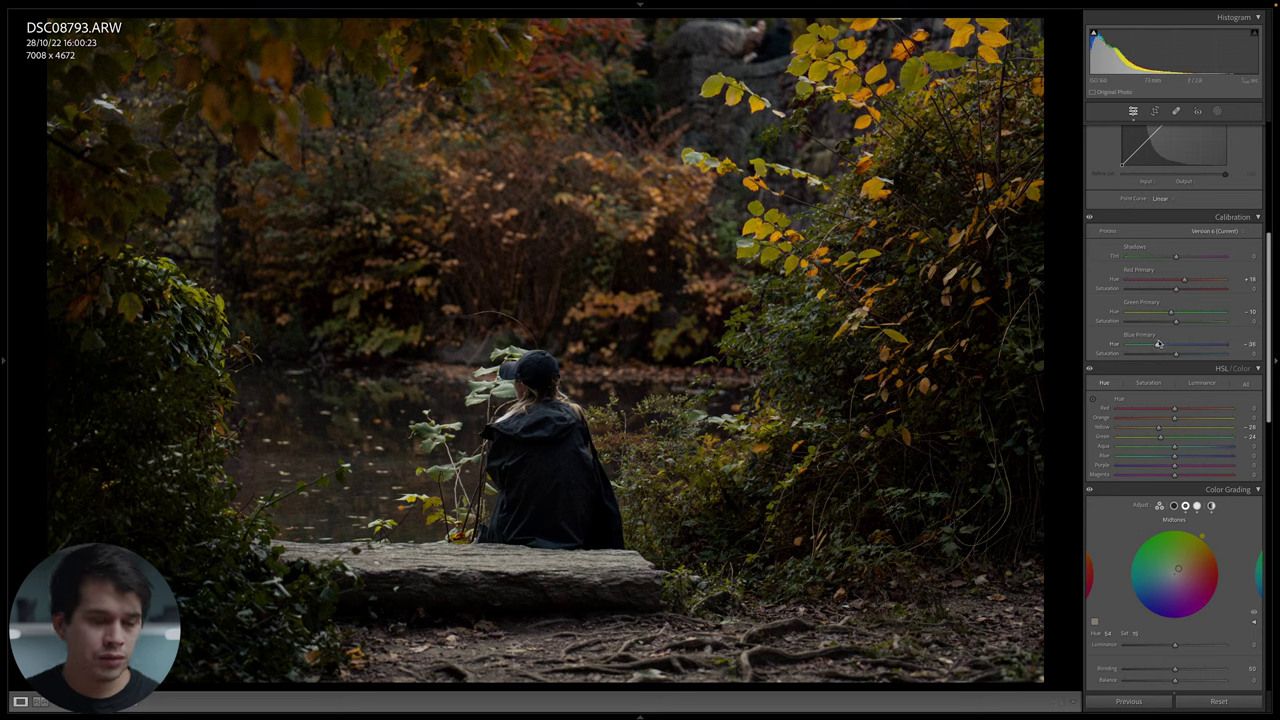
key(y)
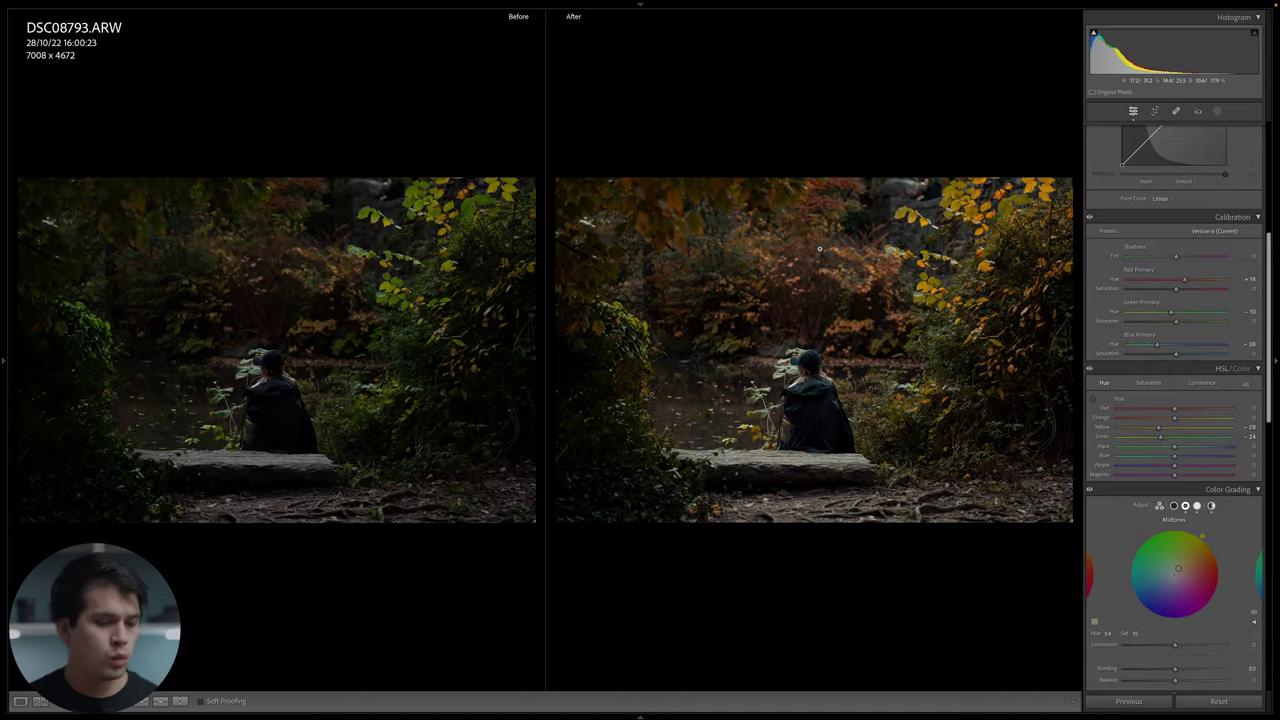
key(y)
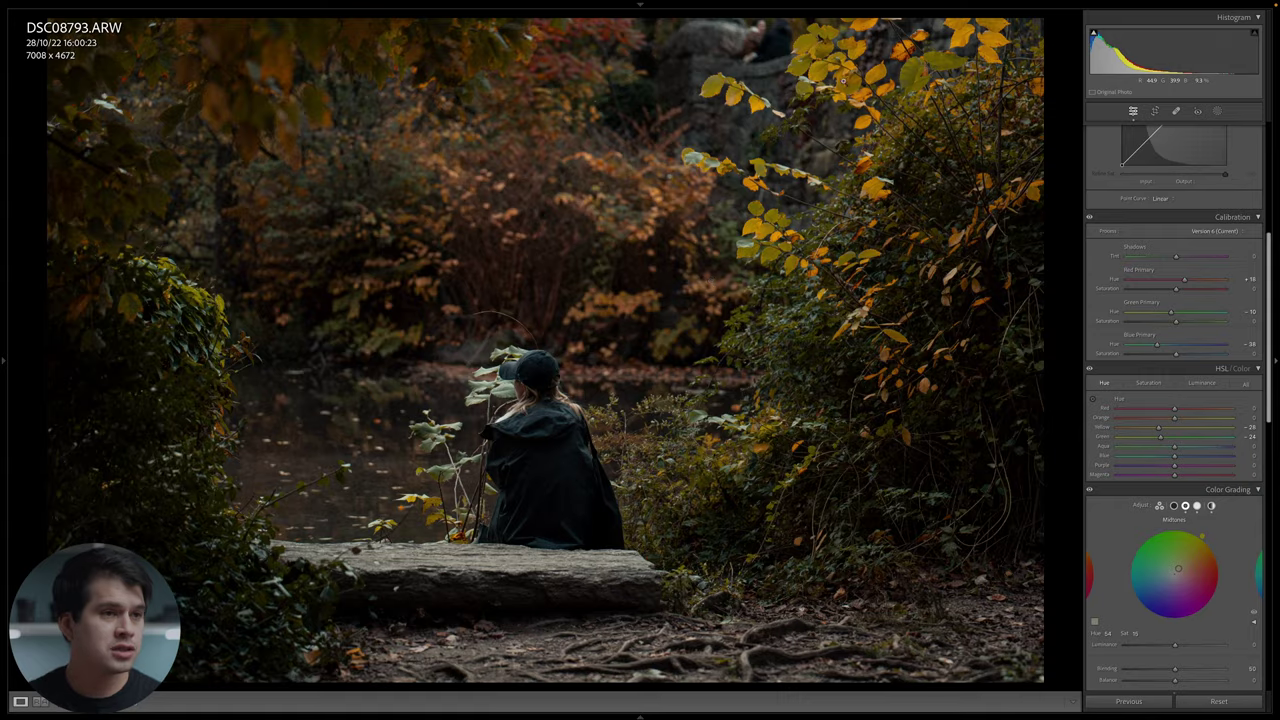
click(710, 281)
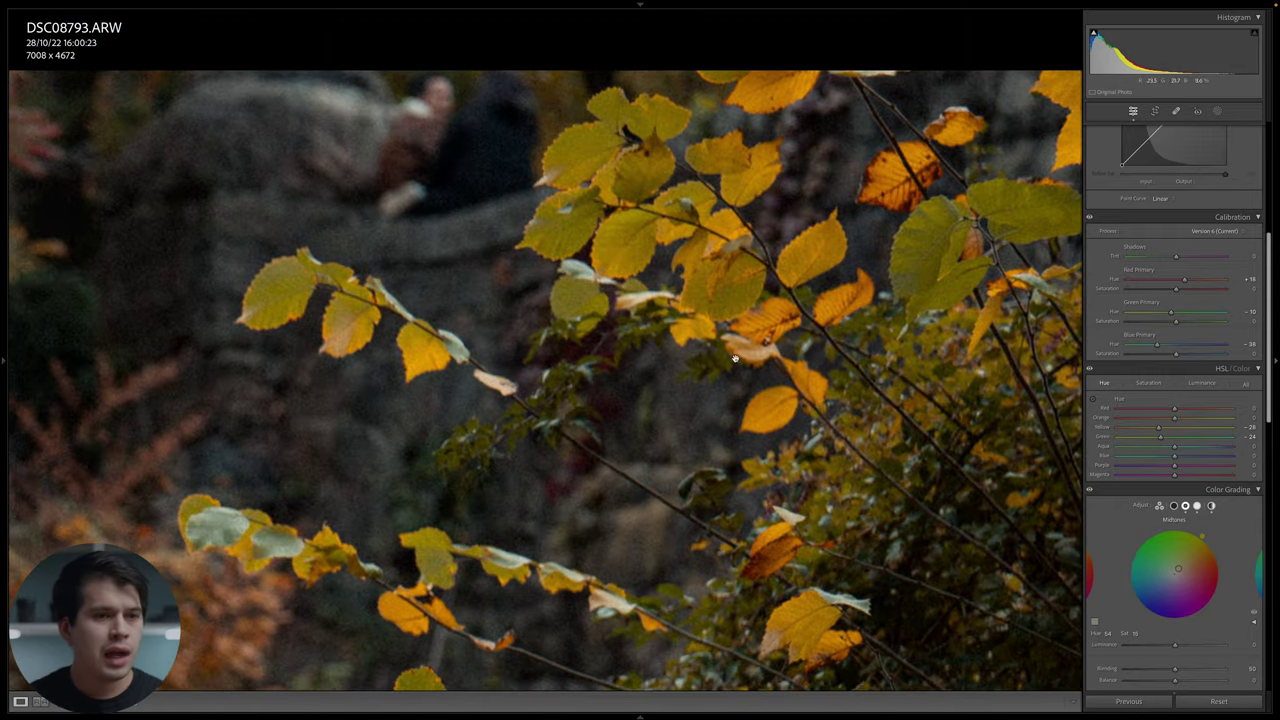
click(817, 283)
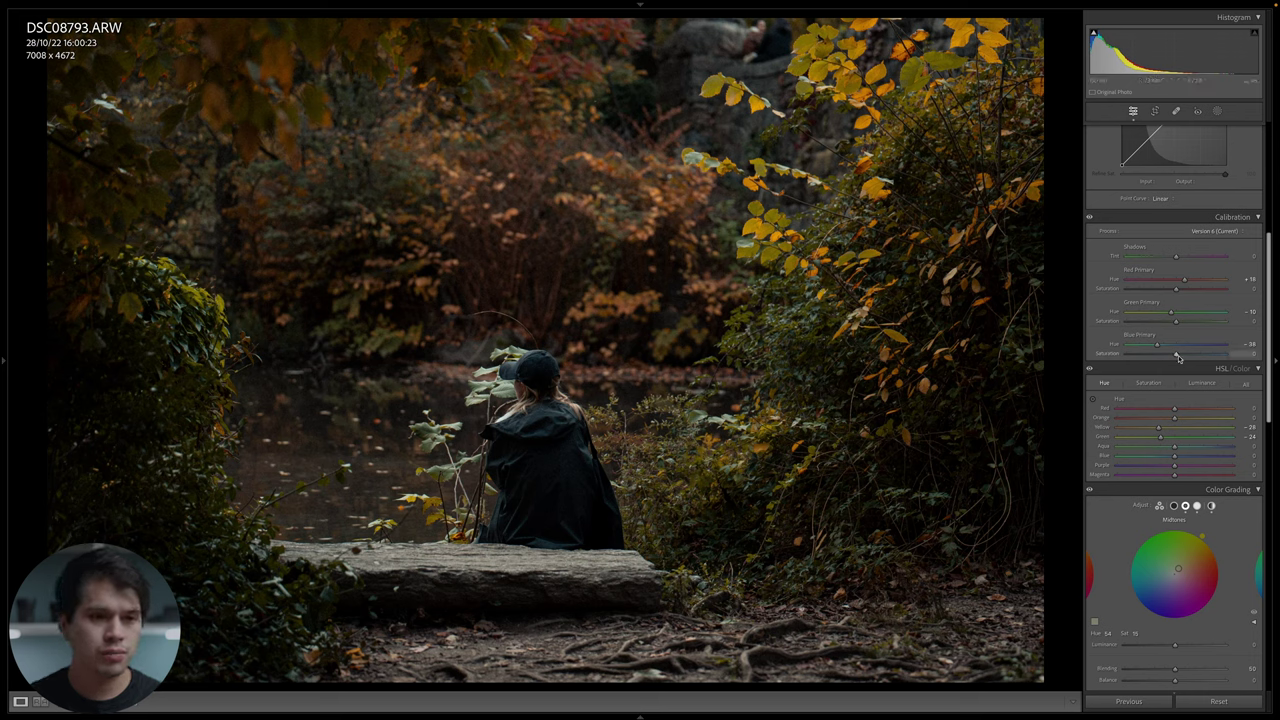
Try a Blue Primary Saturation of +100, inspect the jacket up close, and reset the value.
drag(1178, 358, 1254, 366)
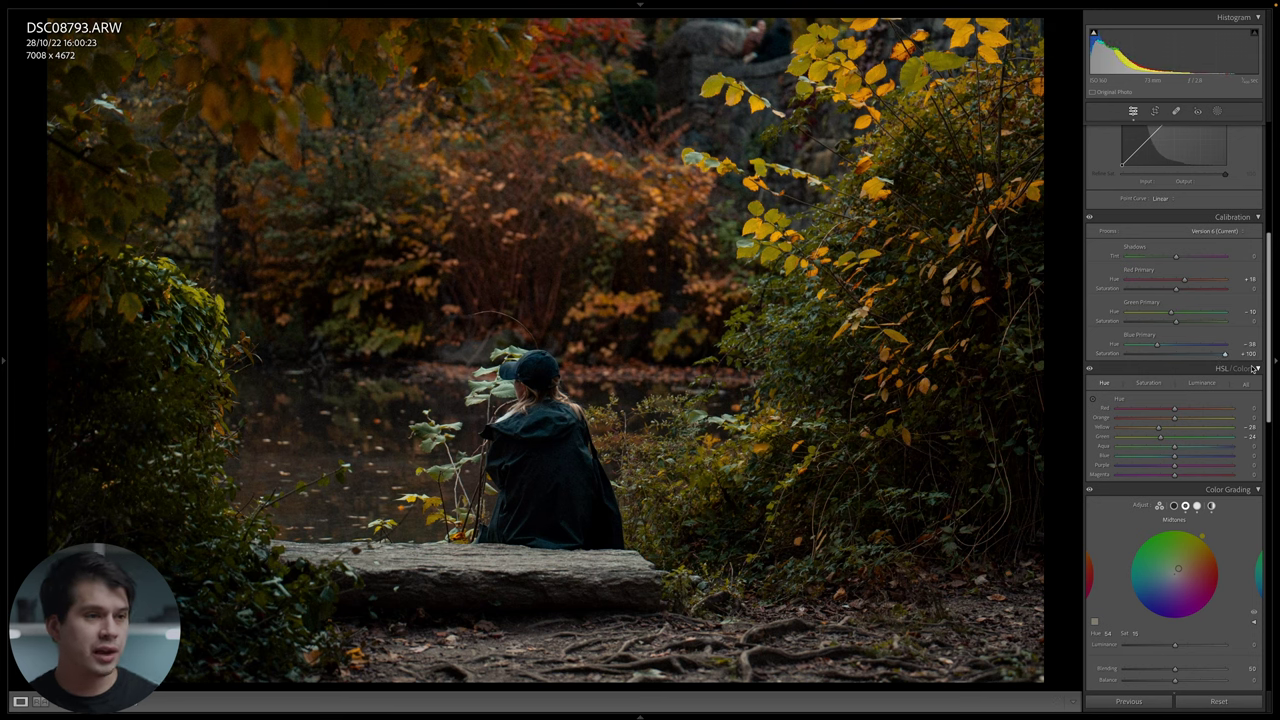
click(544, 459)
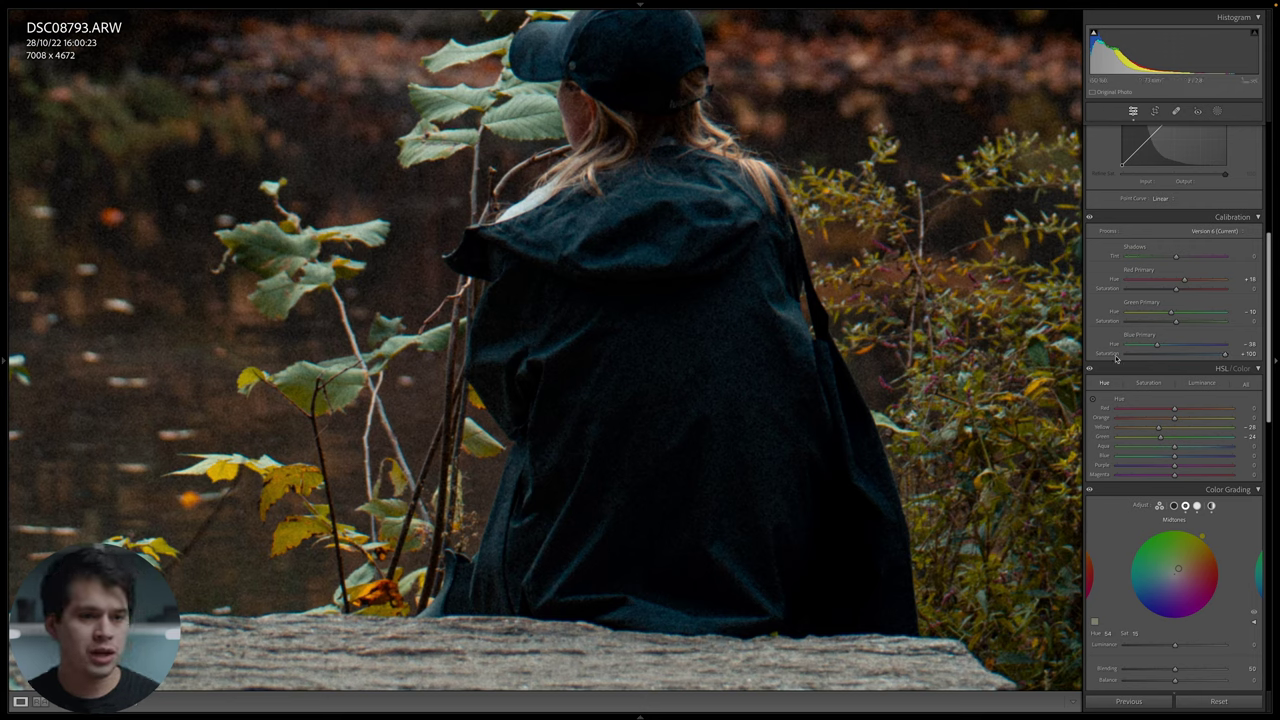
double_click(1117, 357)
key(z)
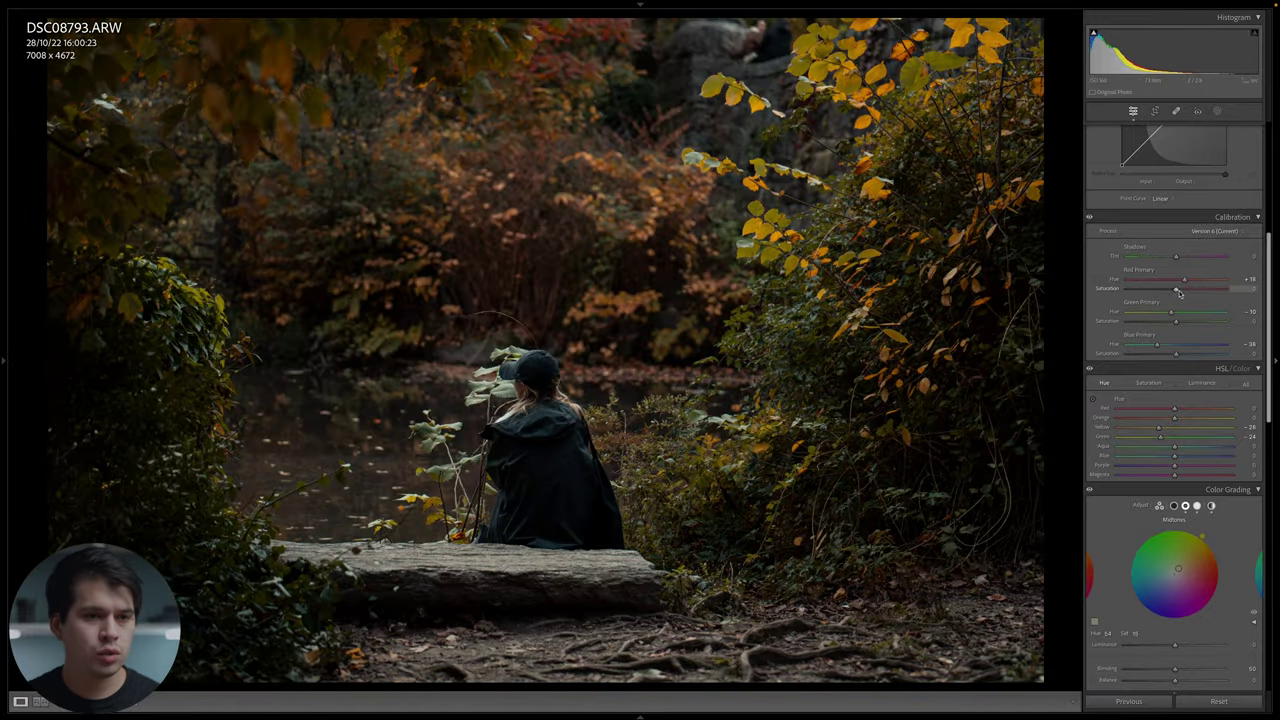
Set the Calibration Red Primary Saturation to +37, judging its effect up close on the yellow and orange leaves.
drag(1178, 291, 1208, 289)
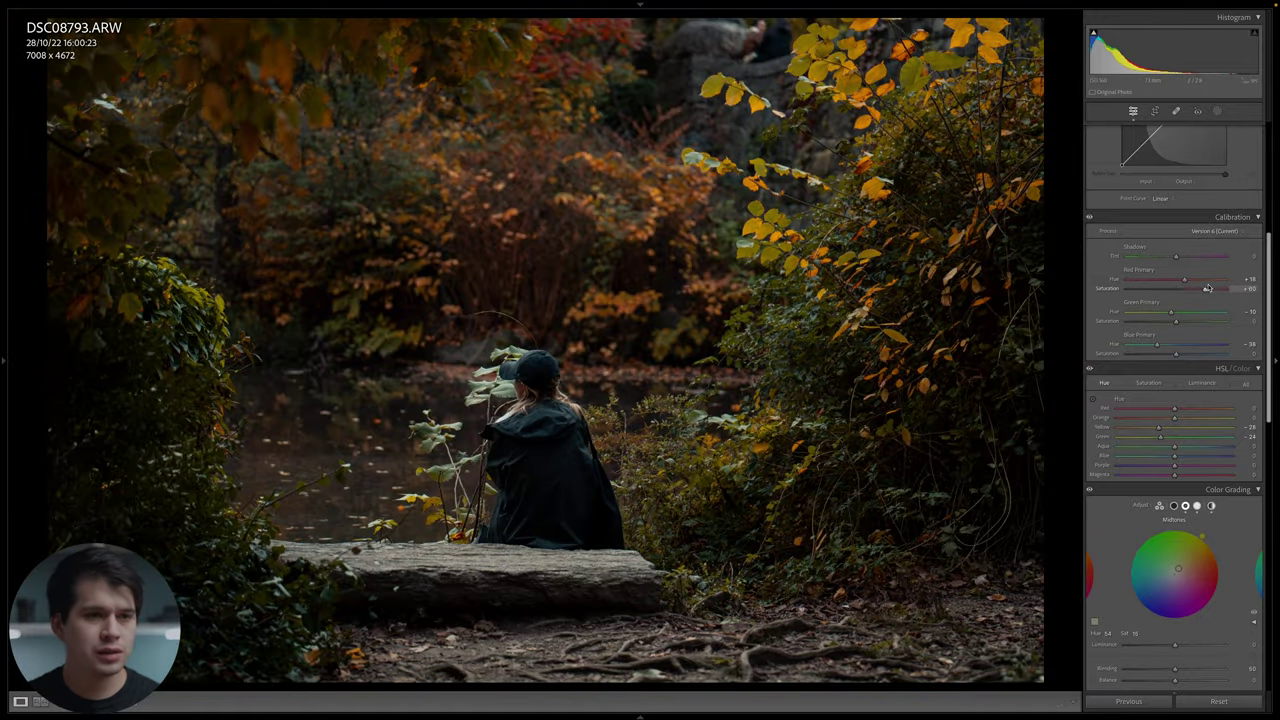
click(923, 73)
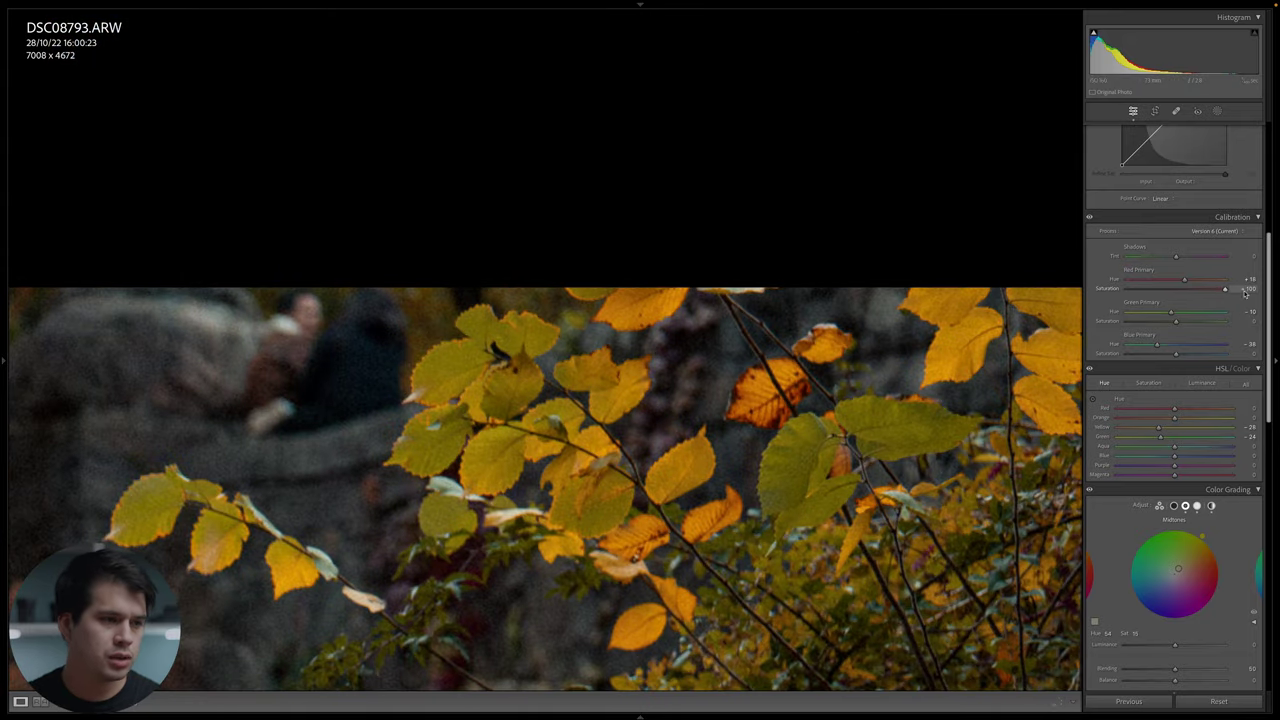
drag(1268, 296, 1192, 296)
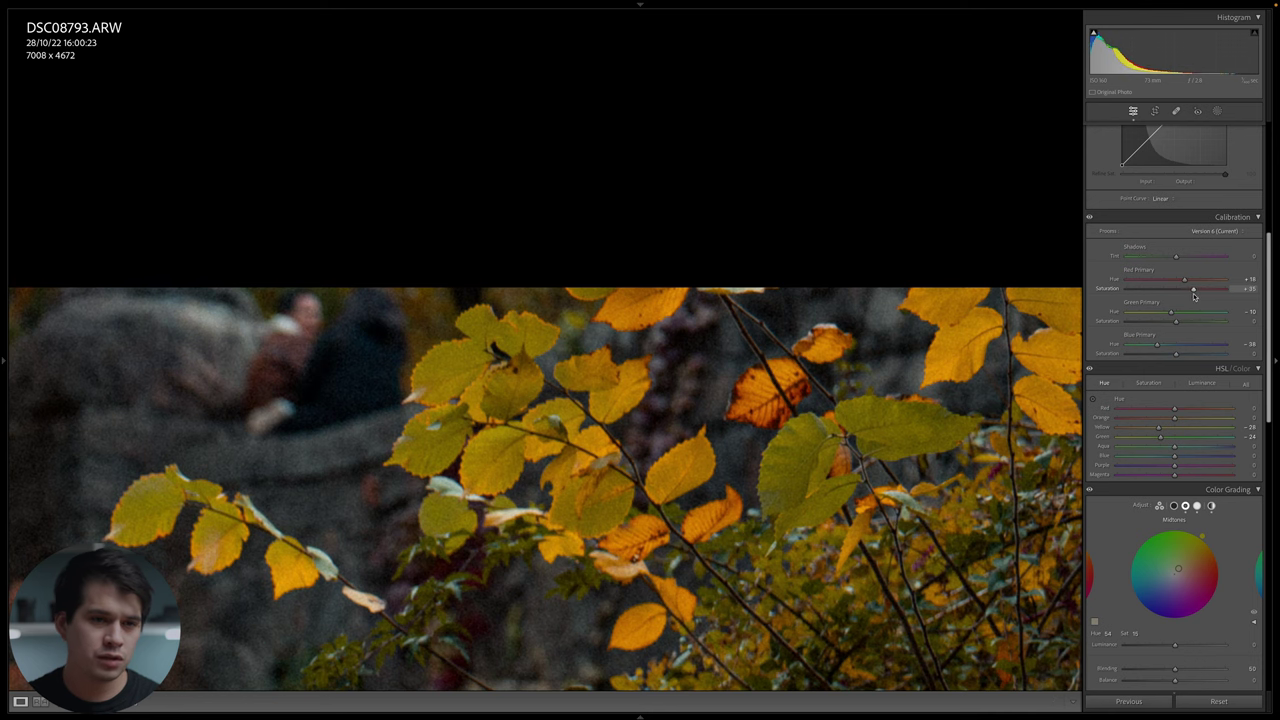
click(906, 381)
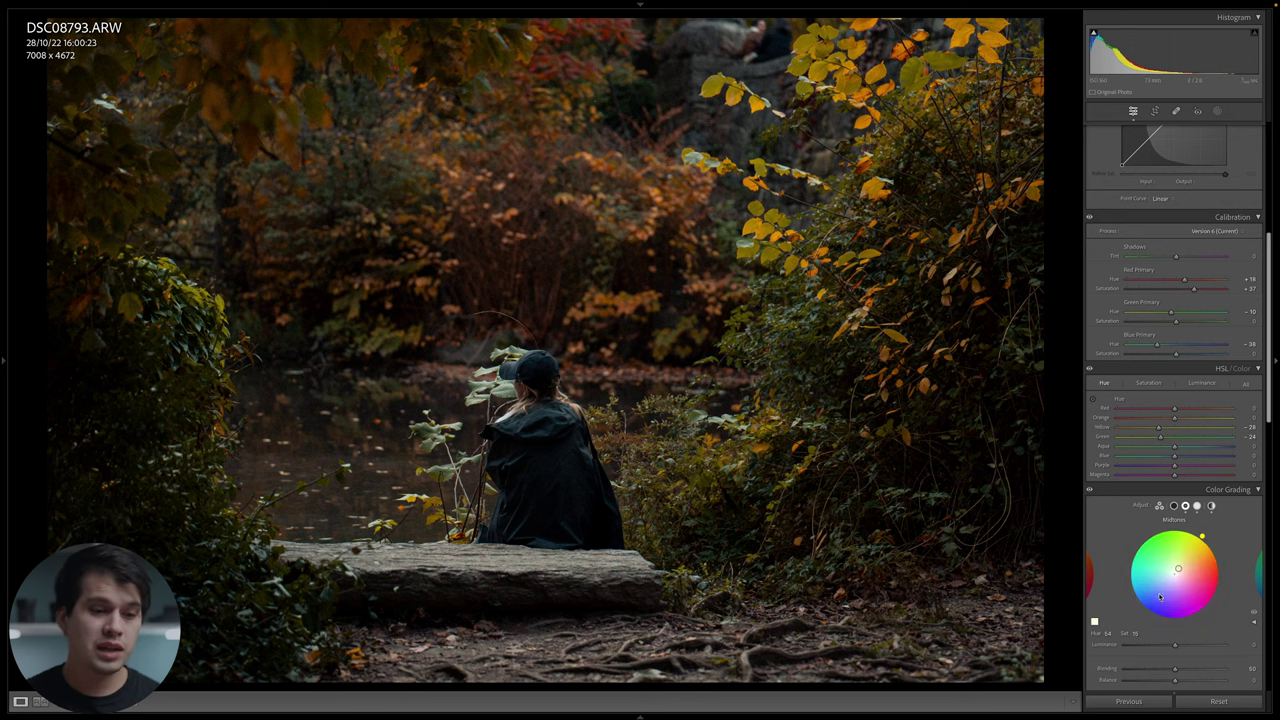
Set the HSL Saturation to -20 for Aqua and Blue and -10 for Green, and compare before and after.
click(1213, 504)
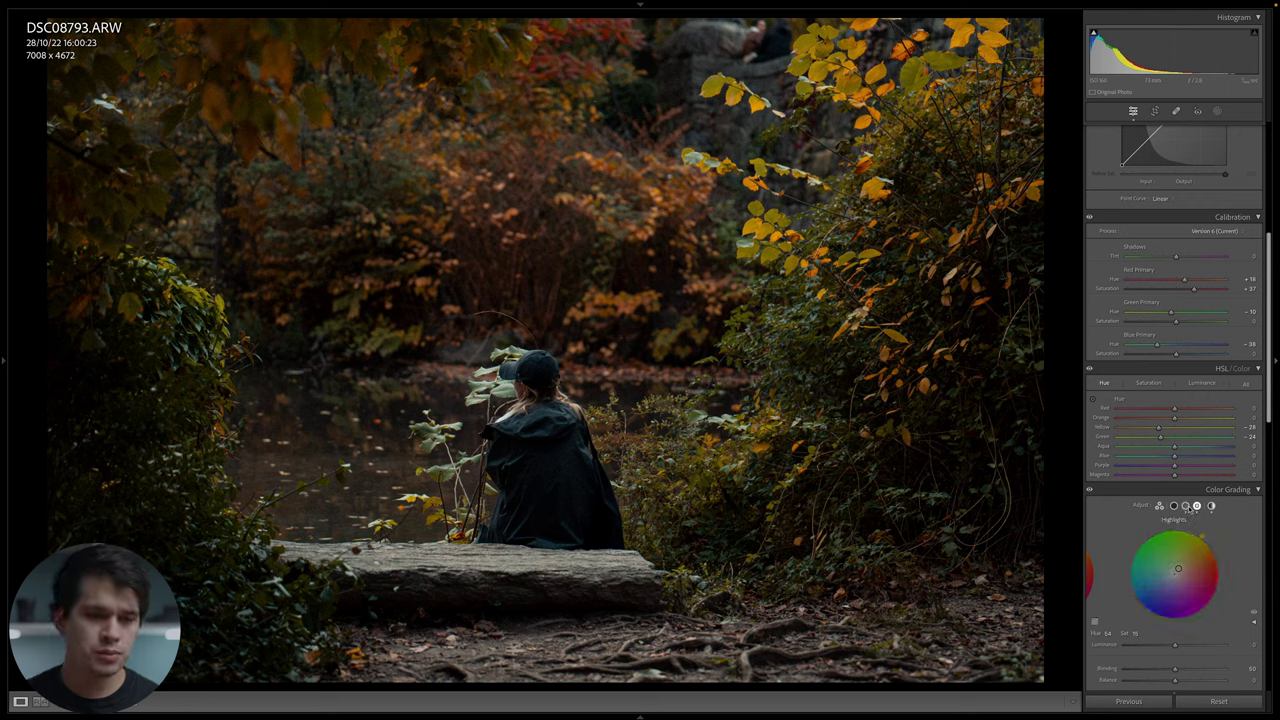
click(1200, 489)
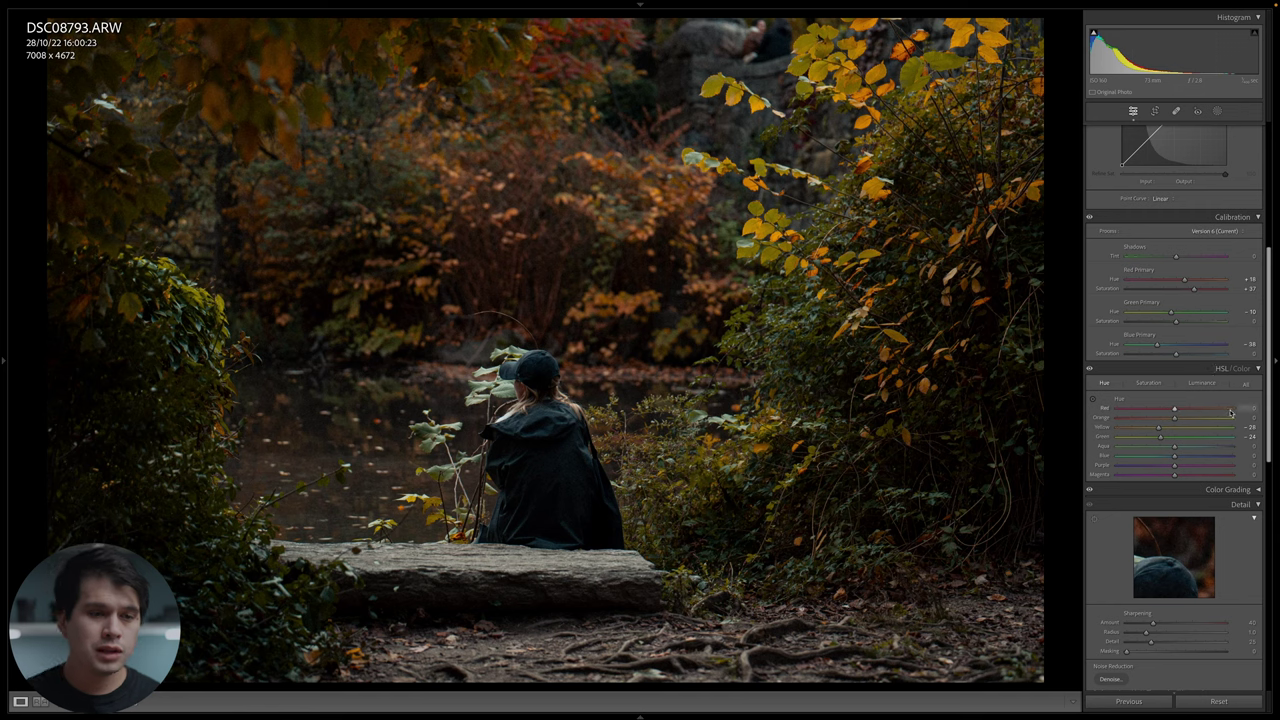
click(1155, 385)
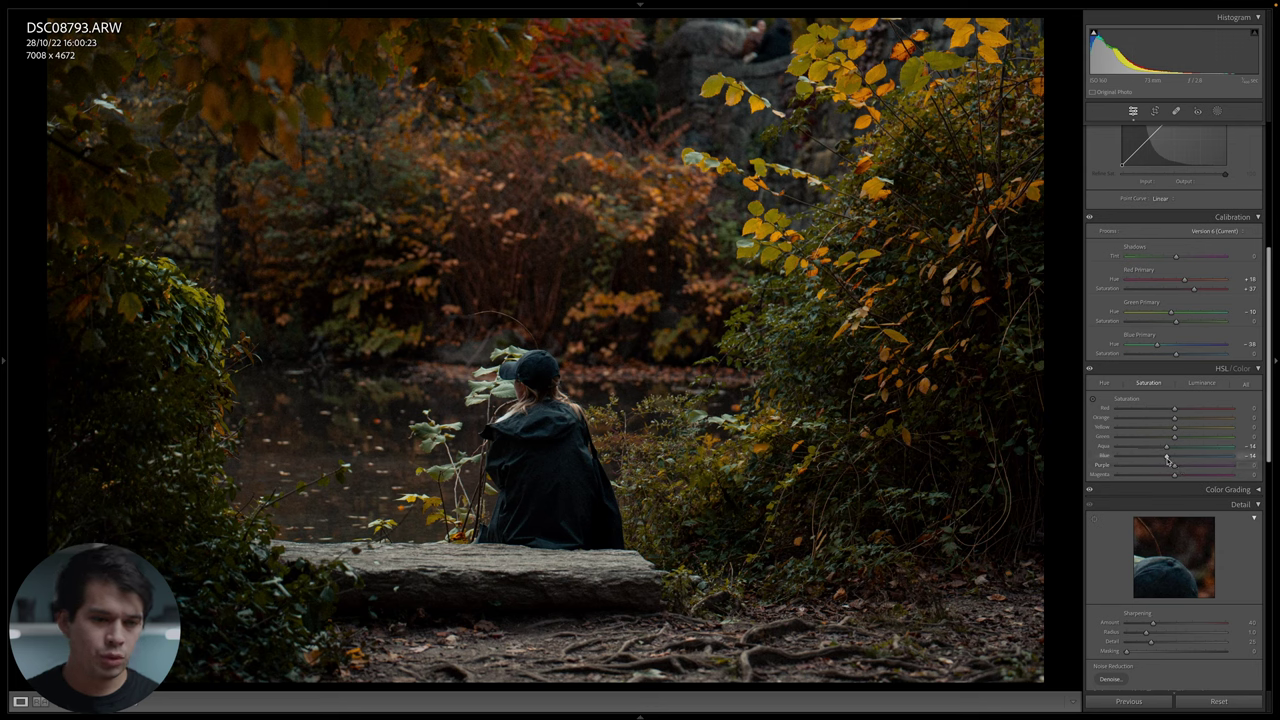
drag(1167, 458, 1163, 449)
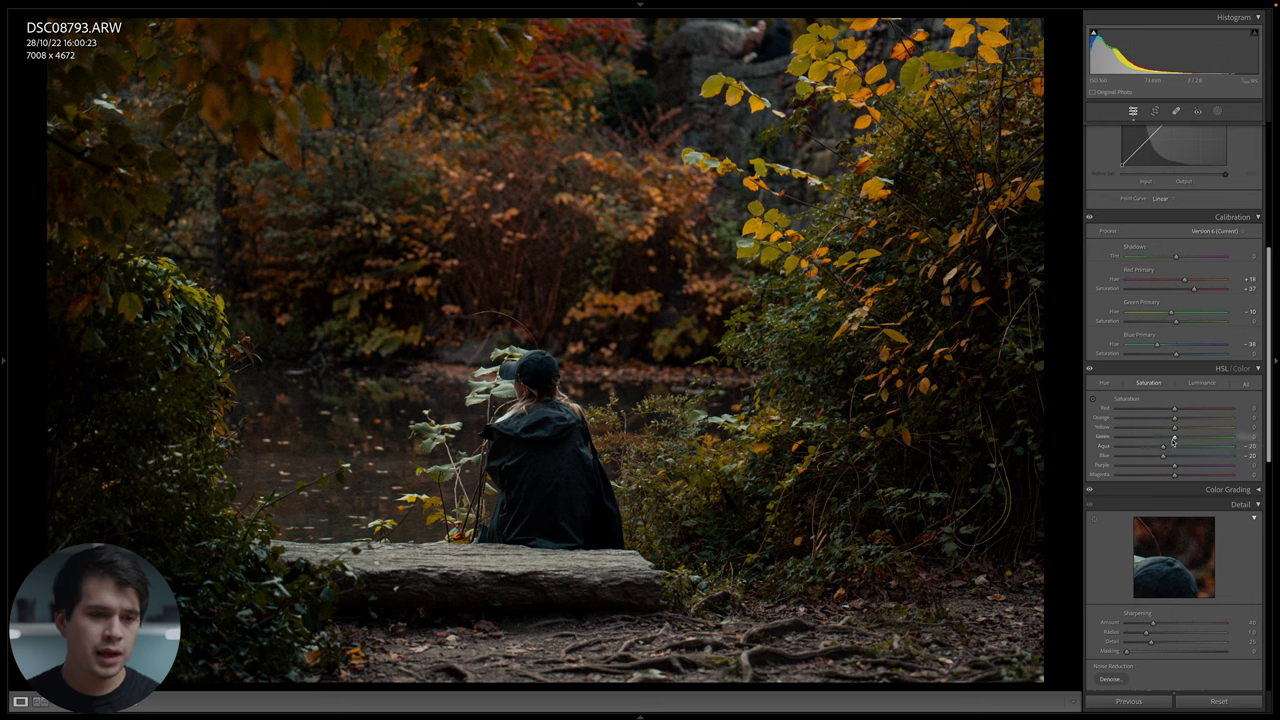
drag(1174, 440, 1168, 441)
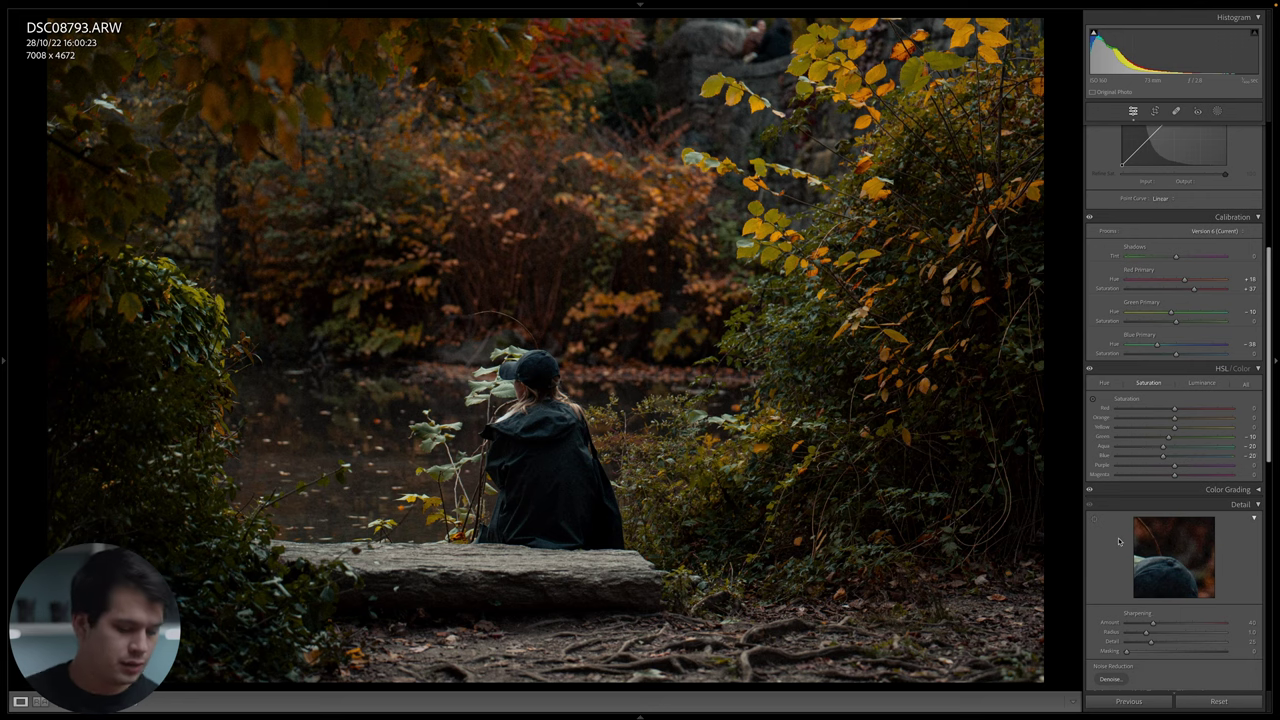
key(y)
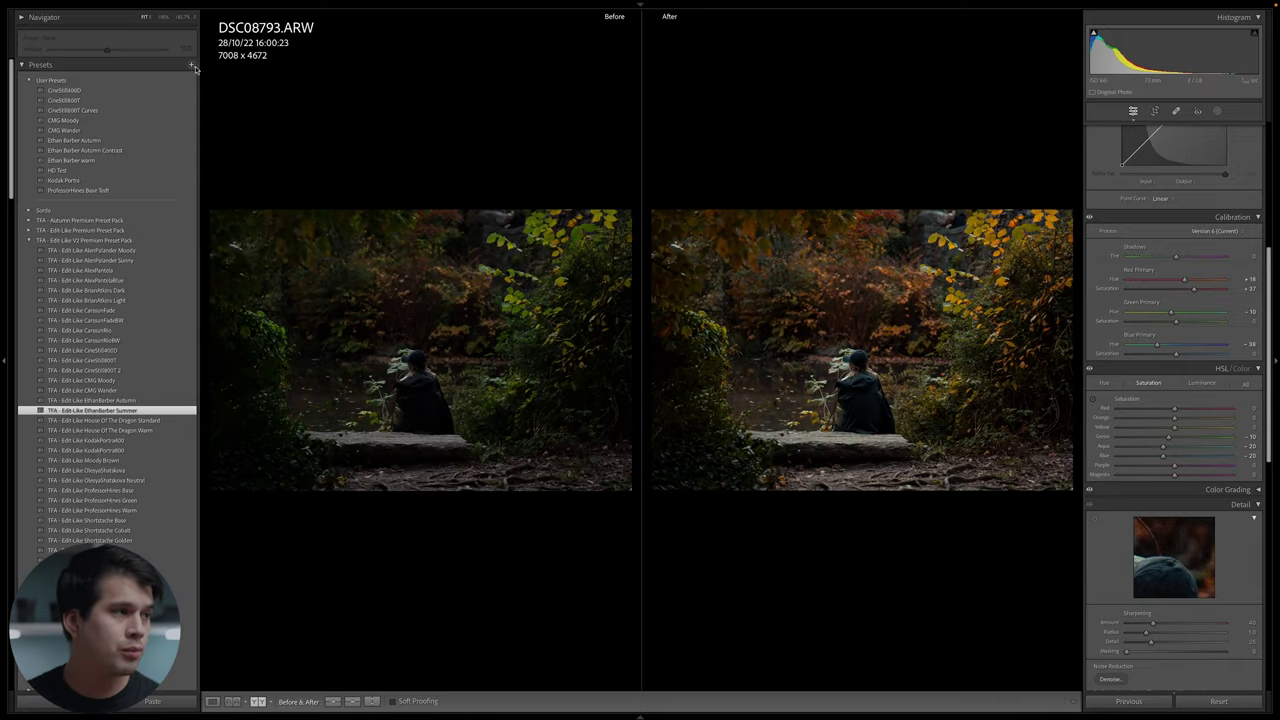
Apply the EthanBarber Summer preset to the red-cap portrait DSC08776 and switch it to the EthanBarber Autumn preset.
click(192, 66)
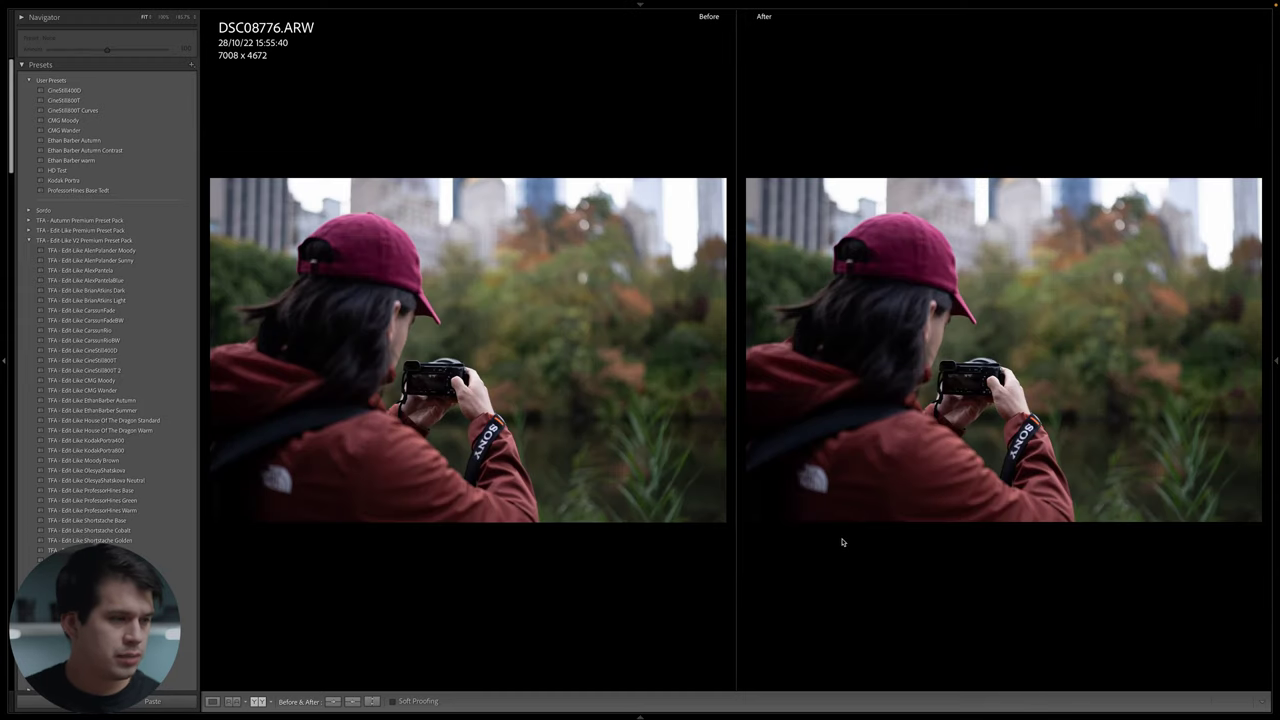
click(156, 413)
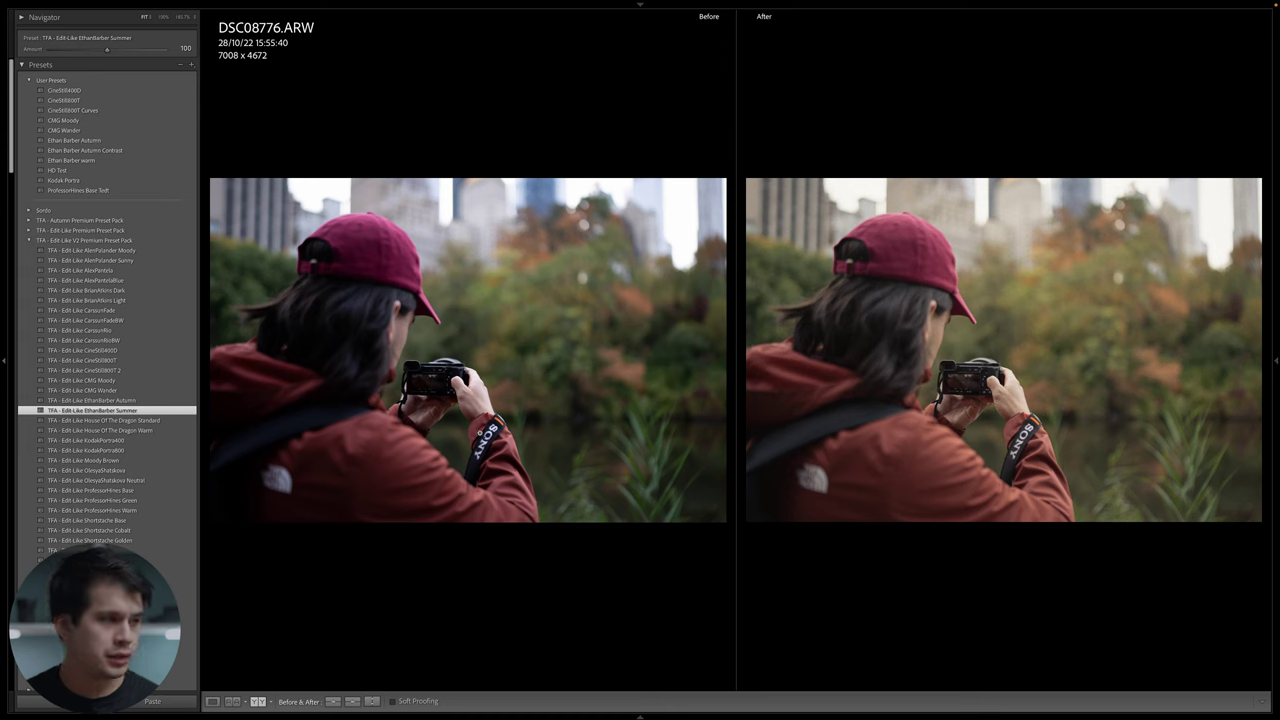
click(190, 400)
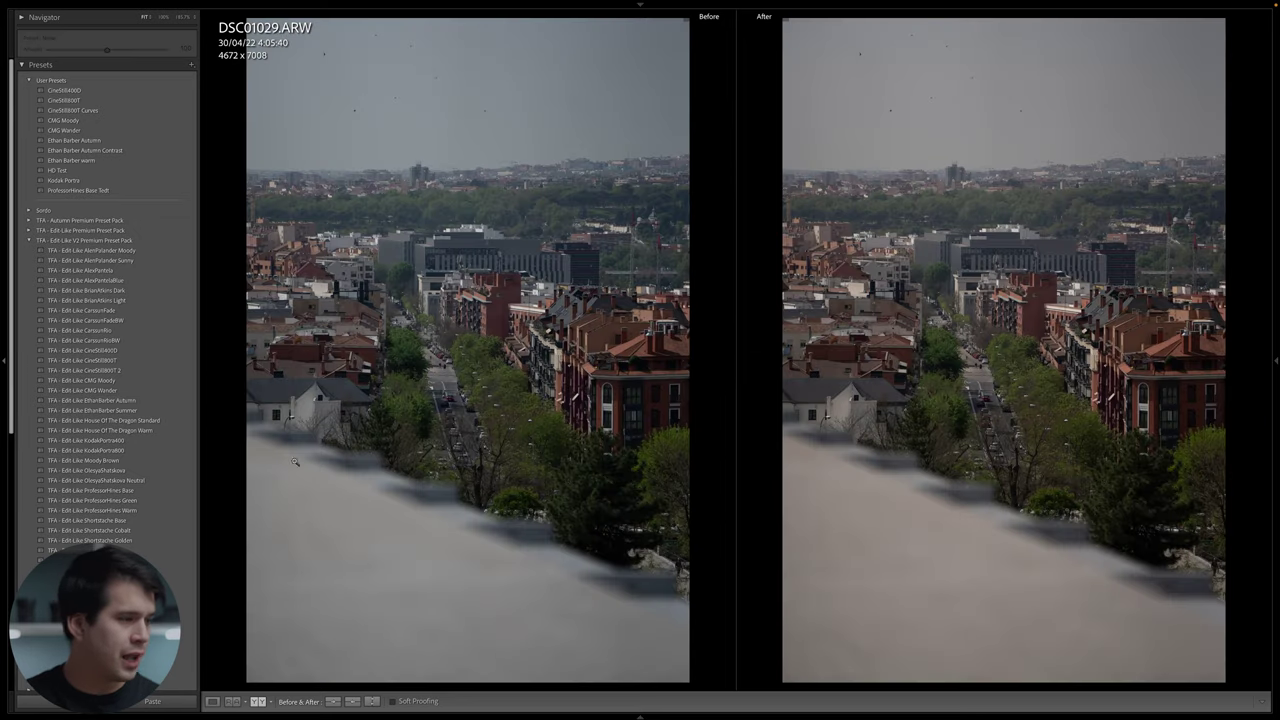
Try the EthanBarber Summer preset on the city photo DSC01029 and inspect the street trees up close.
click(110, 410)
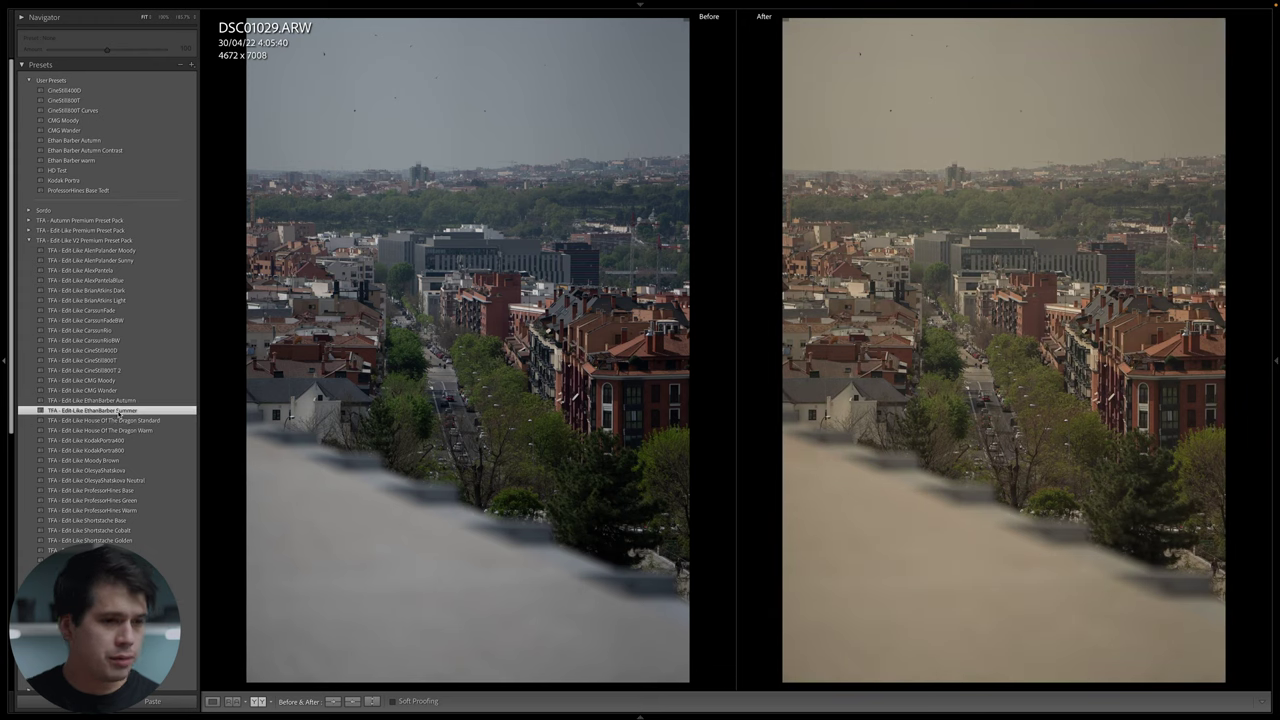
click(1090, 432)
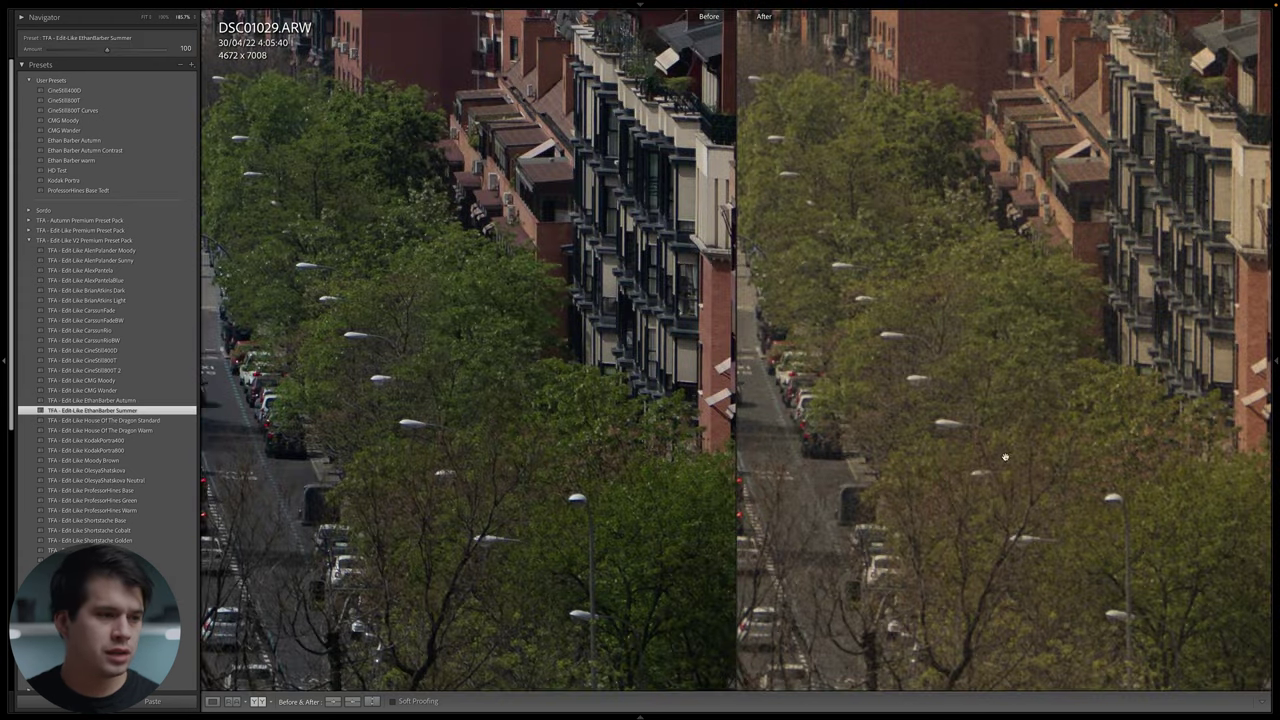
click(990, 285)
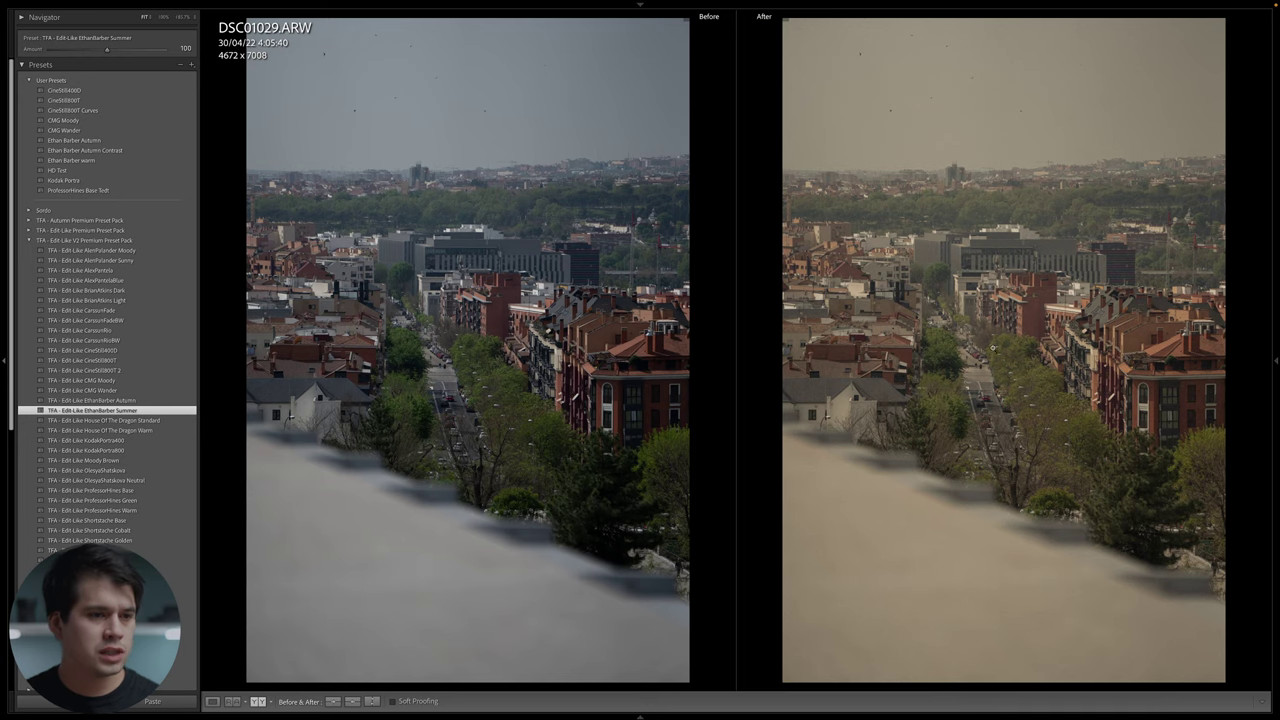
Apply the EthanBarber Autumn preset to the city photo DSC01029 and examine the tree colors up close.
click(185, 401)
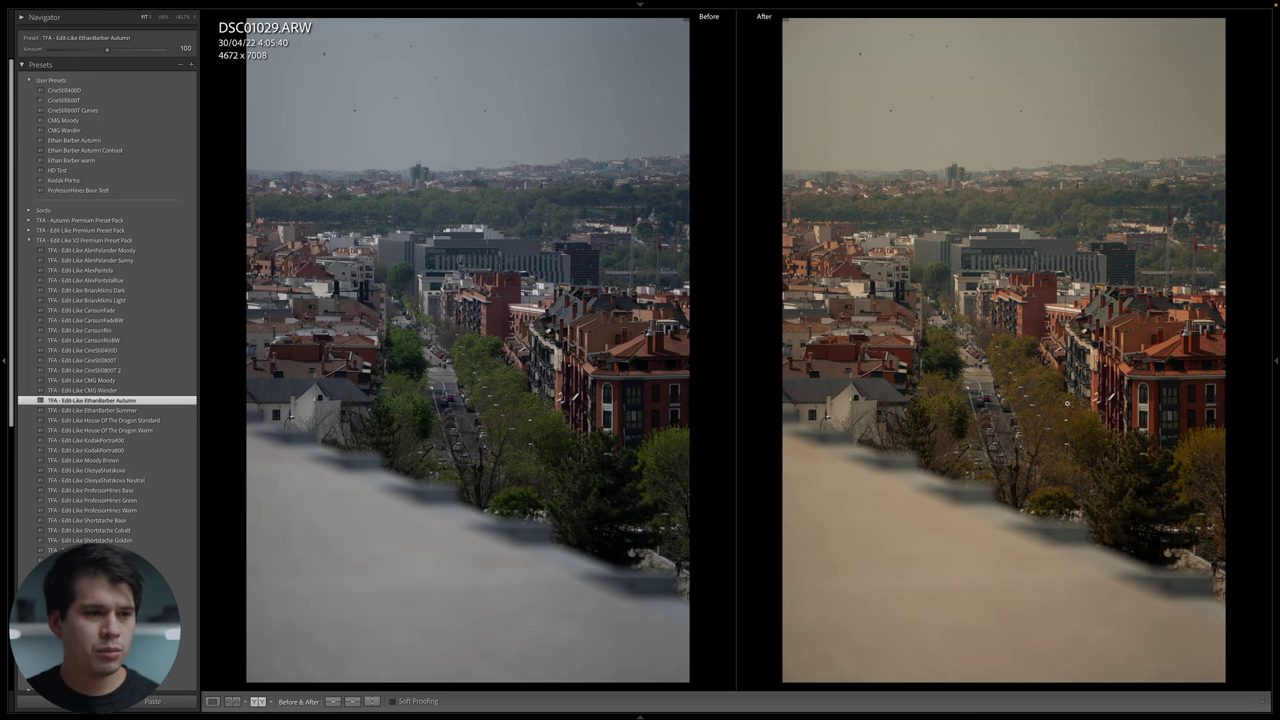
click(1032, 380)
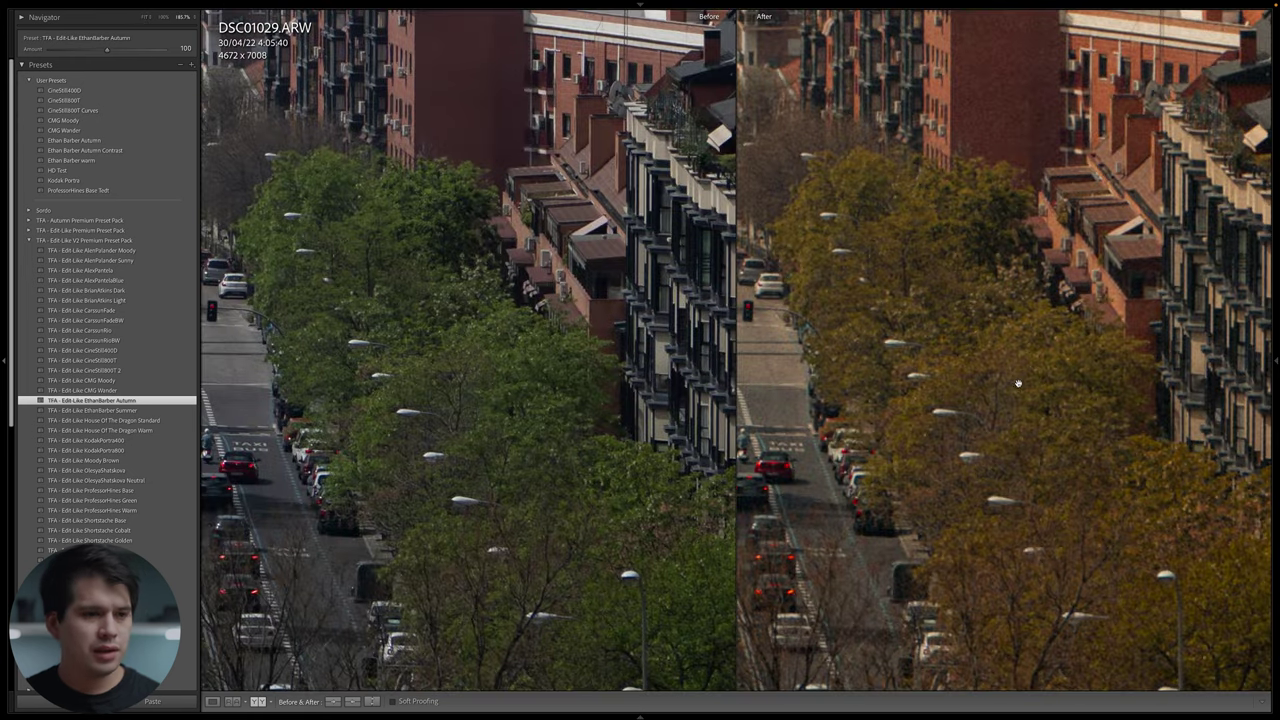
click(1082, 329)
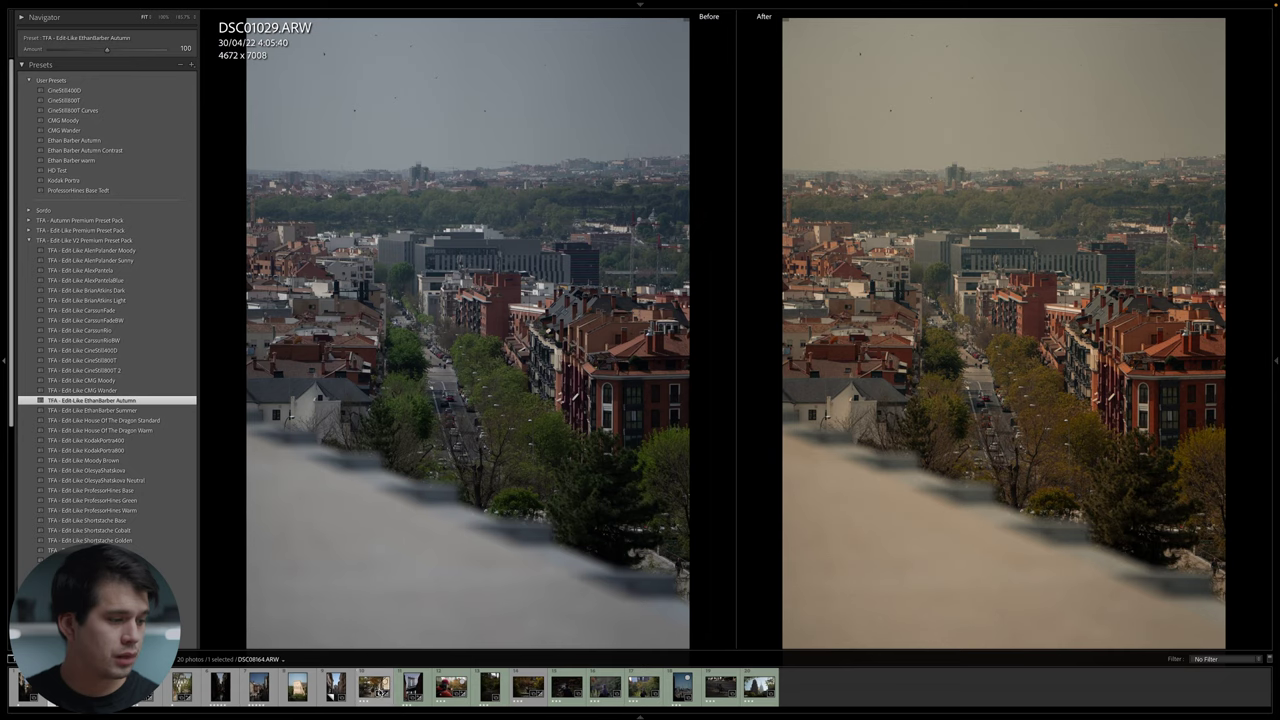
Apply the EthanBarber Autumn preset to the sidewalk photo DSC08164, show only the edited version, and inspect the parked truck up close.
click(374, 686)
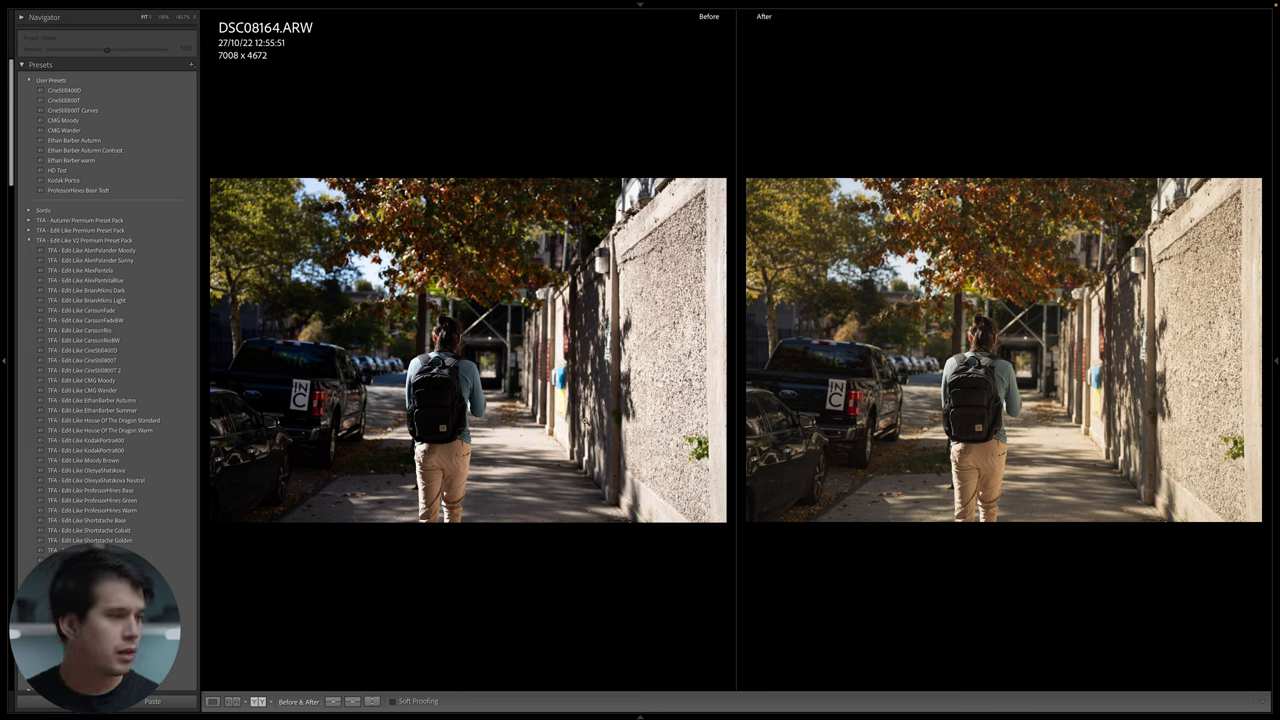
click(100, 400)
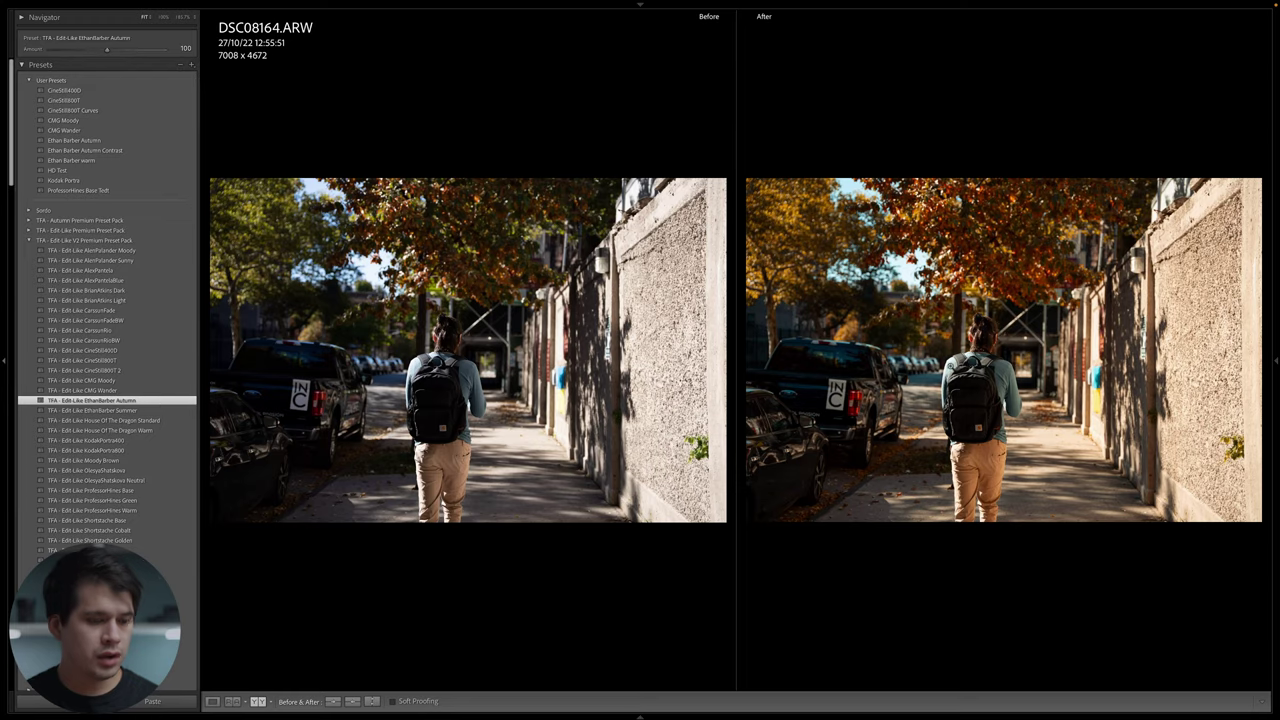
key(y)
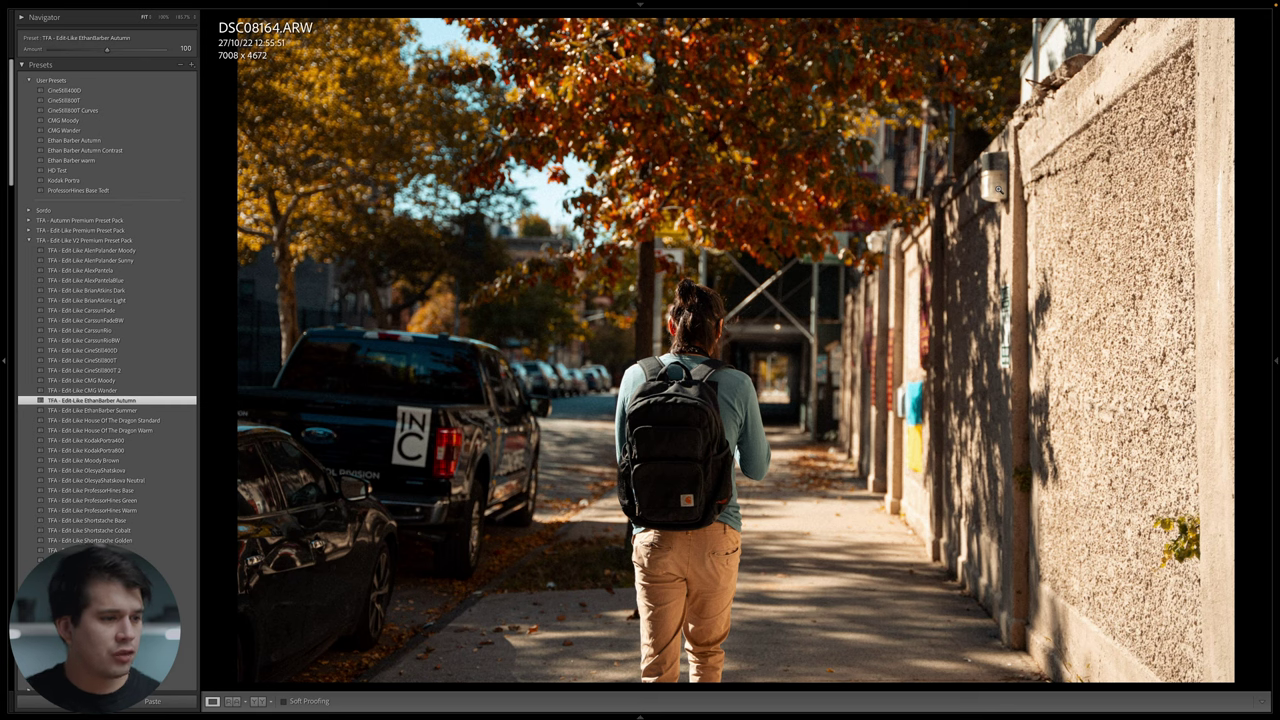
click(405, 375)
drag(667, 536, 689, 363)
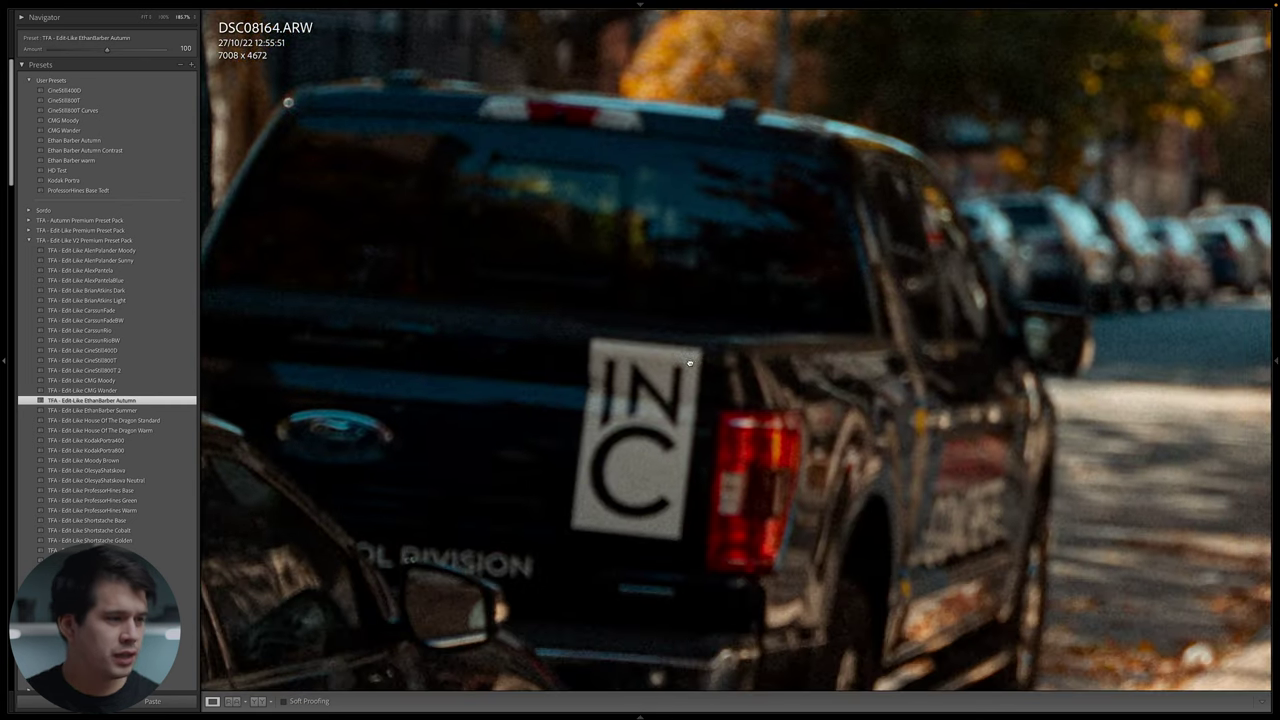
click(689, 363)
Set the HSL Saturation for Blue to about -62 on the sidewalk photo DSC08164.
click(1276, 412)
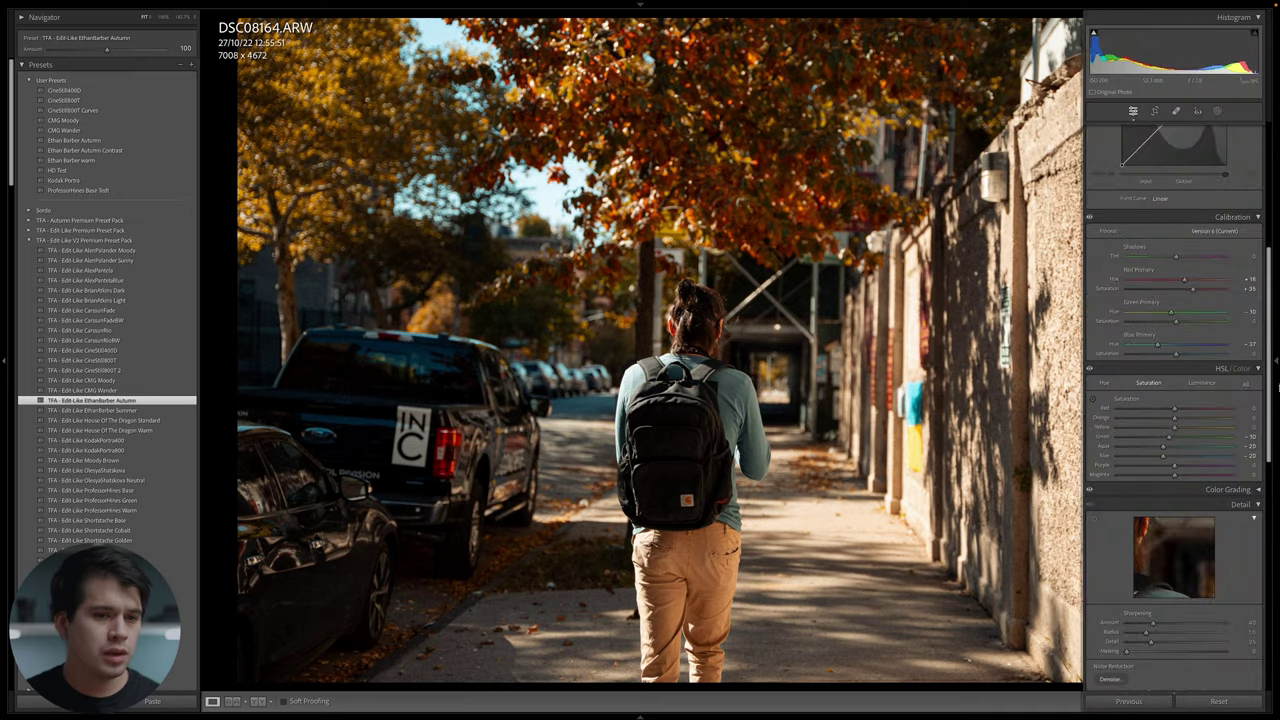
scroll(1237, 379, up, 1)
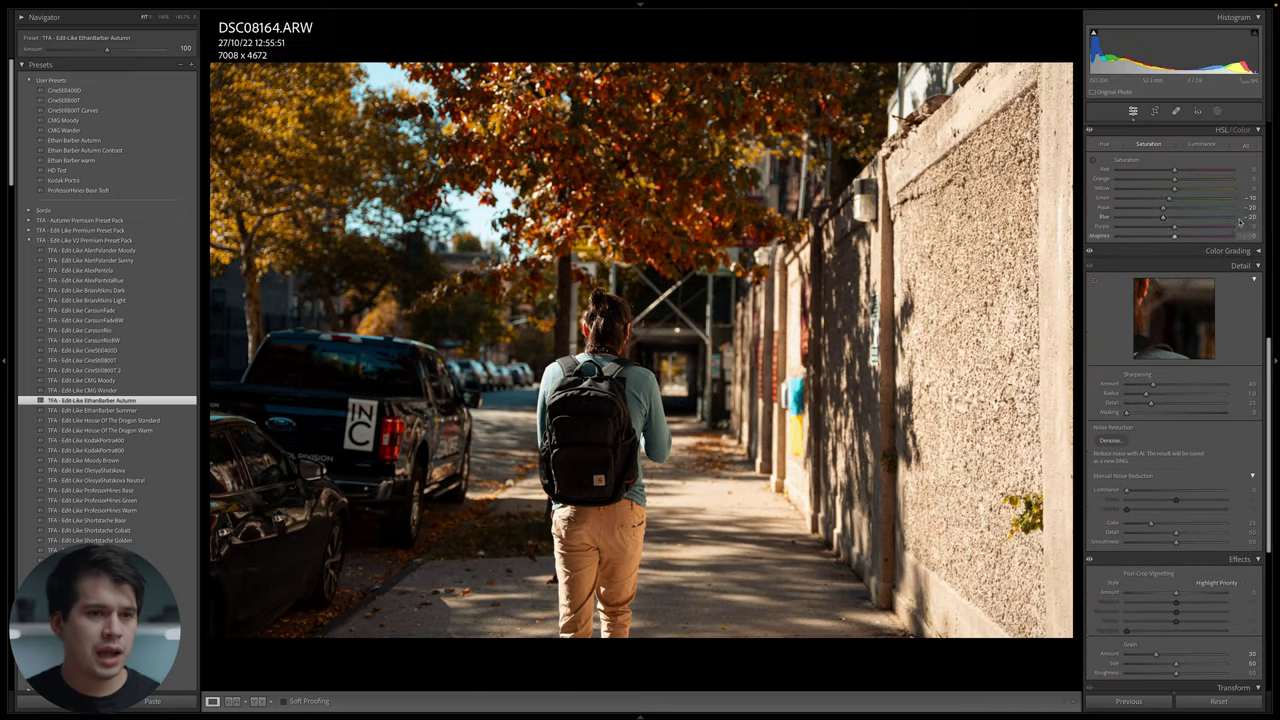
drag(1162, 217, 1138, 221)
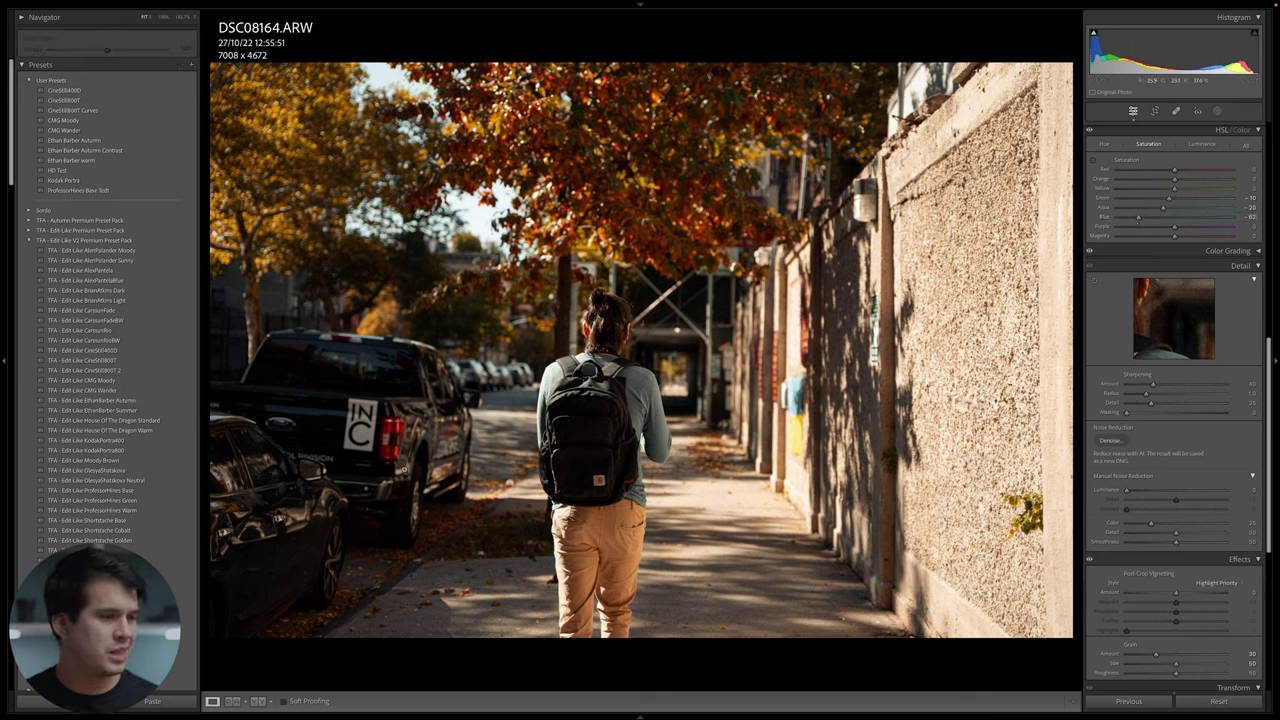